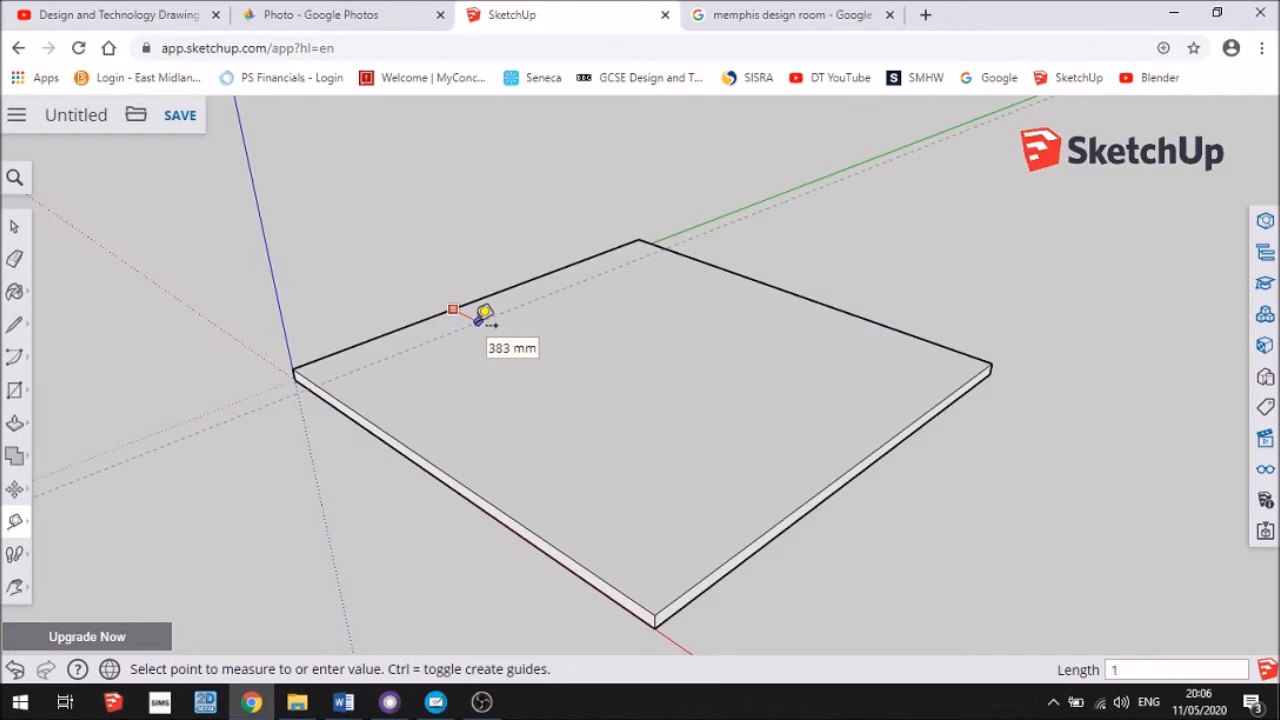
Place guides 100 mm in from the slab's green-axis edge and from its adjoining far edge
{"action": "key", "text": "Return"}
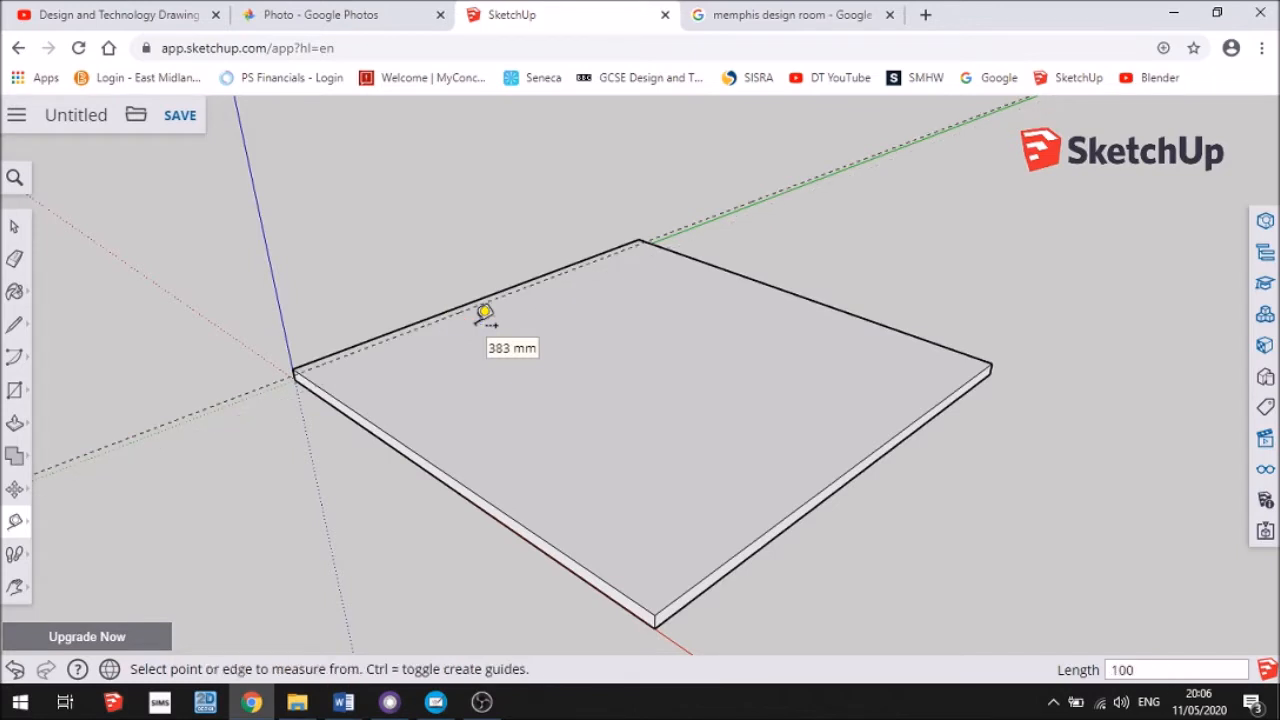
{"action": "left_click", "coordinate": [824, 303]}
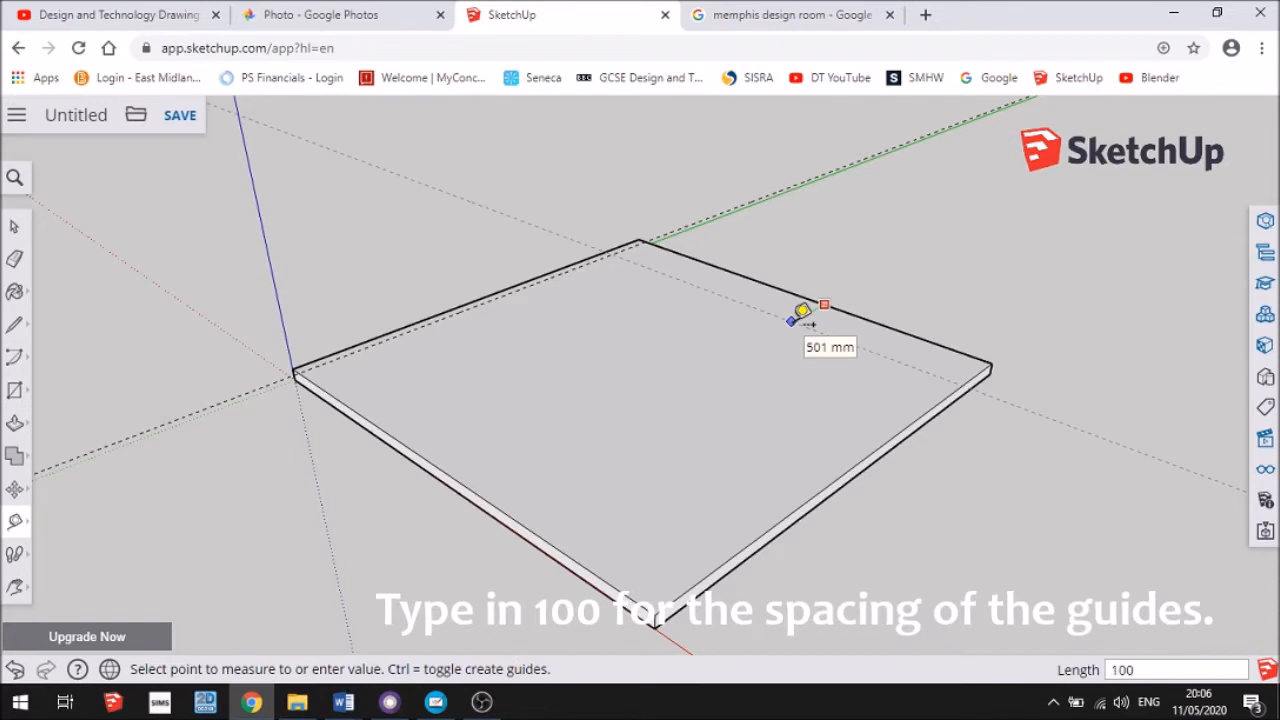
{"action": "key", "text": "Return"}
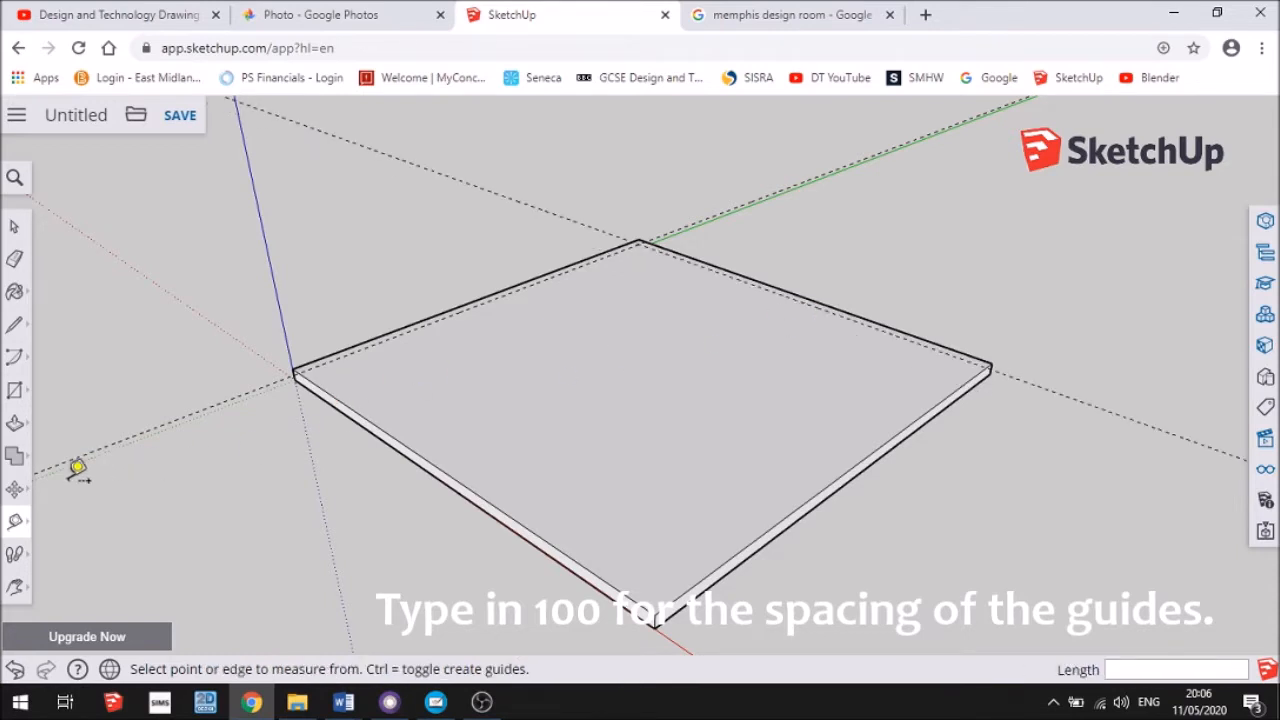
Draw a 4000 × 100 mm rectangle on the slab between its green-axis edge and the adjacent guide
{"action": "left_click", "coordinate": [14, 390]}
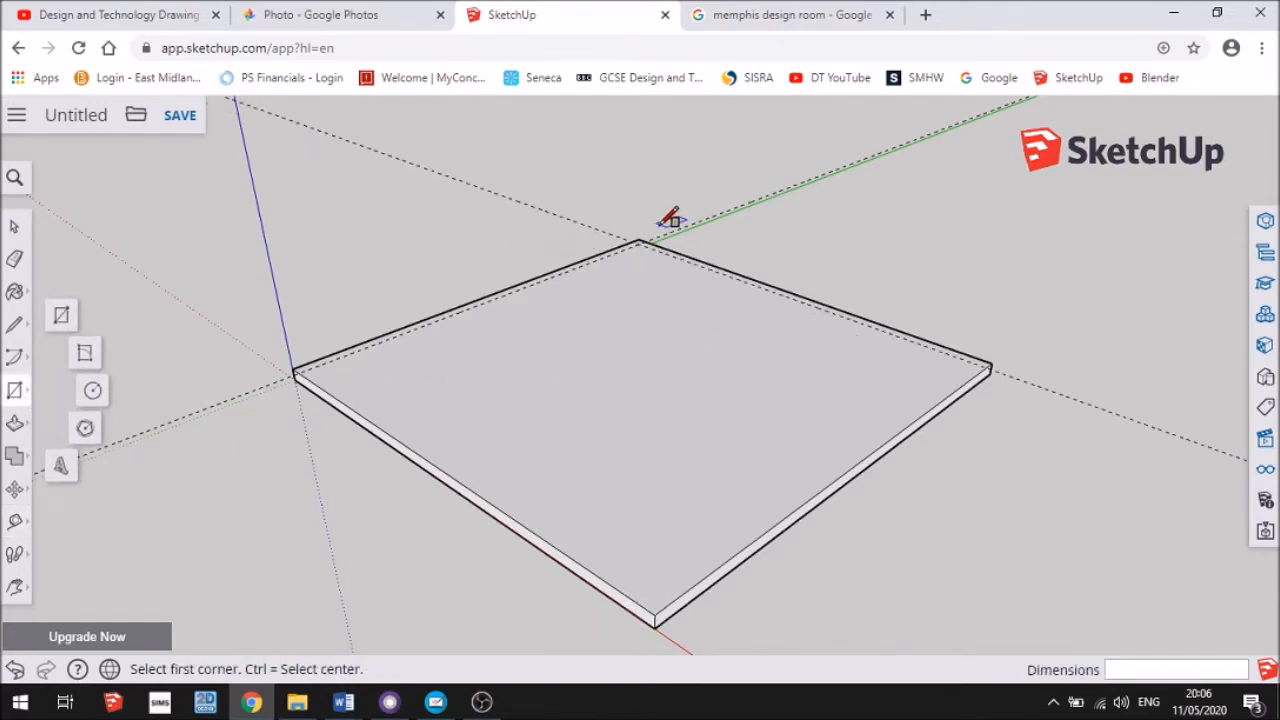
{"action": "left_click", "coordinate": [292, 370]}
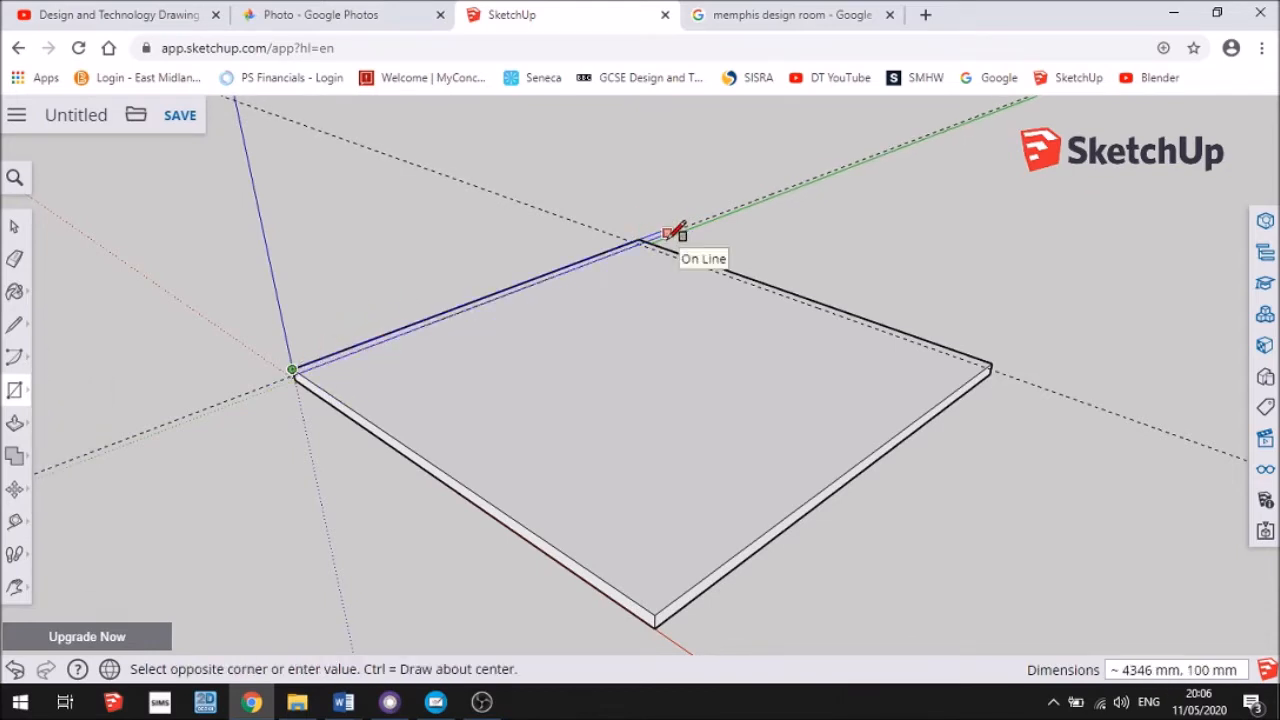
{"action": "scroll", "coordinate": [655, 236], "scroll_direction": "up", "scroll_amount": 5}
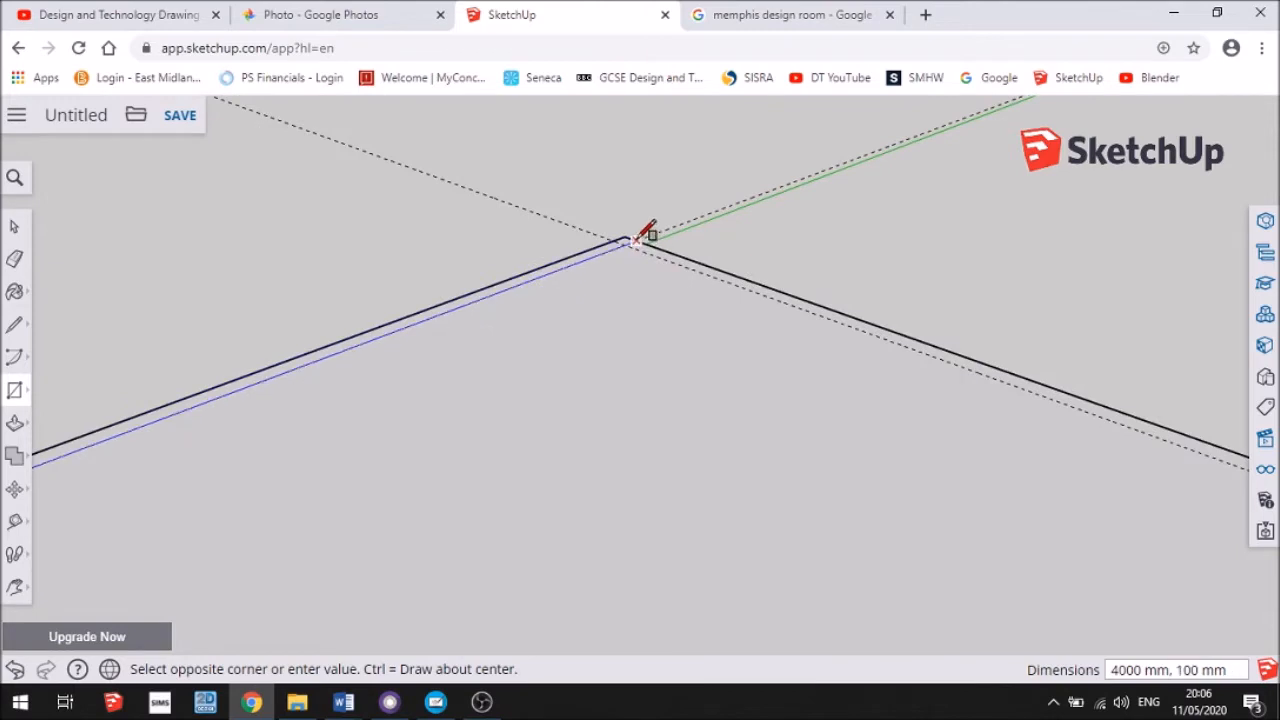
{"action": "left_click", "coordinate": [632, 239]}
{"action": "scroll", "coordinate": [655, 277], "scroll_direction": "down", "scroll_amount": 5}
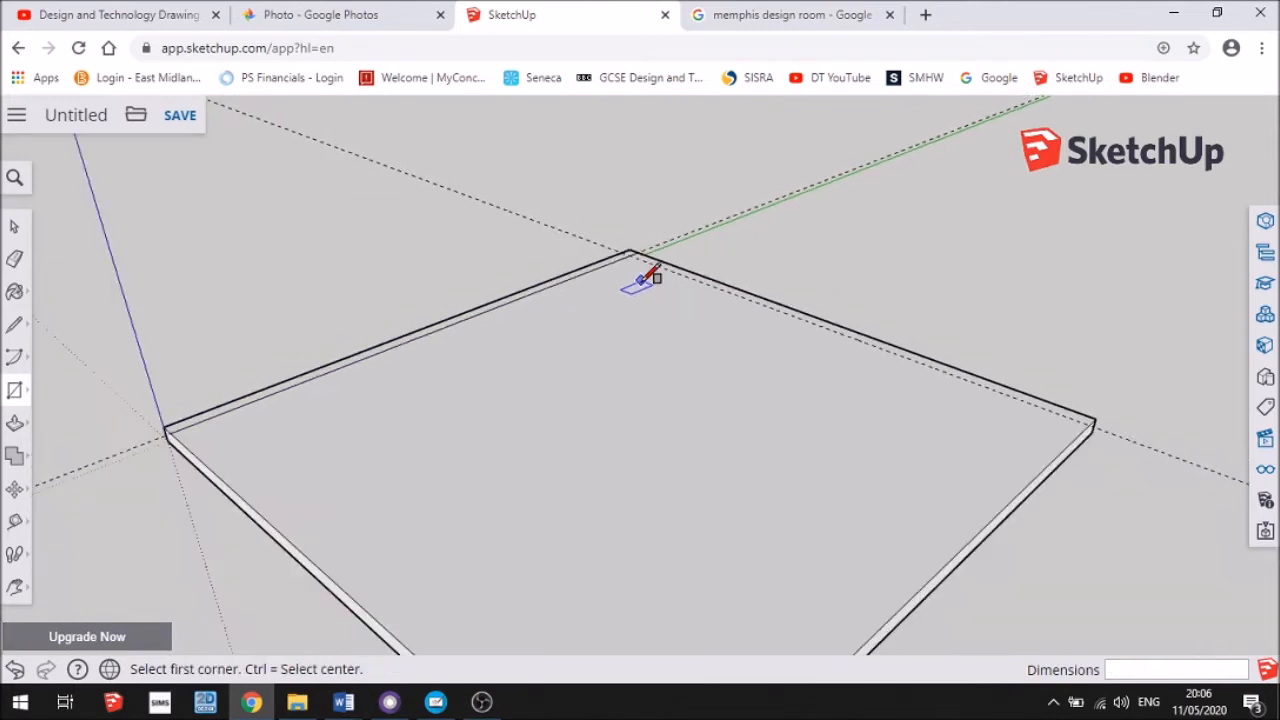
Push/Pull the 4000 mm strip up 2500 mm to form the first wall
{"action": "left_click", "coordinate": [15, 422]}
{"action": "left_click", "coordinate": [298, 404]}
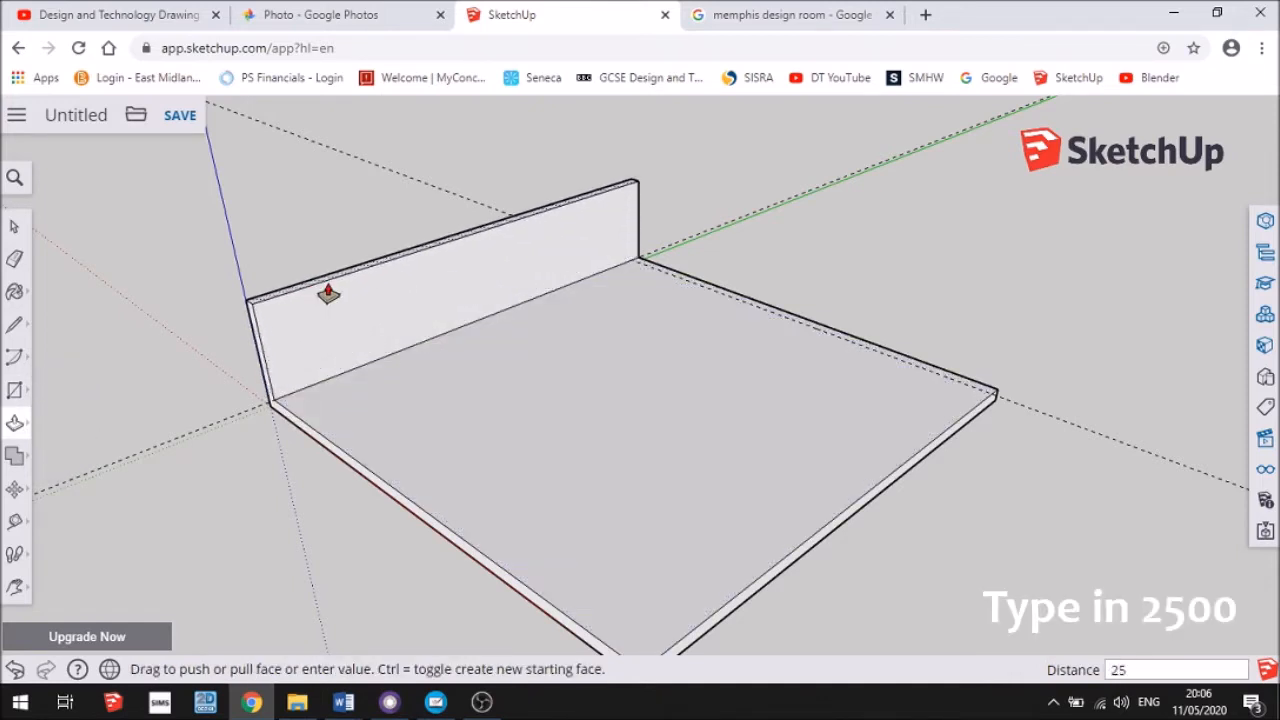
{"action": "key", "text": "Return"}
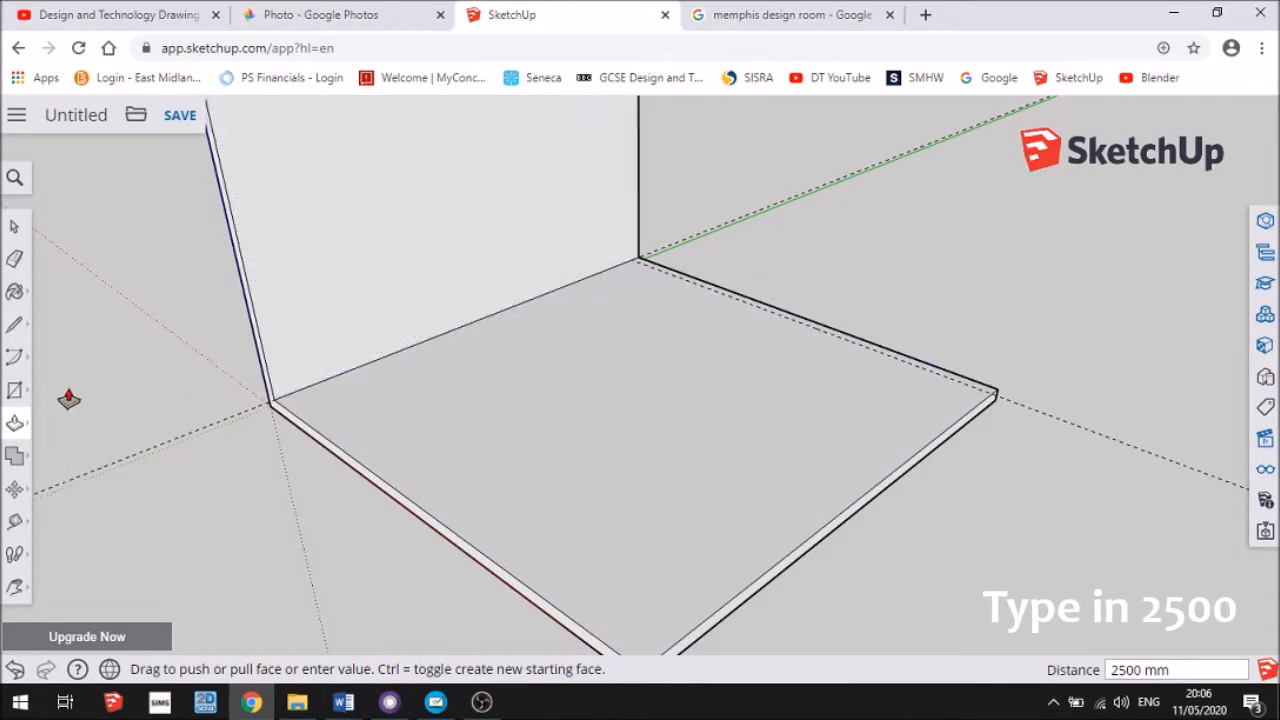
Draw a 3900 × 100 mm rectangle along the slab's far edge, from its outer corner to the first wall
{"action": "left_click", "coordinate": [14, 393]}
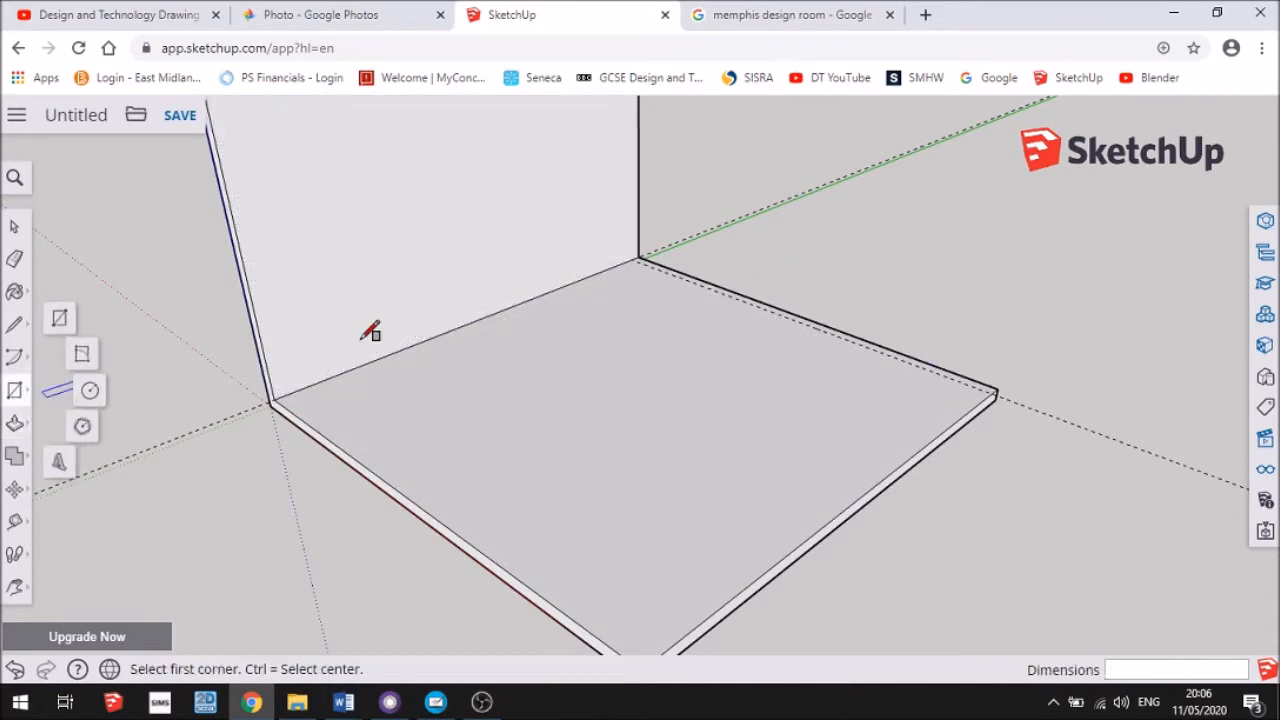
{"action": "left_click", "coordinate": [998, 389]}
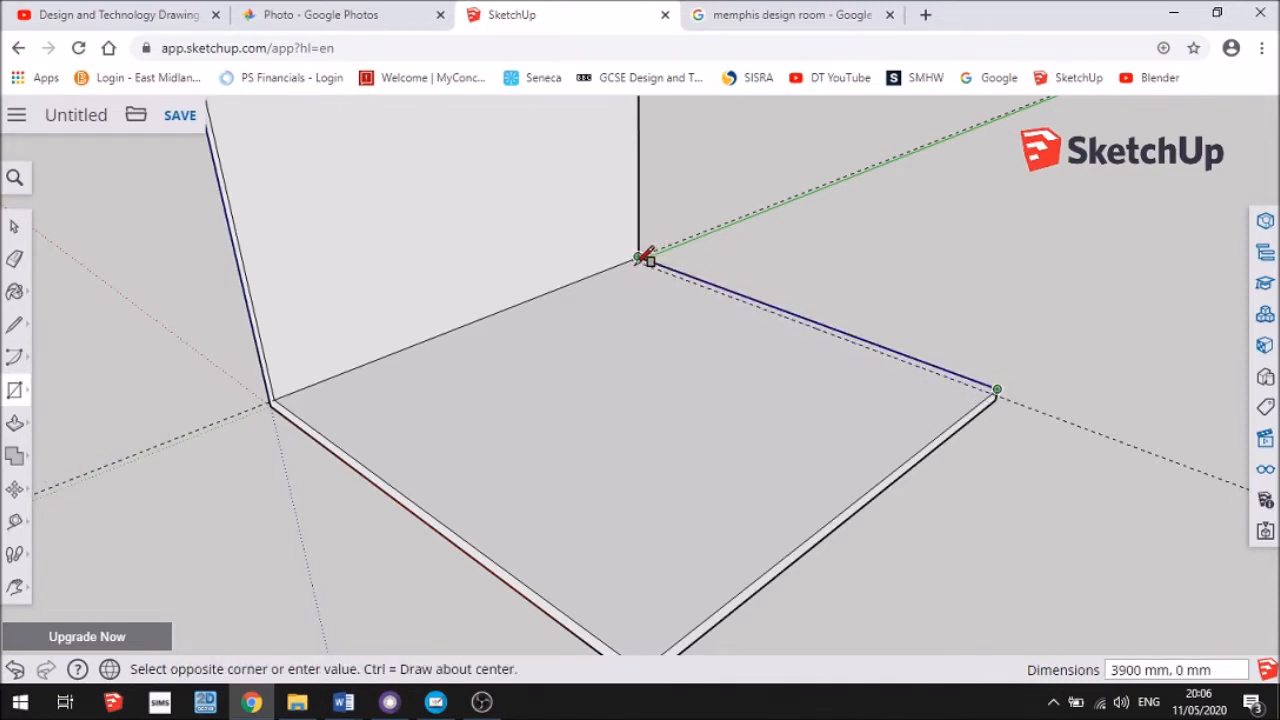
{"action": "scroll", "coordinate": [641, 259], "scroll_direction": "up", "scroll_amount": 3}
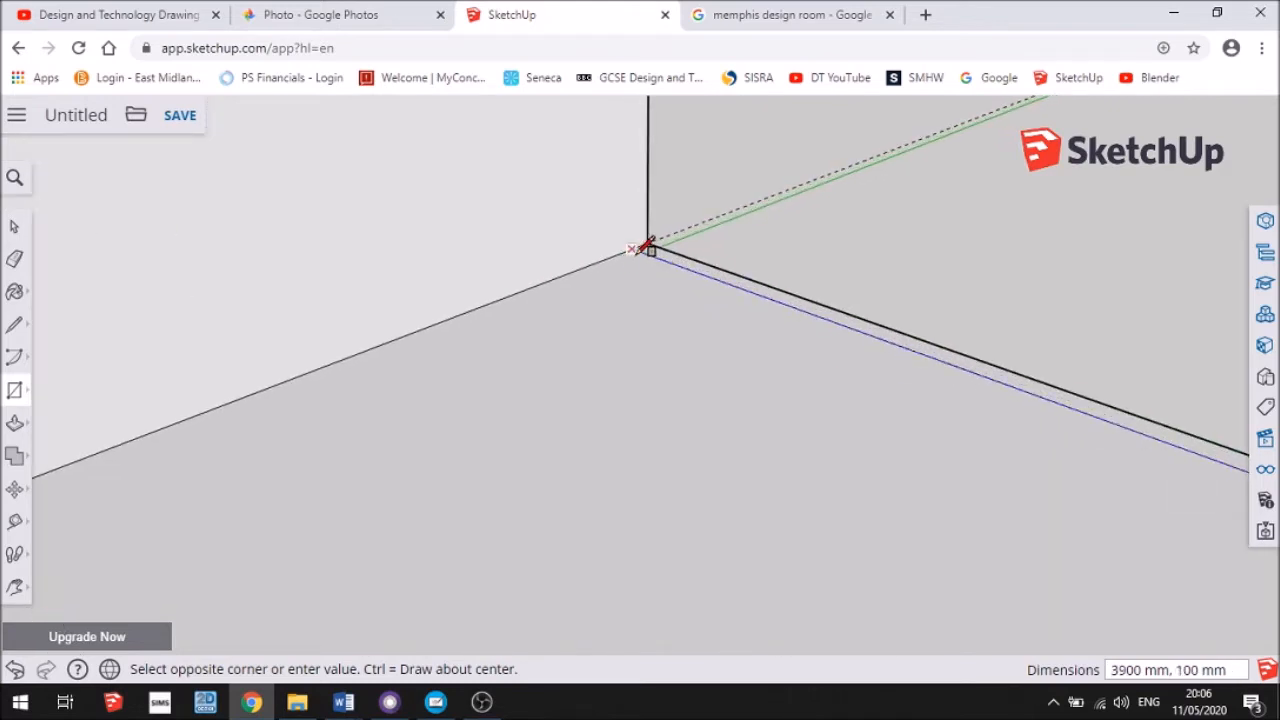
{"action": "left_click", "coordinate": [646, 248]}
{"action": "scroll", "coordinate": [658, 342], "scroll_direction": "down", "scroll_amount": 3}
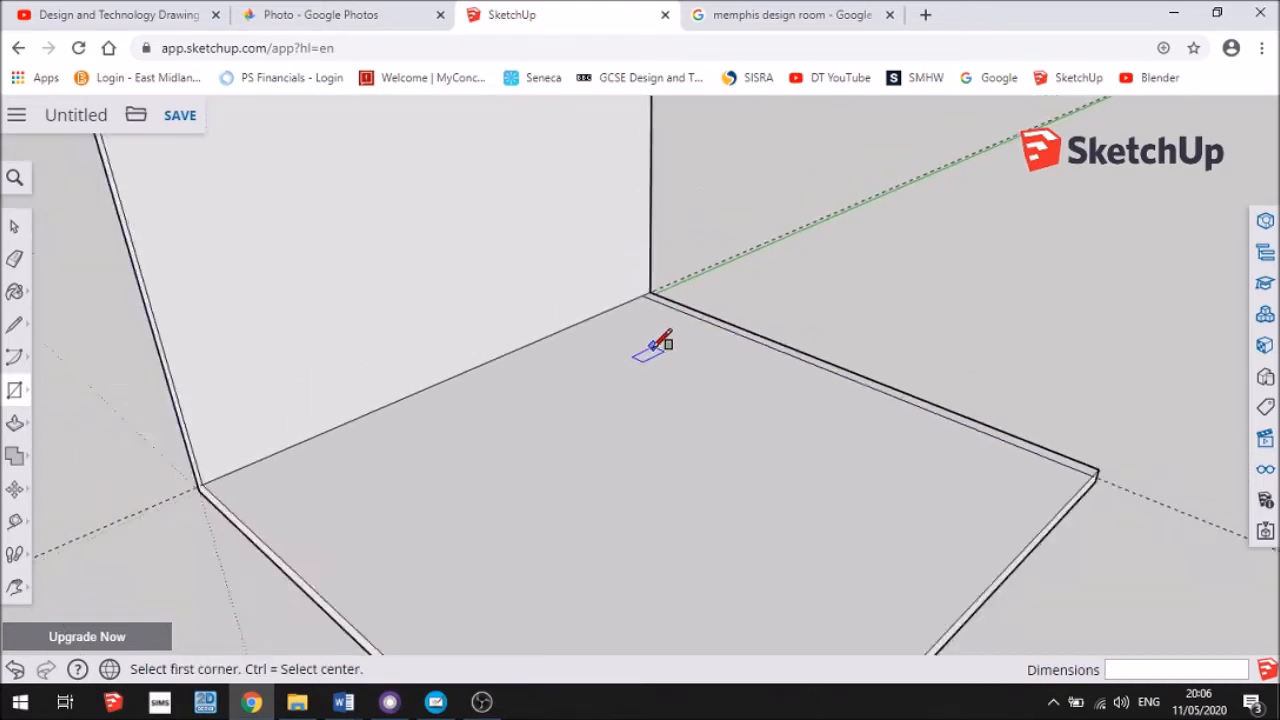
{"action": "scroll", "coordinate": [658, 342], "scroll_direction": "up", "scroll_amount": 1}
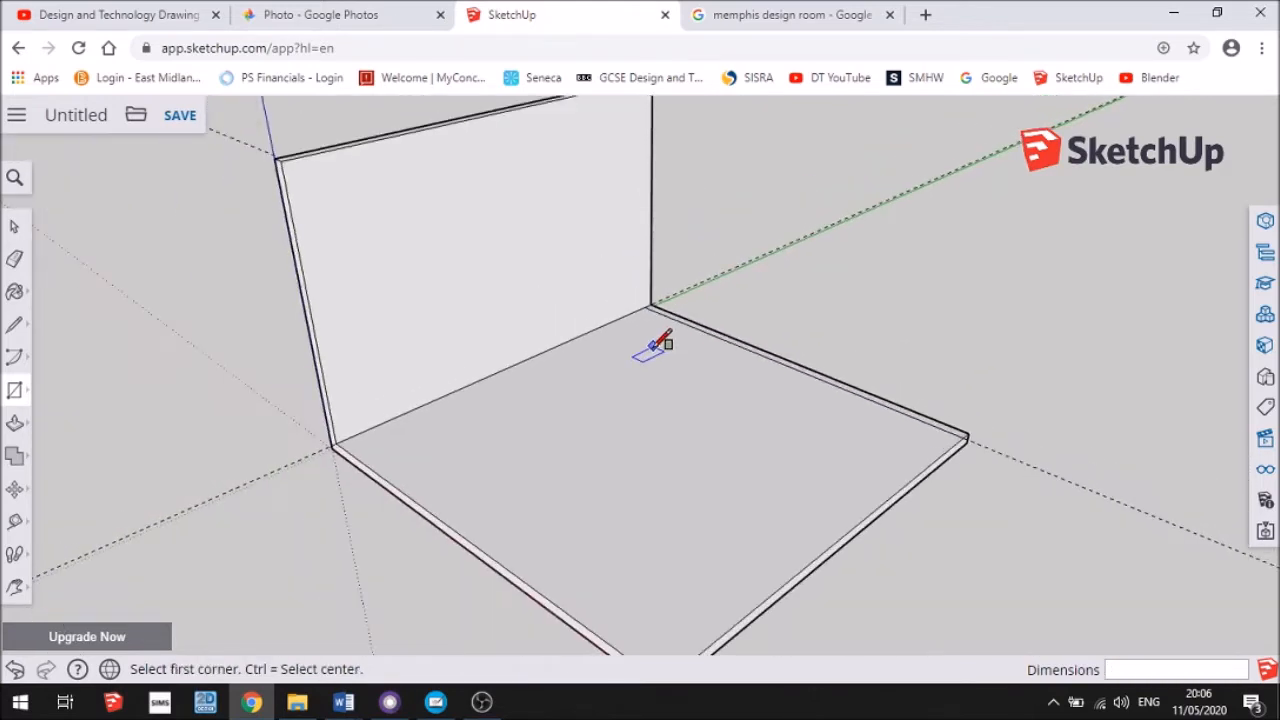
Push/Pull the 3900 mm strip up 2500 mm to form the second wall
{"action": "left_click", "coordinate": [15, 423]}
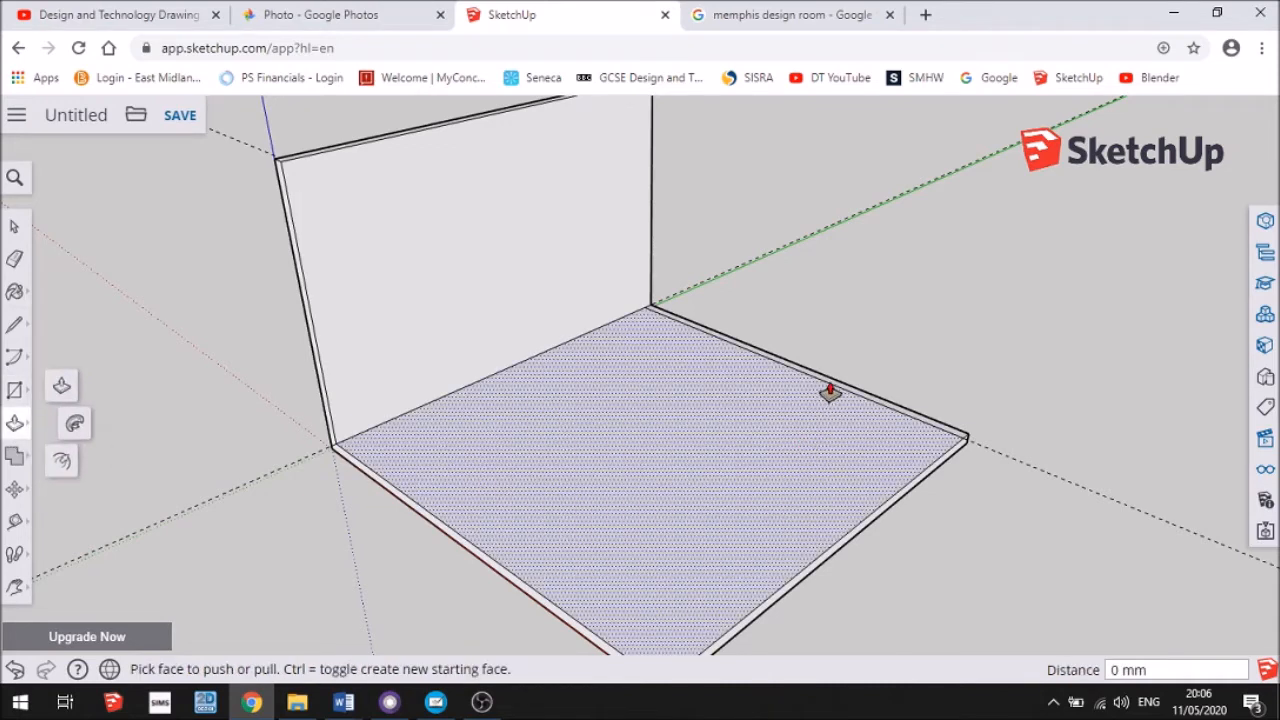
{"action": "left_click_drag", "start_coordinate": [829, 388], "coordinate": [832, 272]}
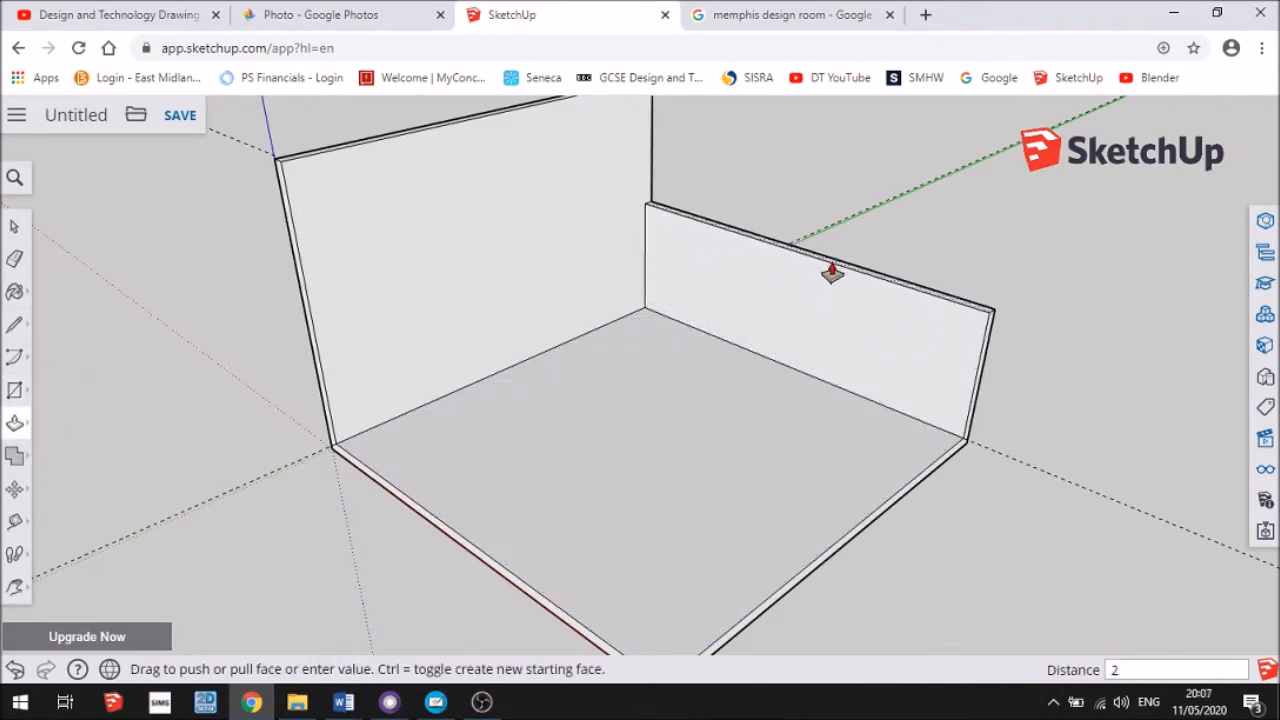
{"action": "key", "text": "Return"}
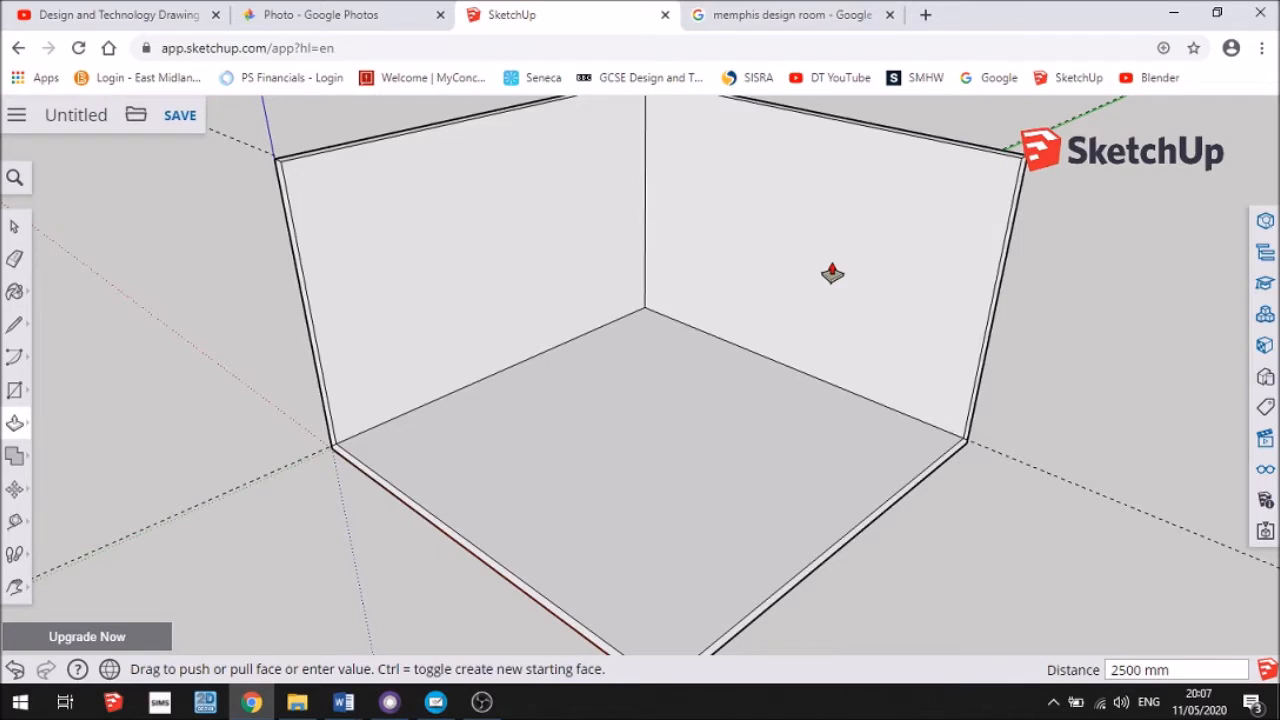
{"action": "scroll", "coordinate": [832, 272], "scroll_direction": "down", "scroll_amount": 2}
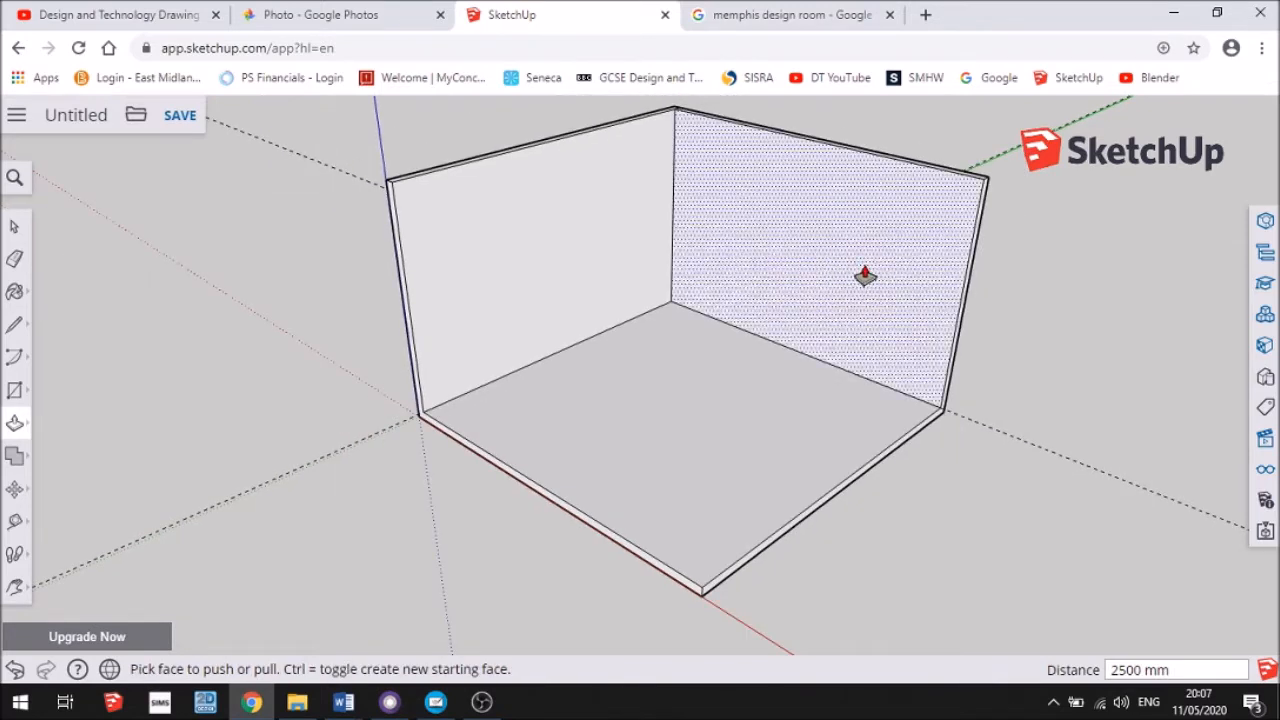
Place a vertical guide at the middle of the inner face of the wall along the green axis
{"action": "left_click", "coordinate": [15, 523]}
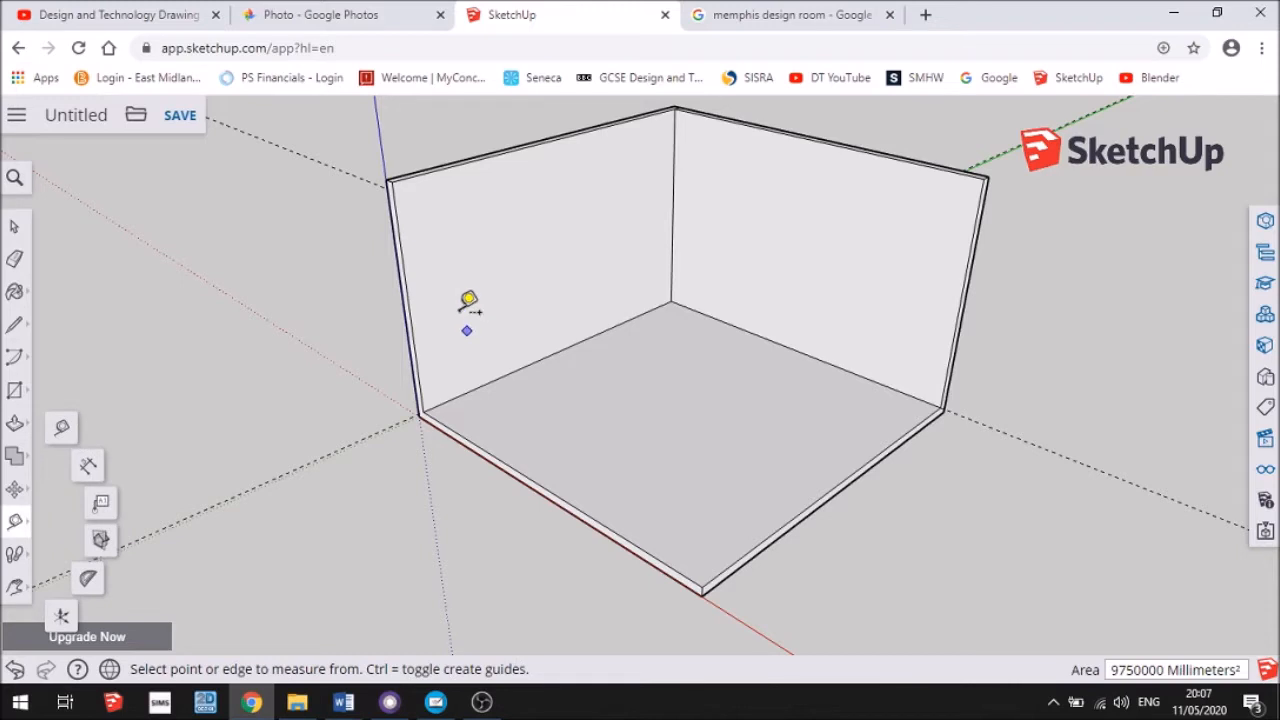
{"action": "left_click", "coordinate": [409, 303]}
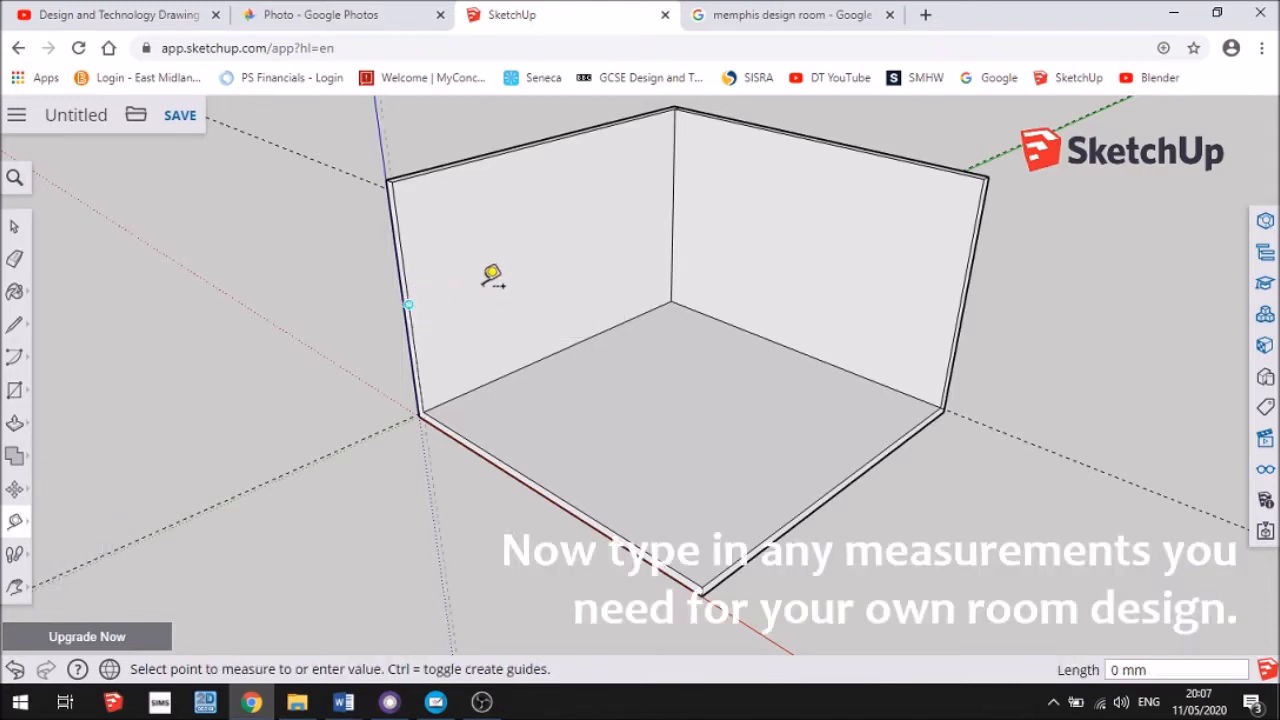
{"action": "left_click", "coordinate": [551, 139]}
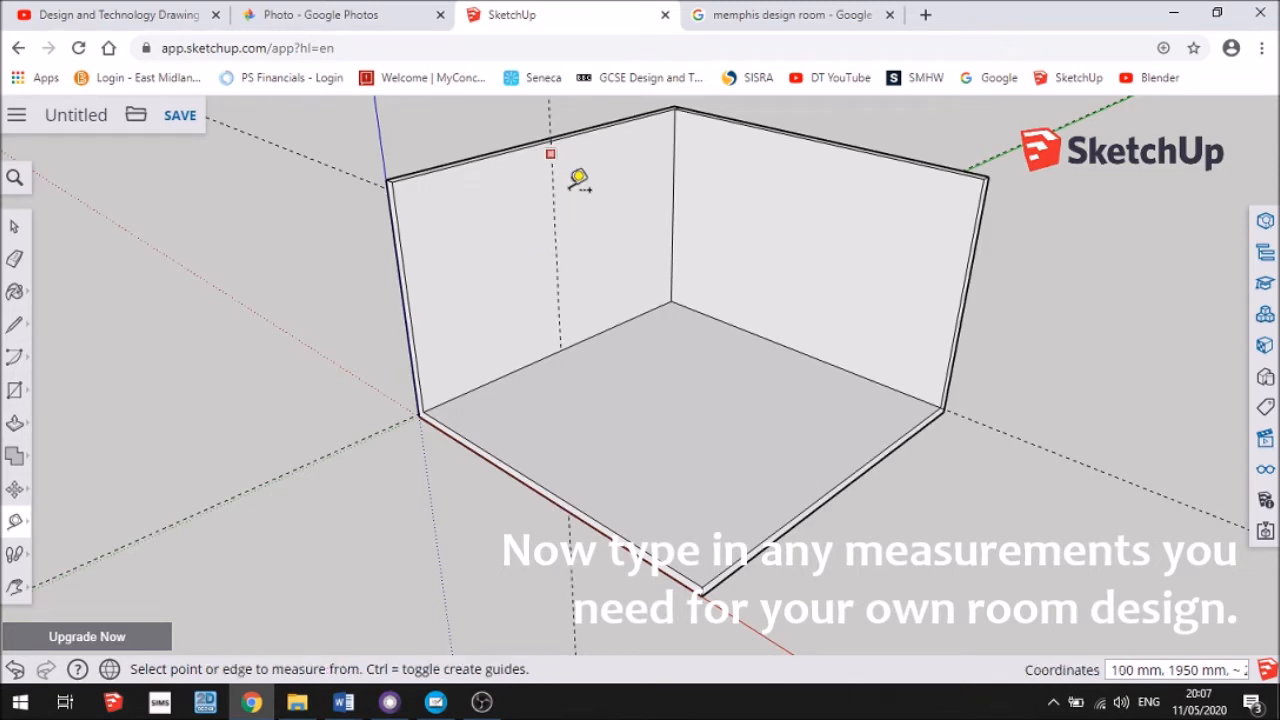
Add vertical guides 1000 mm in from both ends of the green-axis wall and a horizontal guide 500 mm below its top edge
{"action": "left_click", "coordinate": [412, 331]}
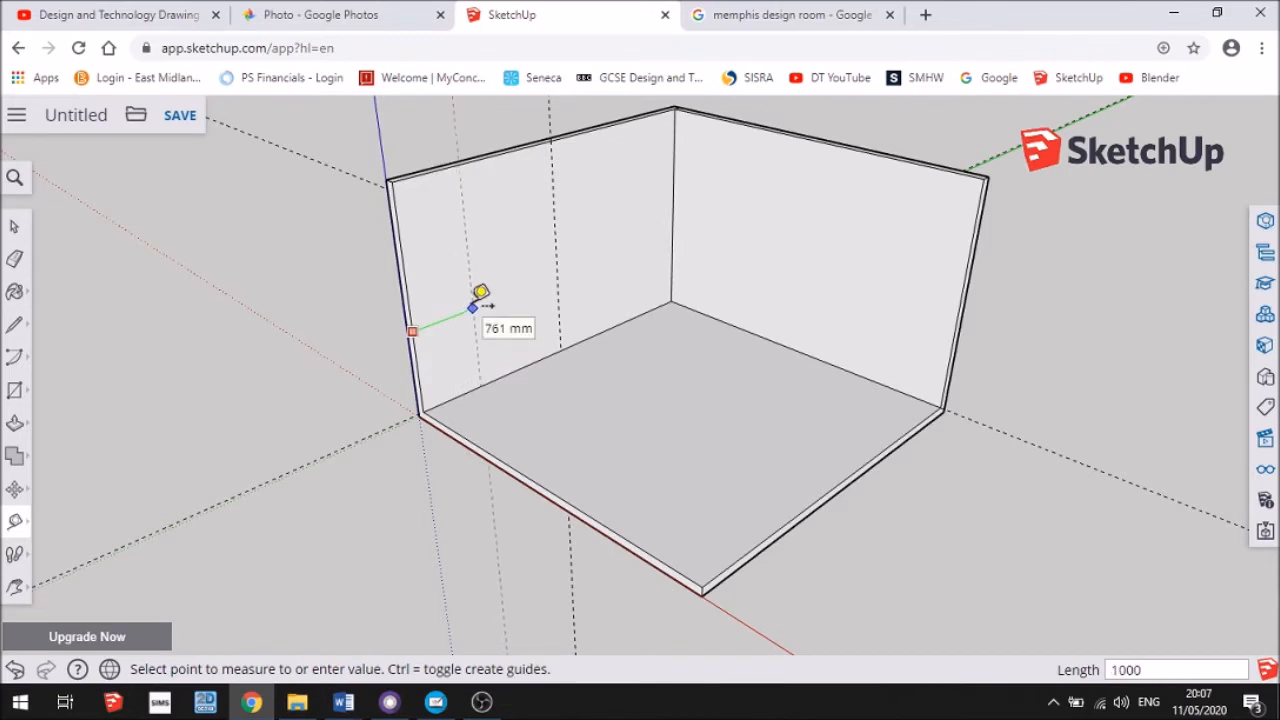
{"action": "left_click", "coordinate": [474, 306]}
{"action": "left_click", "coordinate": [672, 221]}
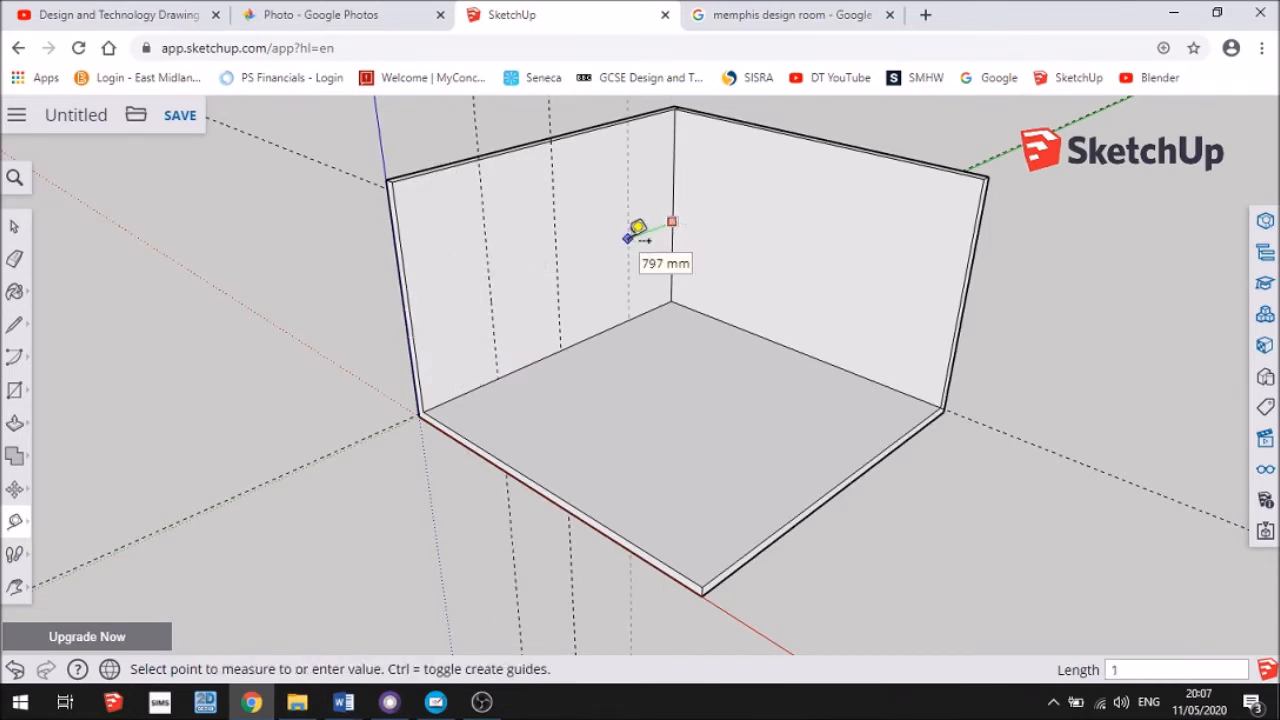
{"action": "left_click", "coordinate": [628, 238]}
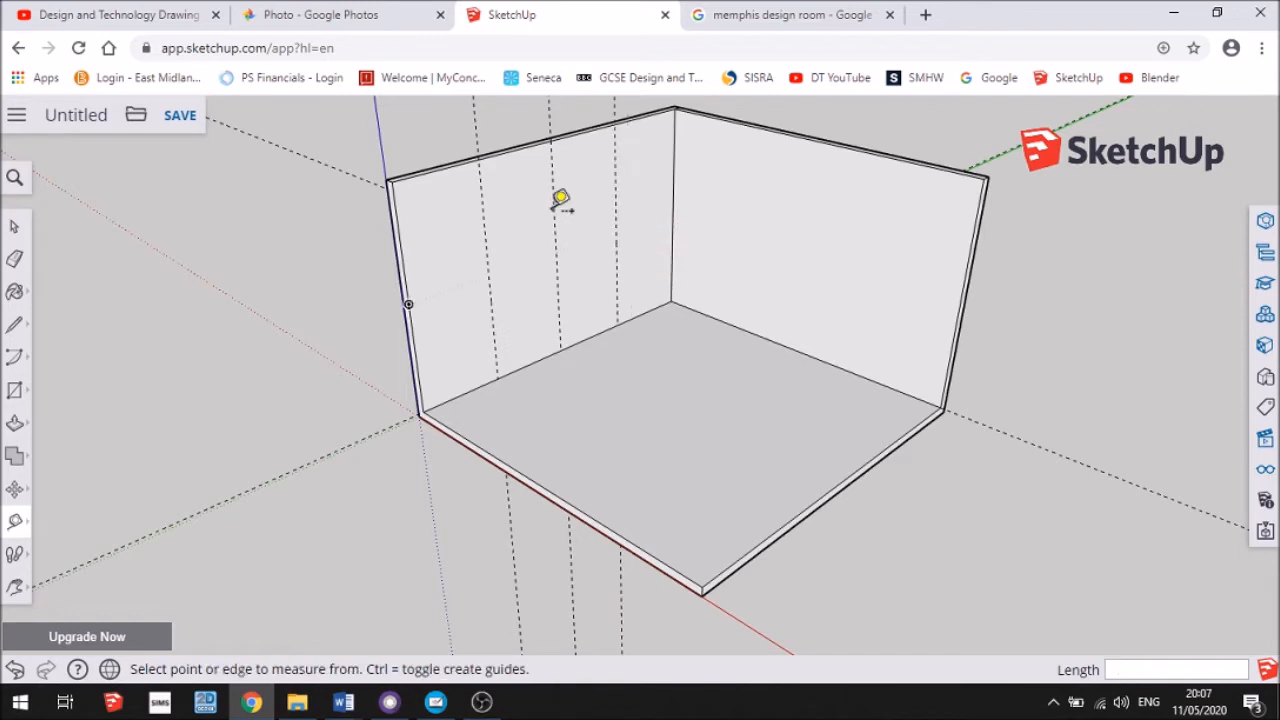
{"action": "left_click", "coordinate": [516, 150]}
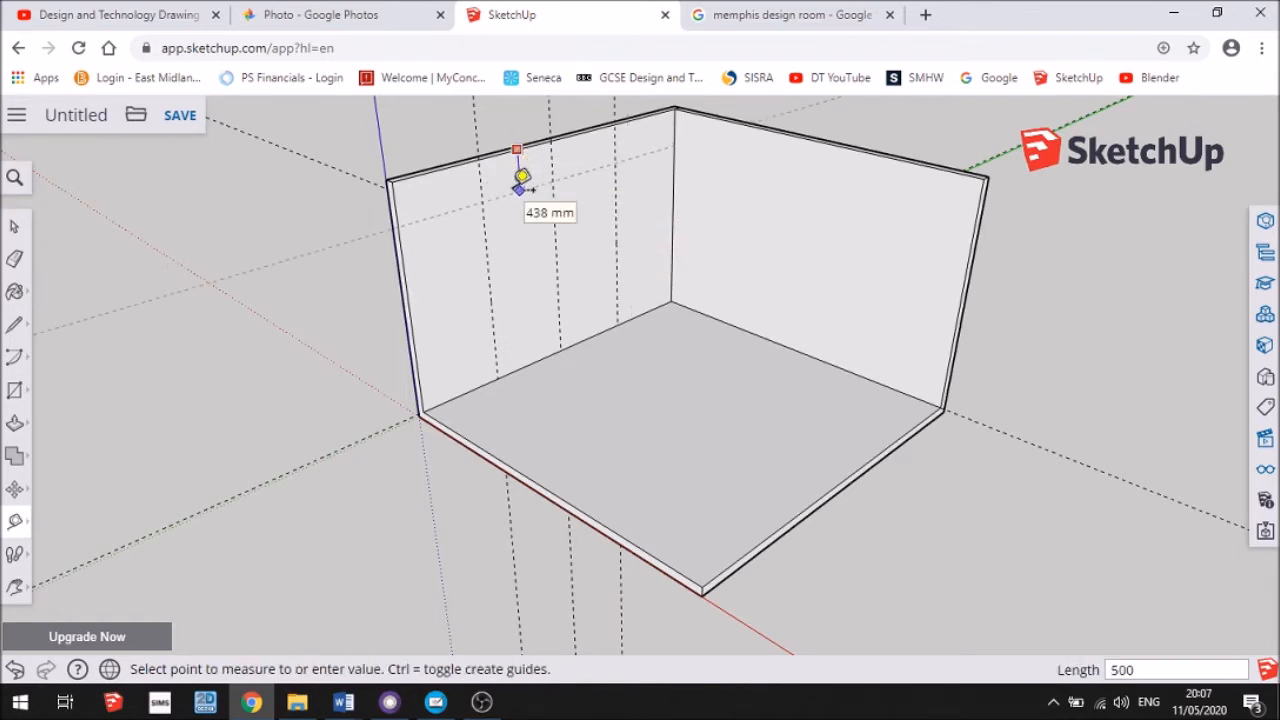
{"action": "left_click", "coordinate": [520, 180]}
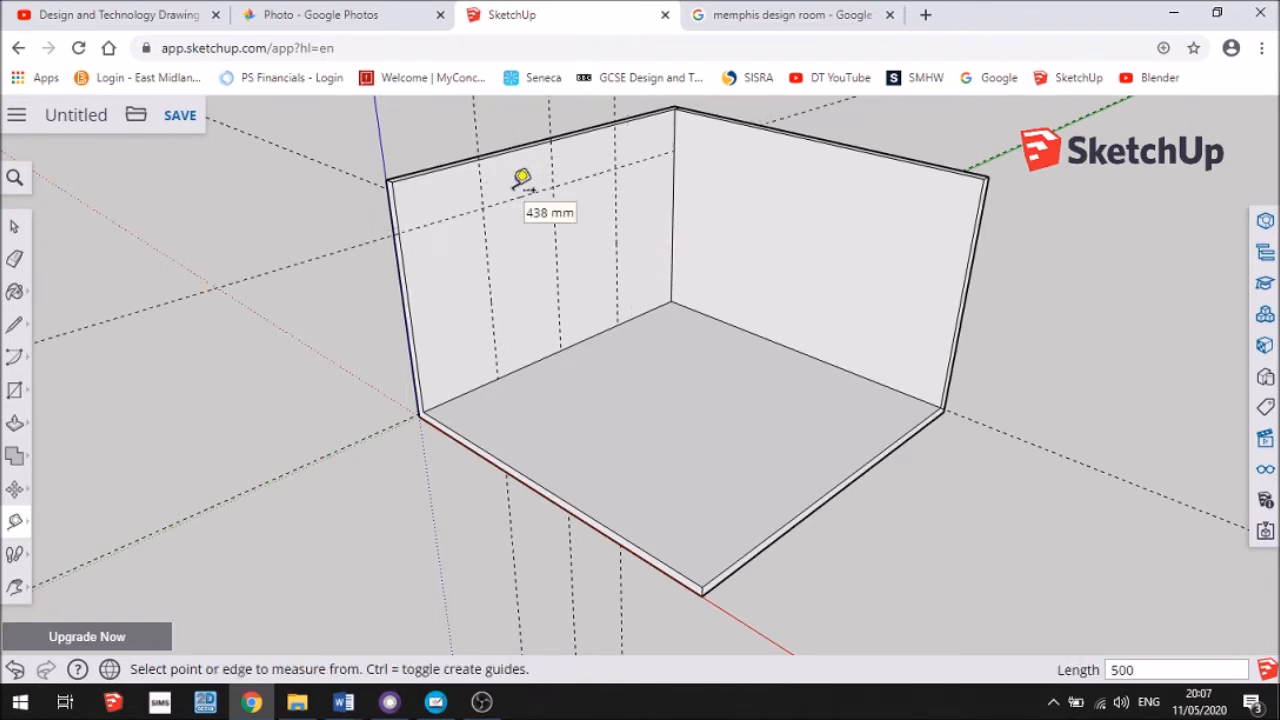
Draw a 1900 × 2000 mm rectangle on the green-axis wall between the outer guides, from the floor to the horizontal guide
{"action": "left_click", "coordinate": [15, 392]}
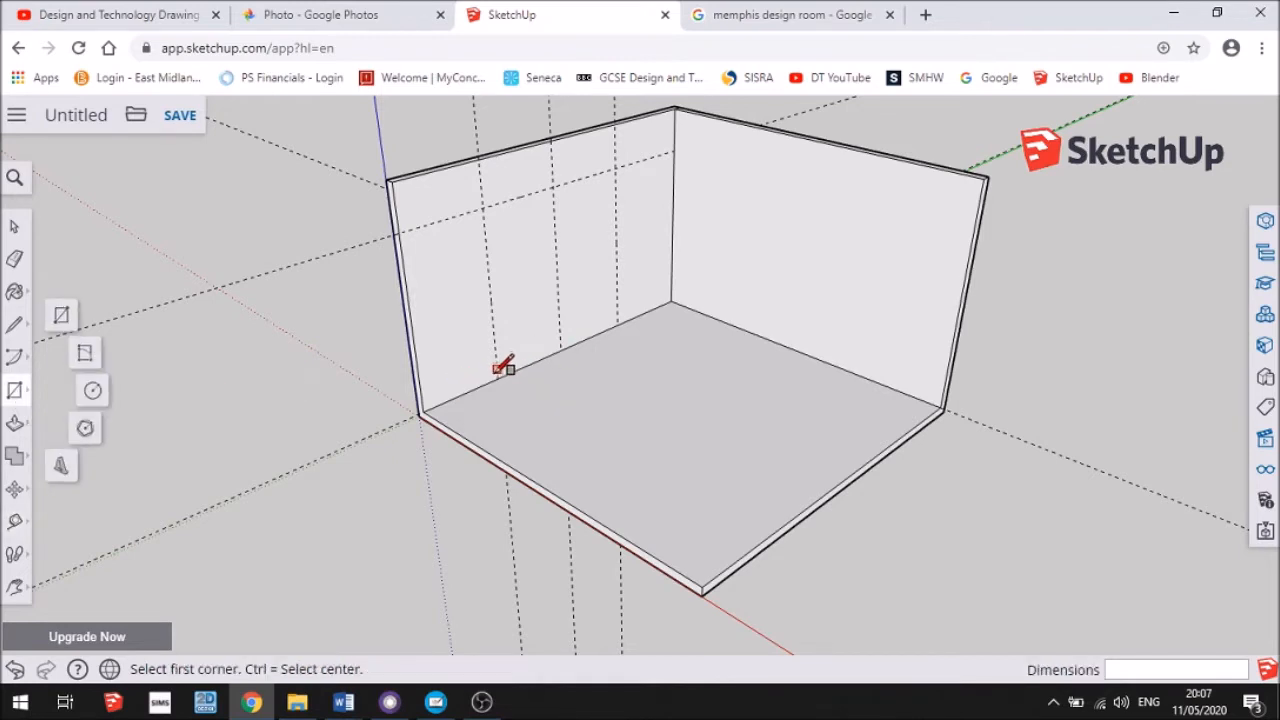
{"action": "left_click", "coordinate": [496, 374]}
{"action": "left_click", "coordinate": [617, 170]}
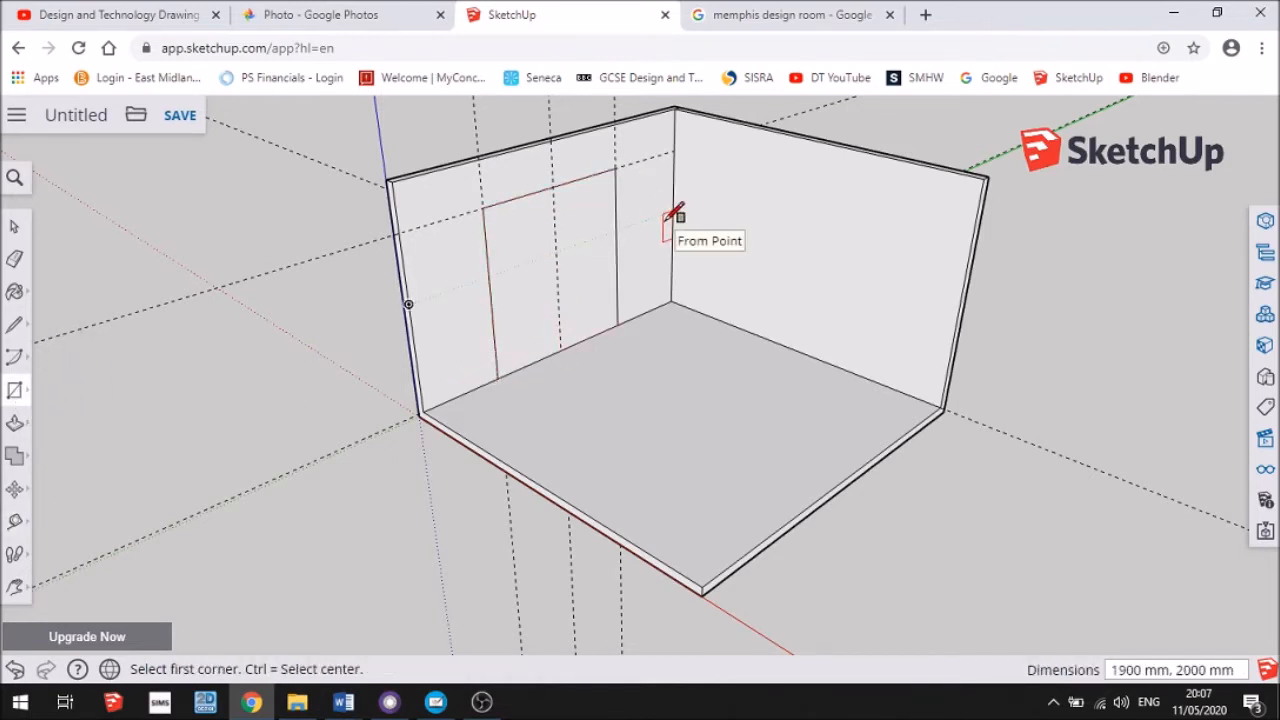
Offset the 1900 × 2000 mm rectangle inward by 50 mm to form a frame outline
{"action": "left_click", "coordinate": [15, 423]}
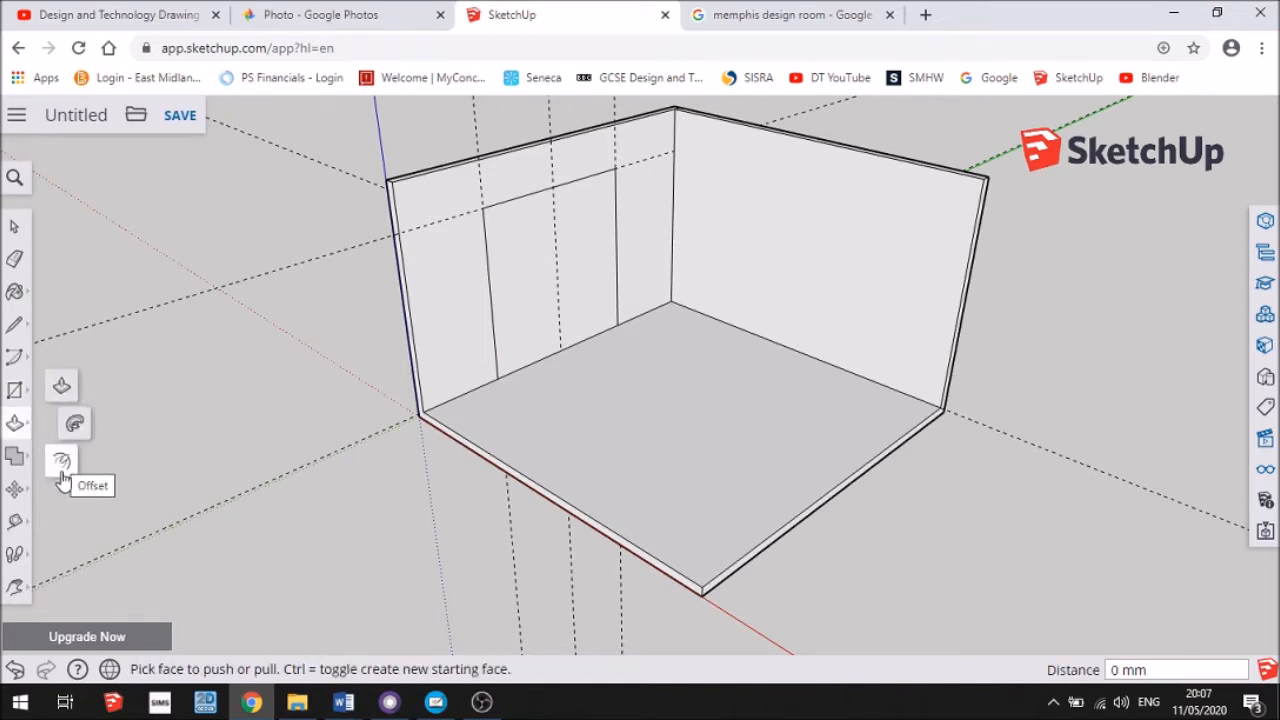
{"action": "left_click", "coordinate": [62, 476]}
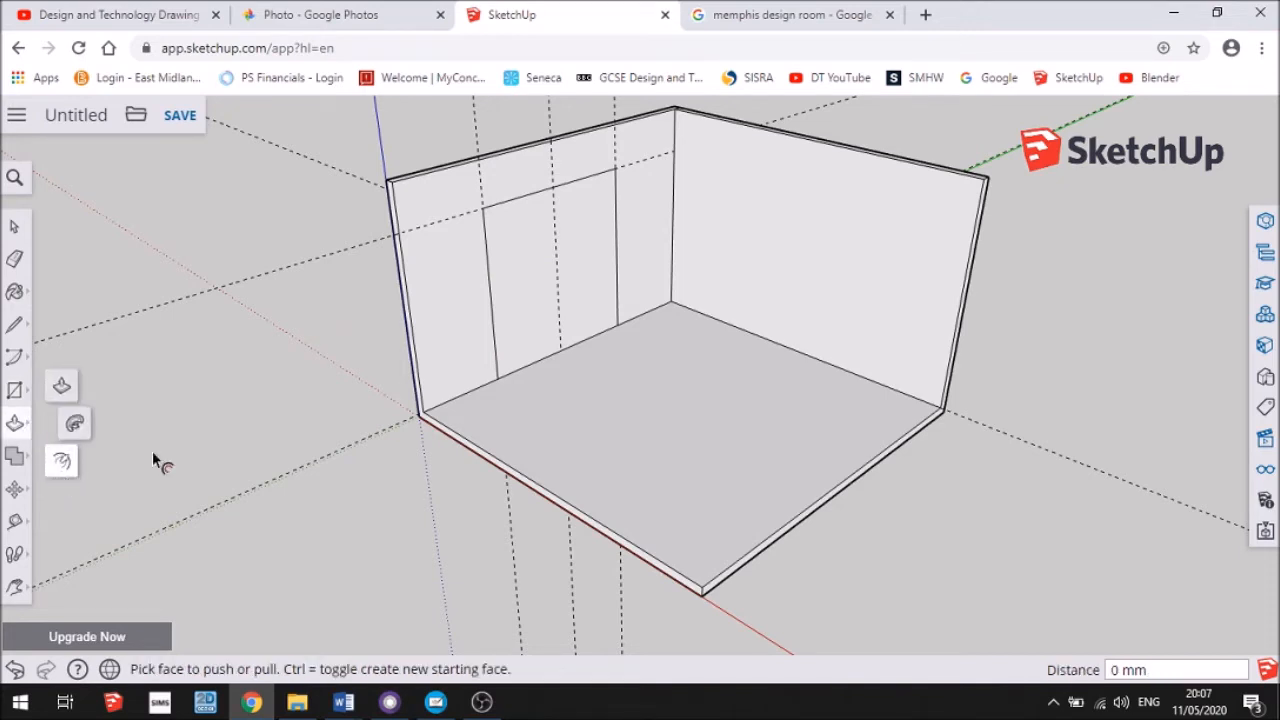
{"action": "left_click", "coordinate": [506, 289]}
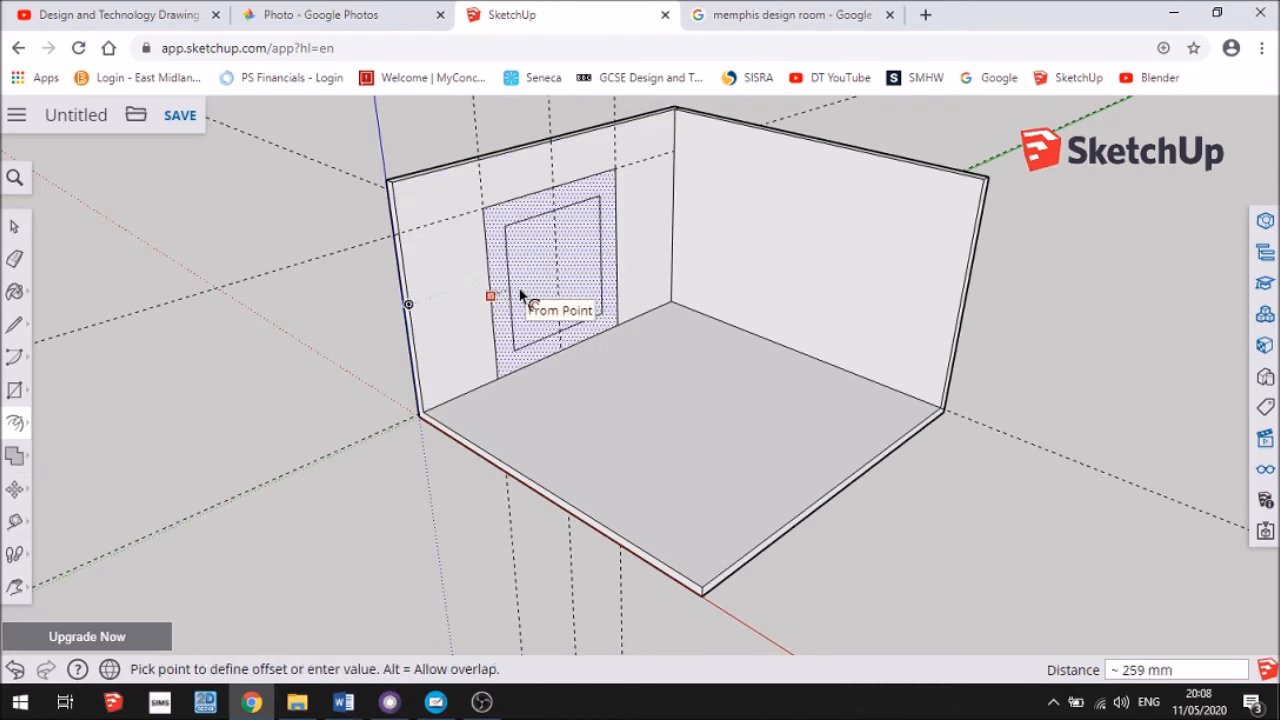
{"action": "type", "text": "50"}
{"action": "key", "text": "Return"}
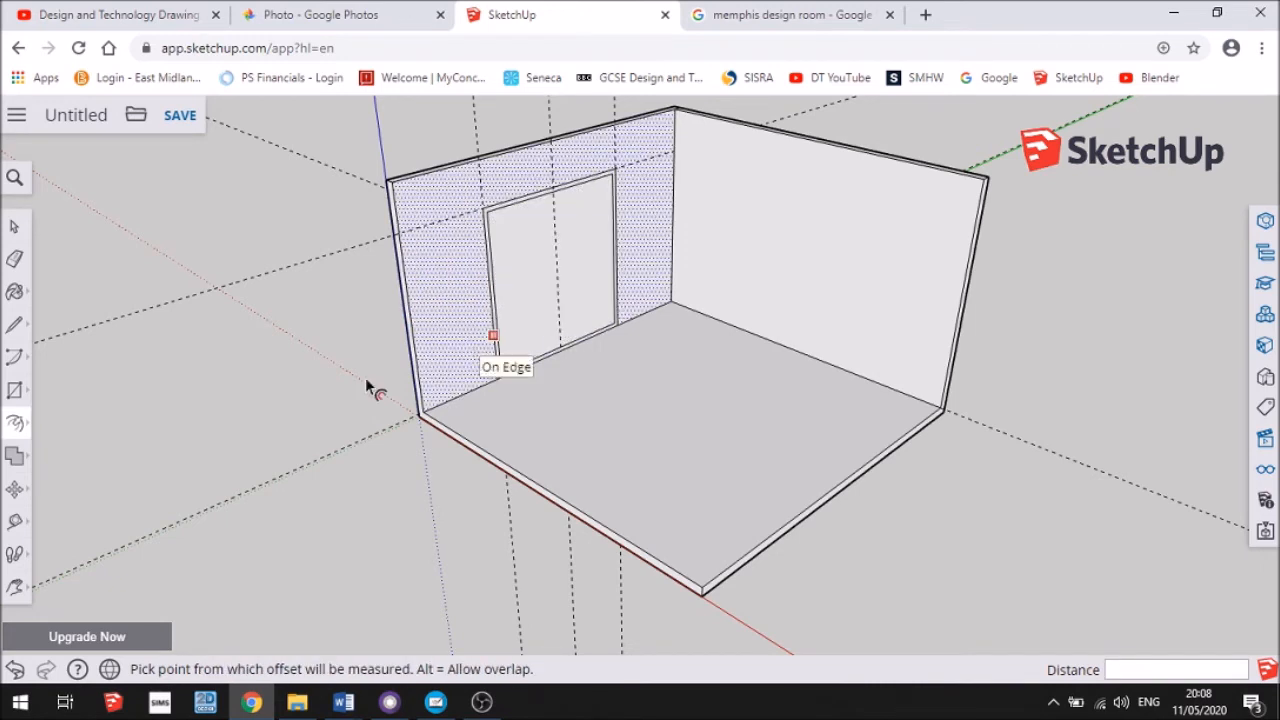
Add vertical guides 25 mm to each side of the centre guide on the framed wall
{"action": "left_click", "coordinate": [15, 522]}
{"action": "left_click", "coordinate": [546, 145]}
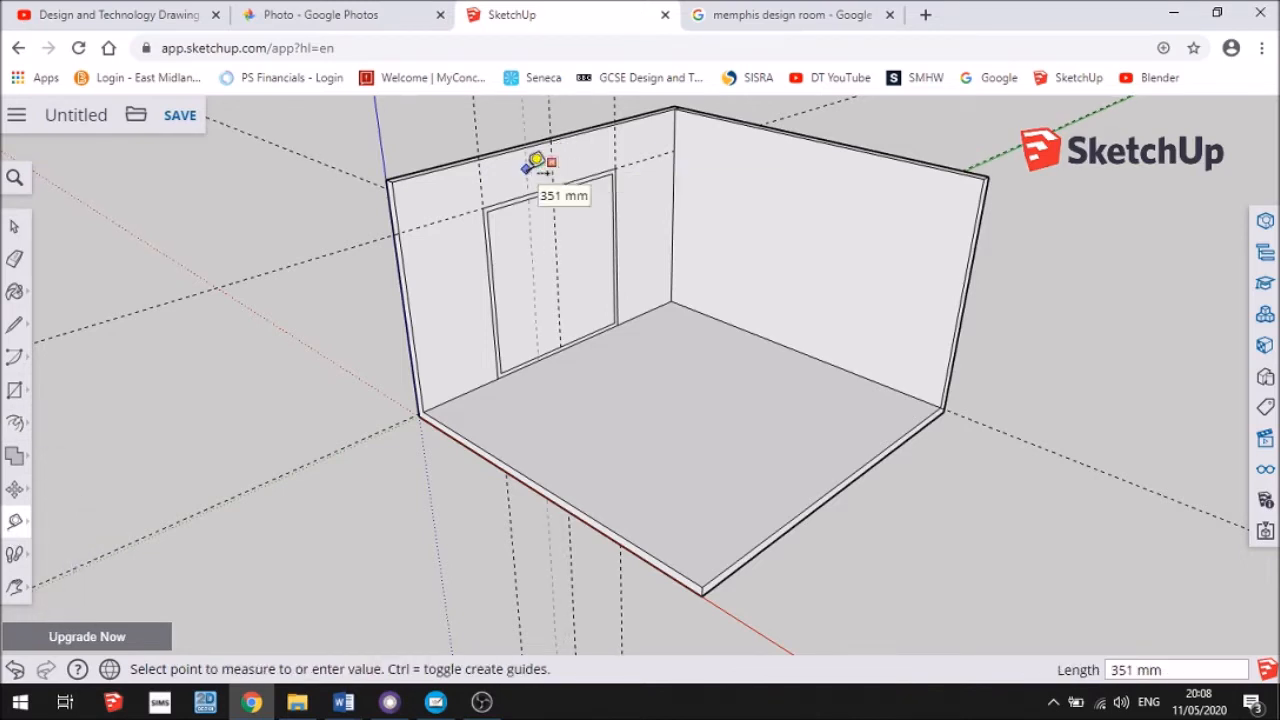
{"action": "left_click", "coordinate": [546, 165]}
{"action": "scroll", "coordinate": [560, 155], "scroll_direction": "up", "scroll_amount": 4}
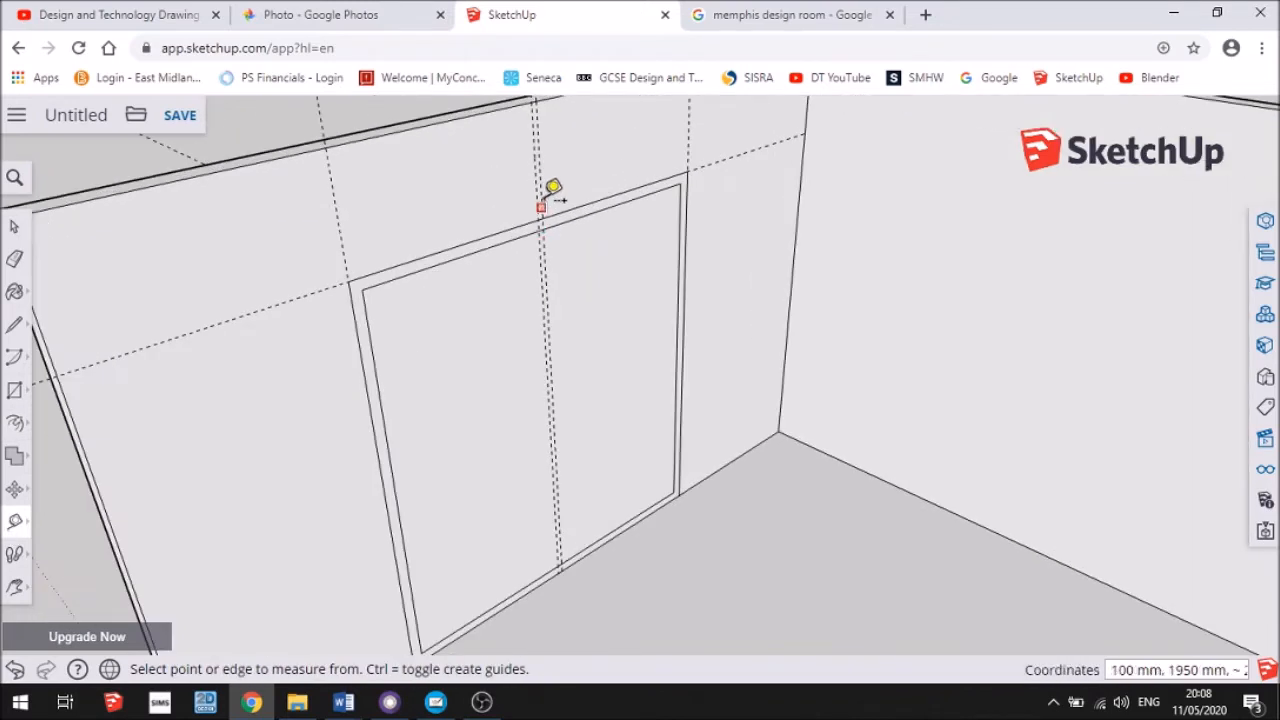
{"action": "left_click", "coordinate": [541, 198]}
{"action": "left_click", "coordinate": [560, 192]}
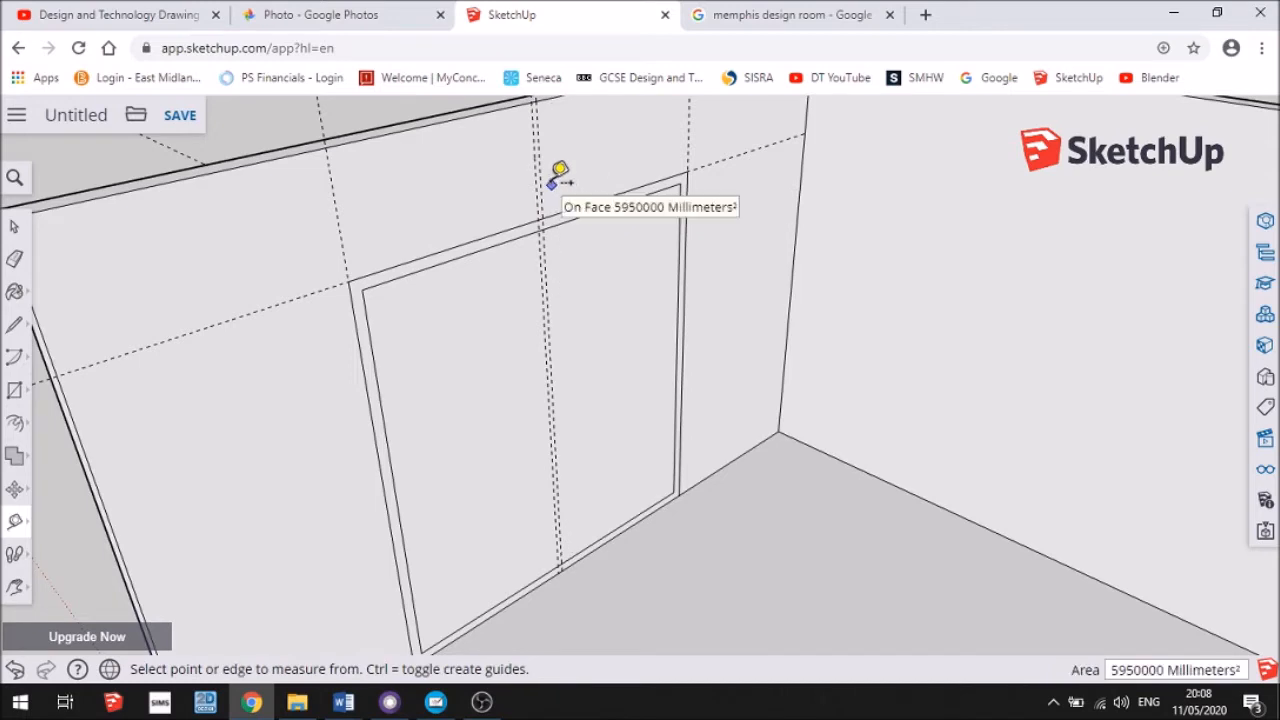
{"action": "left_click", "coordinate": [540, 173]}
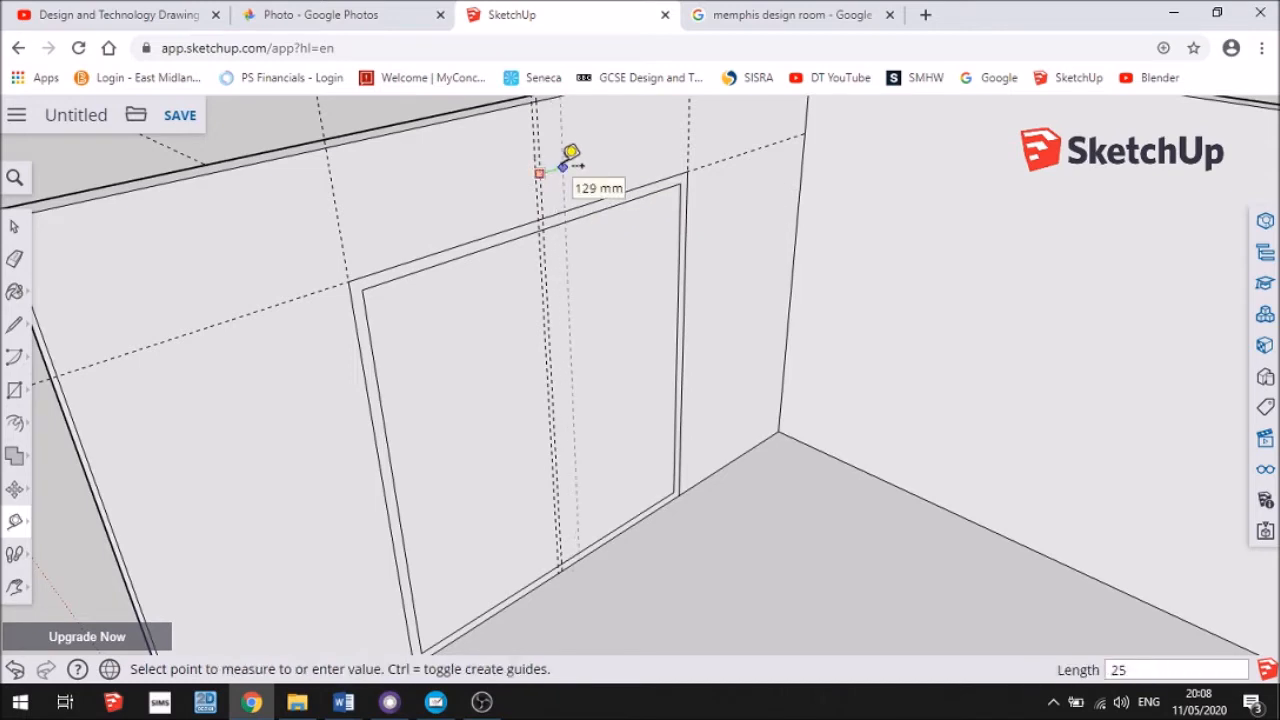
{"action": "left_click", "coordinate": [568, 158]}
{"action": "scroll", "coordinate": [543, 297], "scroll_direction": "up", "scroll_amount": 1}
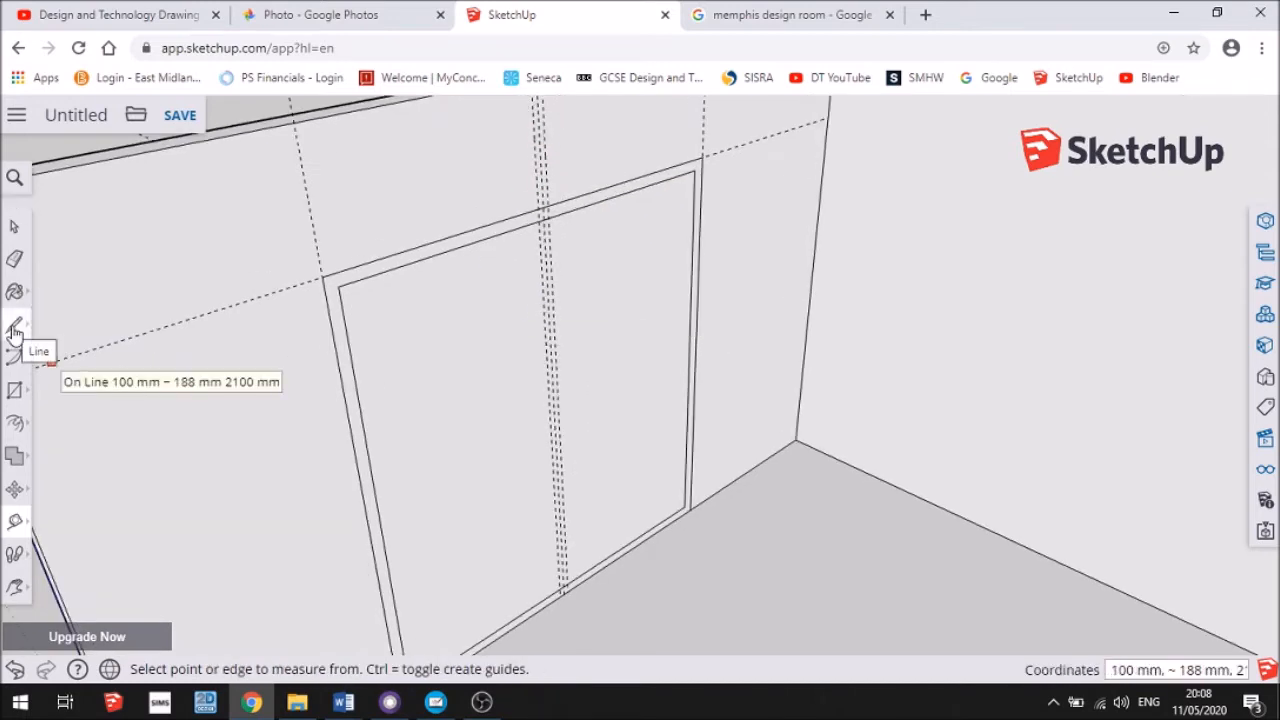
Draw two 1900 mm vertical lines along the outer centre guides, inside the frame outline, to form a central bar
{"action": "left_click", "coordinate": [14, 590]}
{"action": "left_click_drag", "start_coordinate": [458, 480], "coordinate": [432, 422]}
{"action": "scroll", "coordinate": [479, 412], "scroll_direction": "up", "scroll_amount": 1}
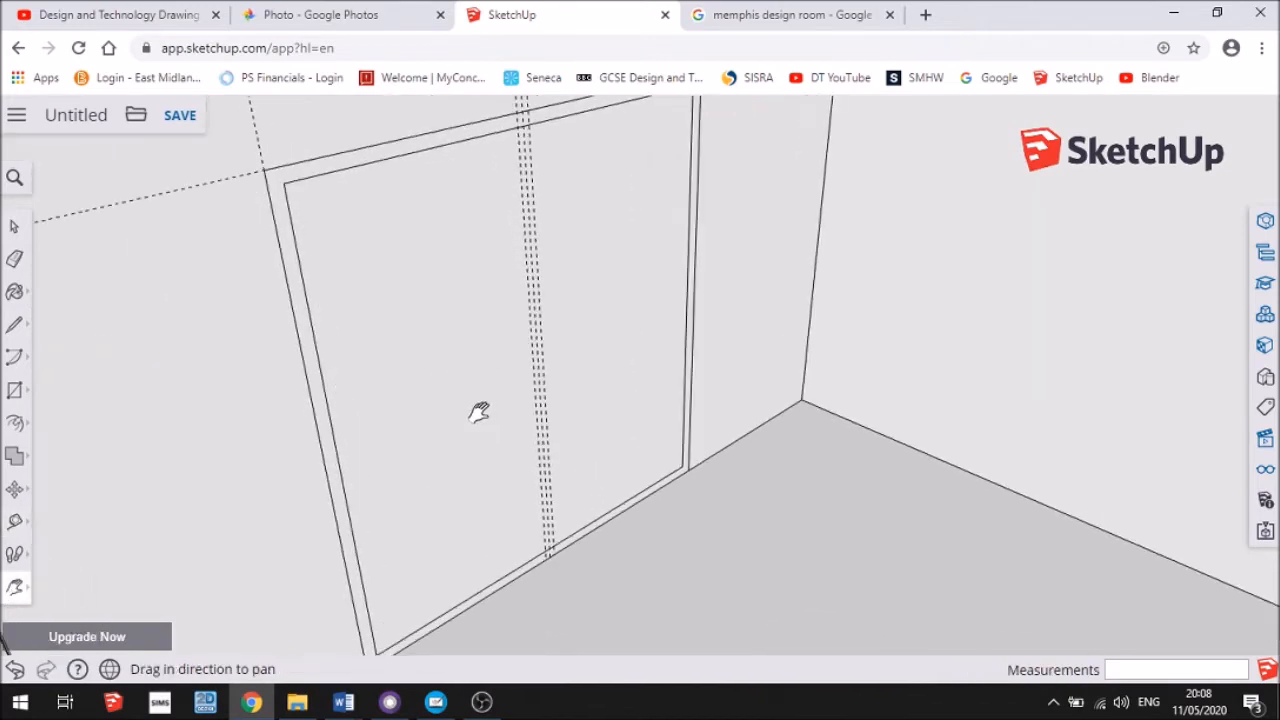
{"action": "scroll", "coordinate": [540, 400], "scroll_direction": "up", "scroll_amount": 2}
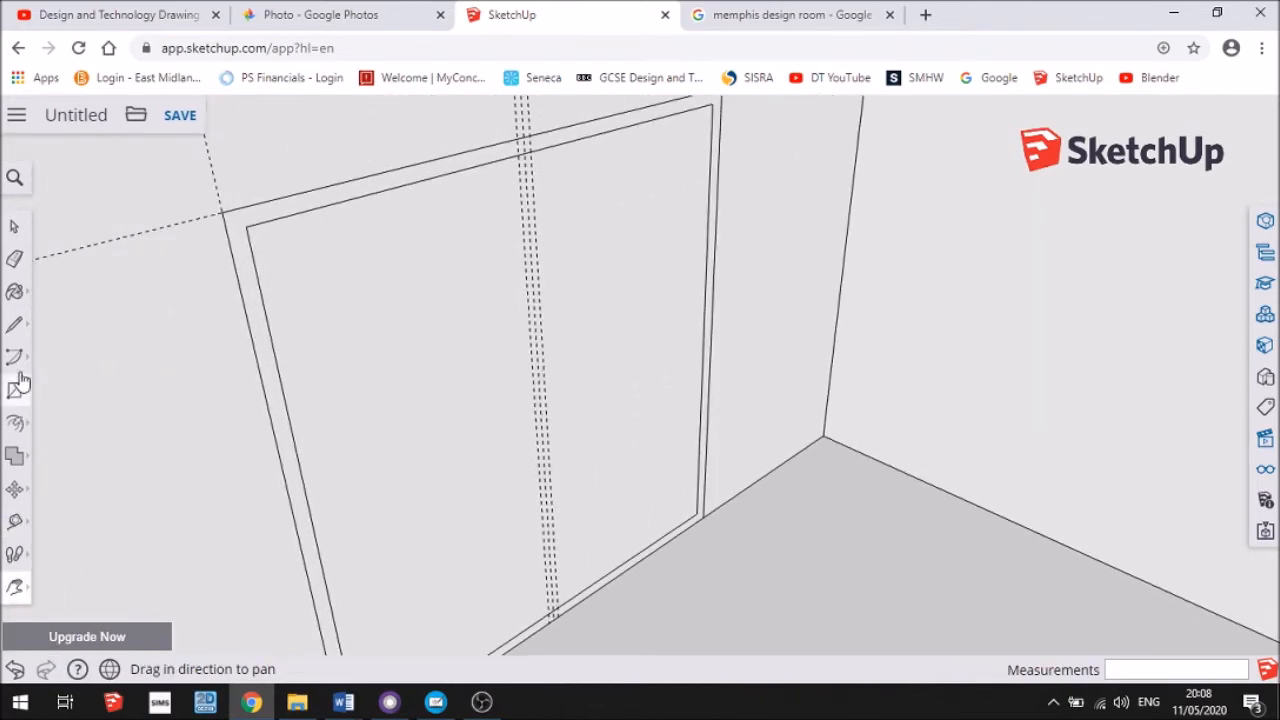
{"action": "left_click", "coordinate": [14, 325]}
{"action": "left_click", "coordinate": [519, 153]}
{"action": "left_click", "coordinate": [550, 612]}
{"action": "left_click", "coordinate": [550, 612]}
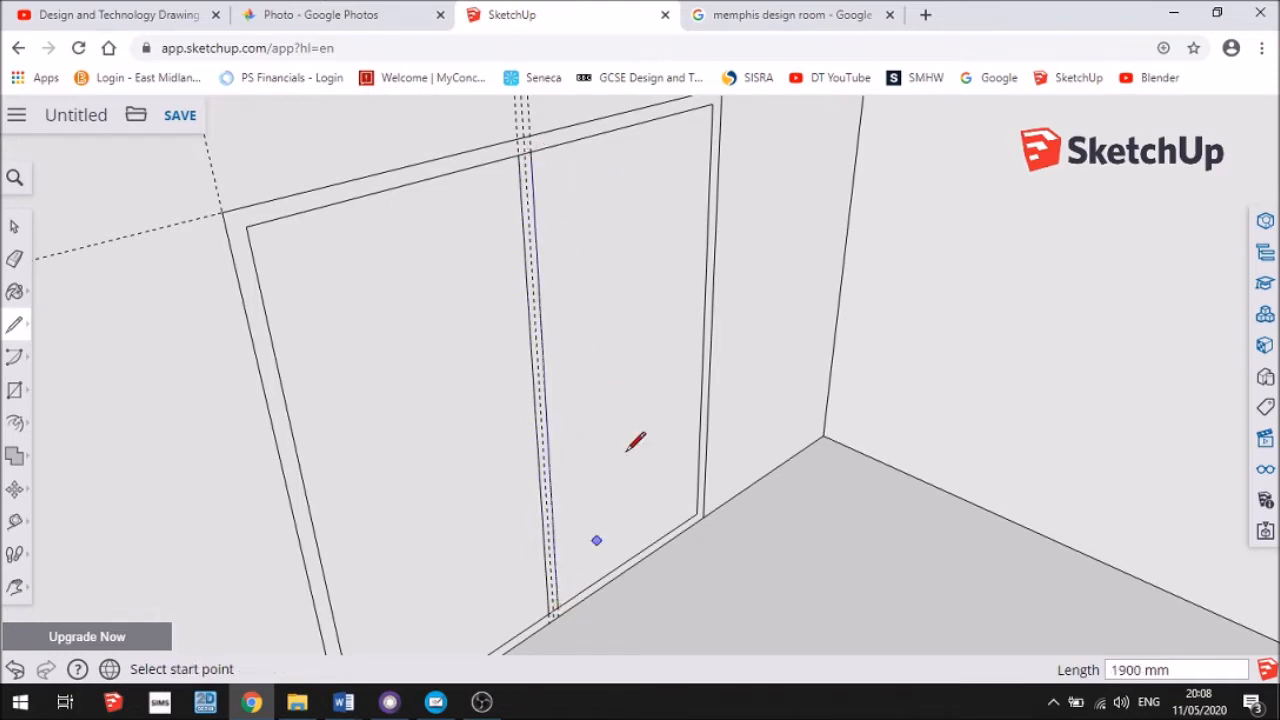
Erase the frame's inner edge segments between the two bar lines at both ends, along with the centre guide
{"action": "scroll", "coordinate": [561, 157], "scroll_direction": "up", "scroll_amount": 2}
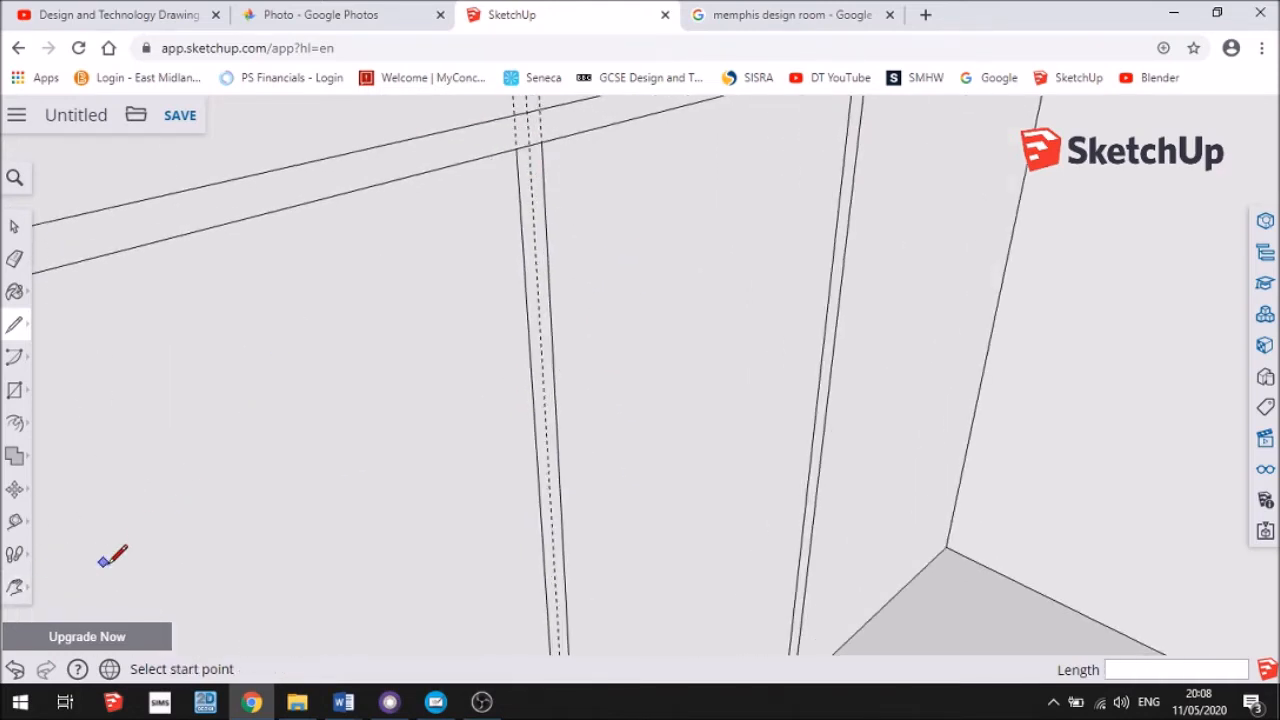
{"action": "left_click", "coordinate": [14, 259]}
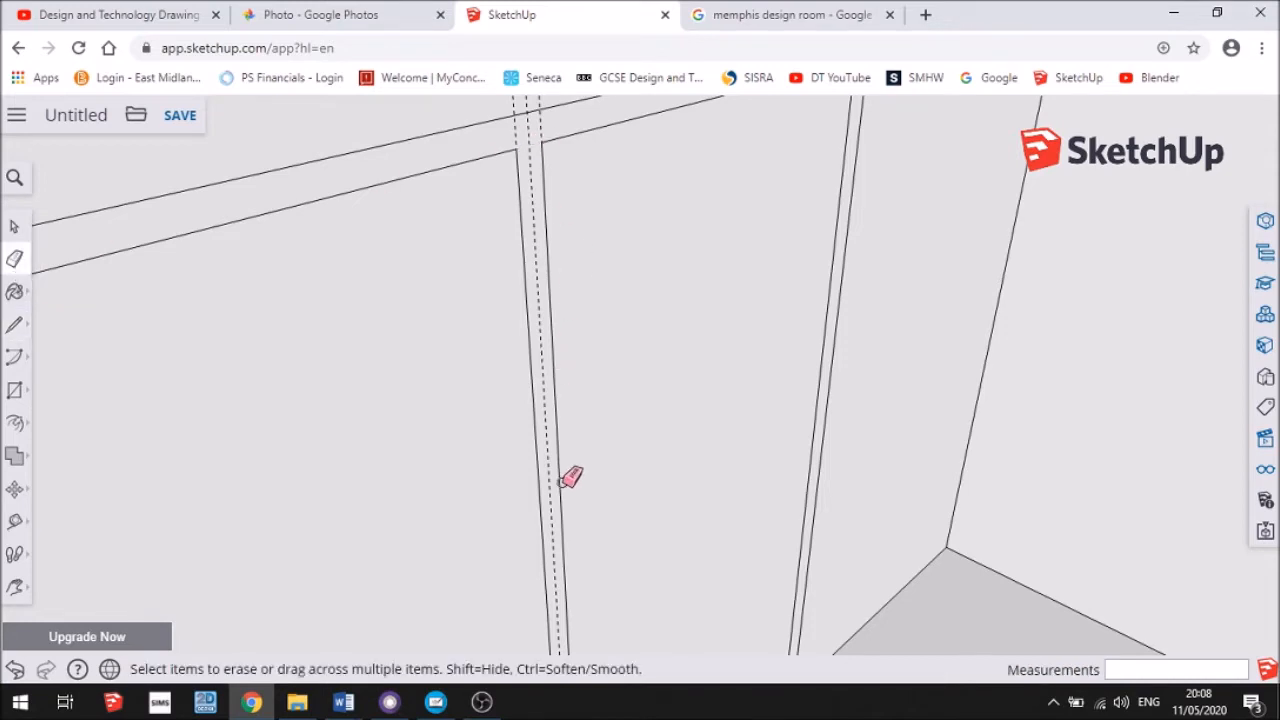
{"action": "left_click", "coordinate": [14, 587]}
{"action": "left_click_drag", "start_coordinate": [540, 514], "coordinate": [500, 270]}
{"action": "left_click_drag", "start_coordinate": [568, 463], "coordinate": [558, 364]}
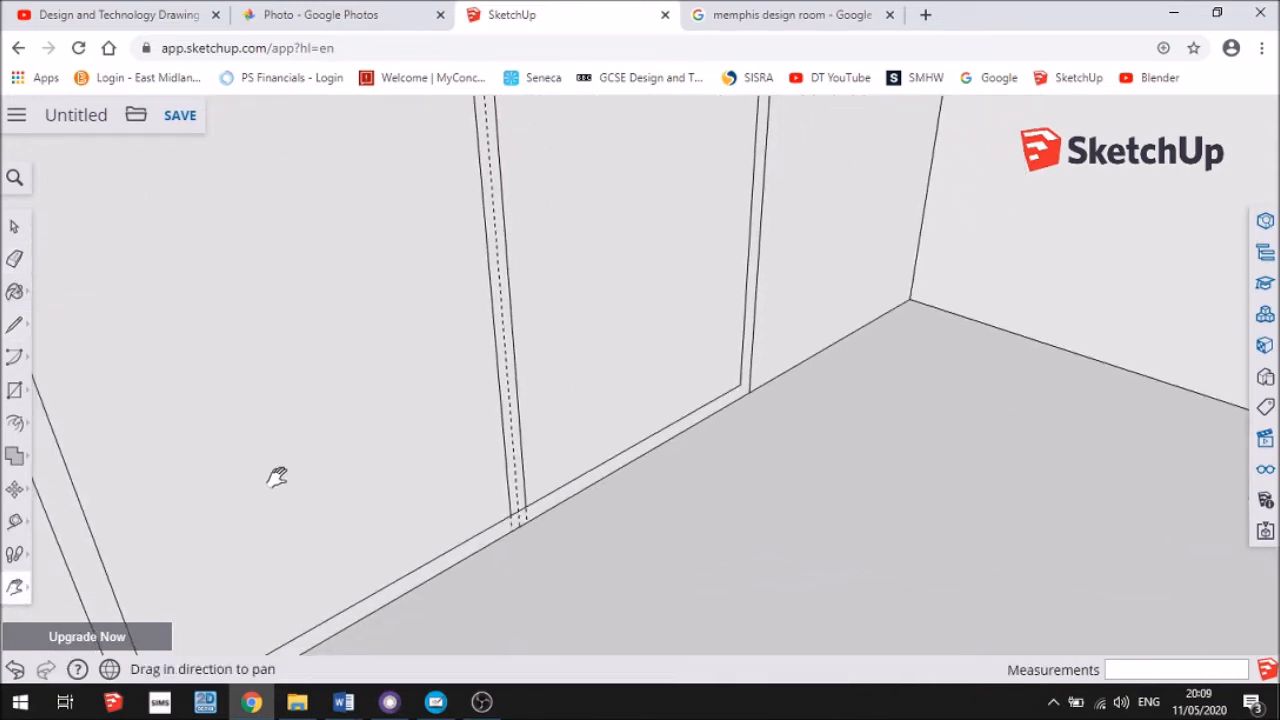
{"action": "left_click", "coordinate": [14, 259]}
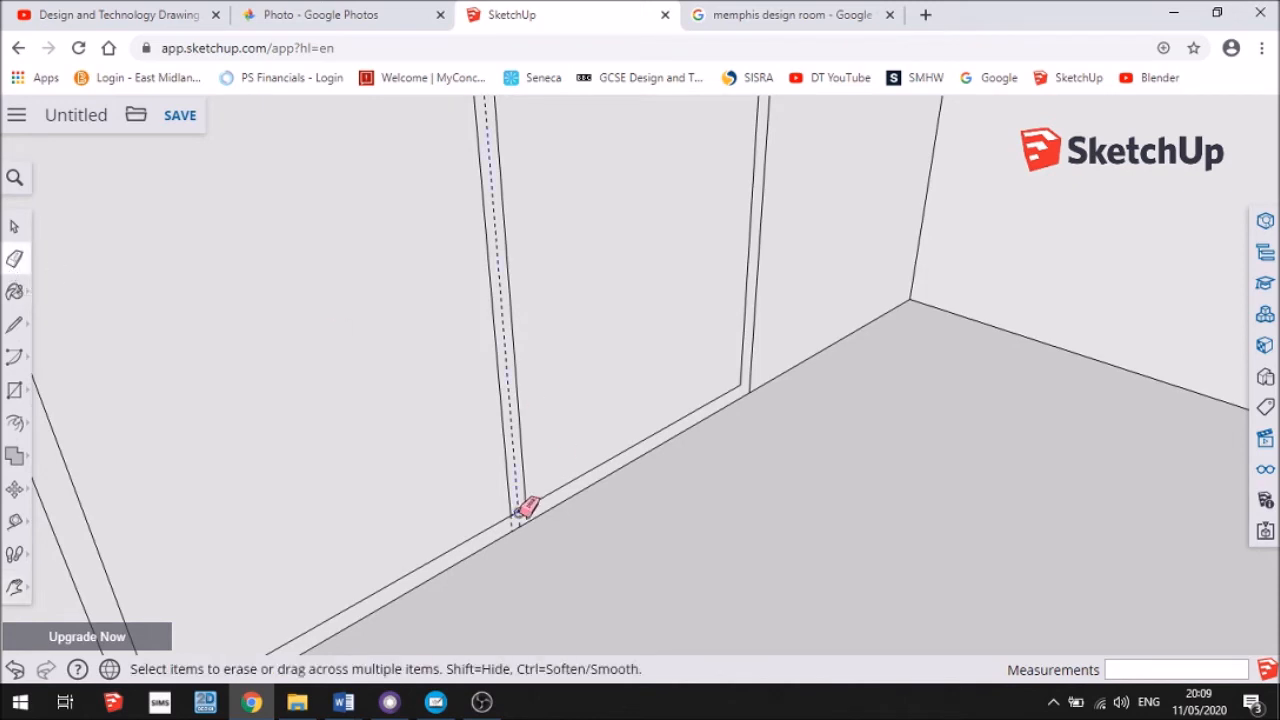
{"action": "left_click_drag", "start_coordinate": [518, 513], "coordinate": [547, 449]}
Add vertical guides 500 mm in from both ends of the framed wall
{"action": "scroll", "coordinate": [547, 449], "scroll_direction": "down", "scroll_amount": 3}
{"action": "middle_click_drag", "start_coordinate": [567, 292], "coordinate": [556, 336]}
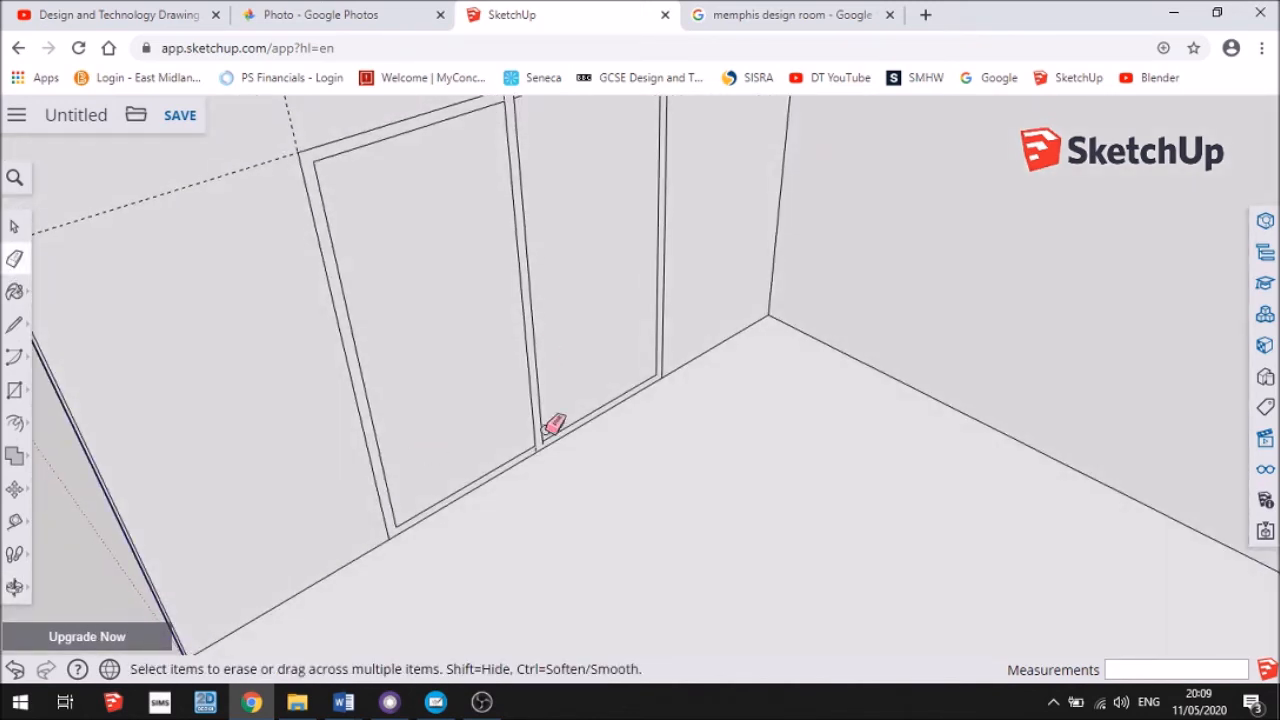
{"action": "scroll", "coordinate": [500, 440], "scroll_direction": "down", "scroll_amount": 2}
{"action": "middle_click_drag", "start_coordinate": [637, 398], "coordinate": [694, 377]}
{"action": "scroll", "coordinate": [696, 378], "scroll_direction": "down", "scroll_amount": 2}
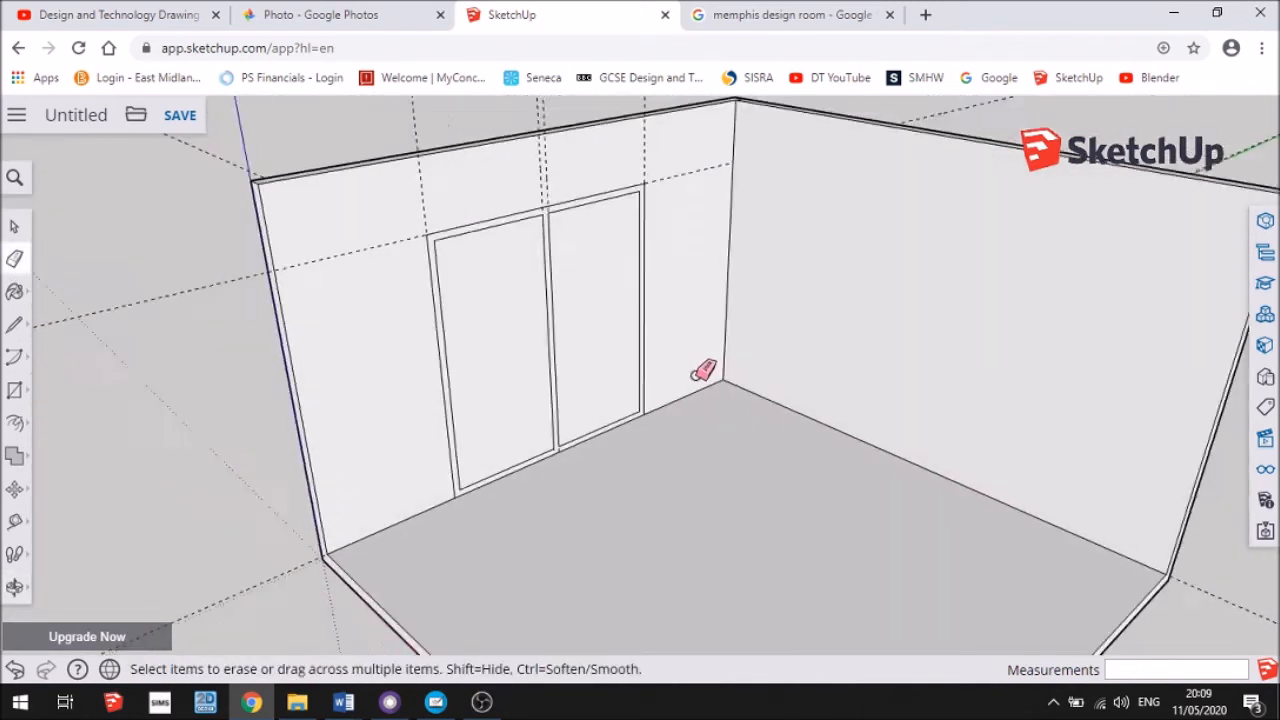
{"action": "left_click", "coordinate": [14, 587]}
{"action": "left_click", "coordinate": [82, 548]}
{"action": "left_click_drag", "start_coordinate": [665, 424], "coordinate": [568, 404]}
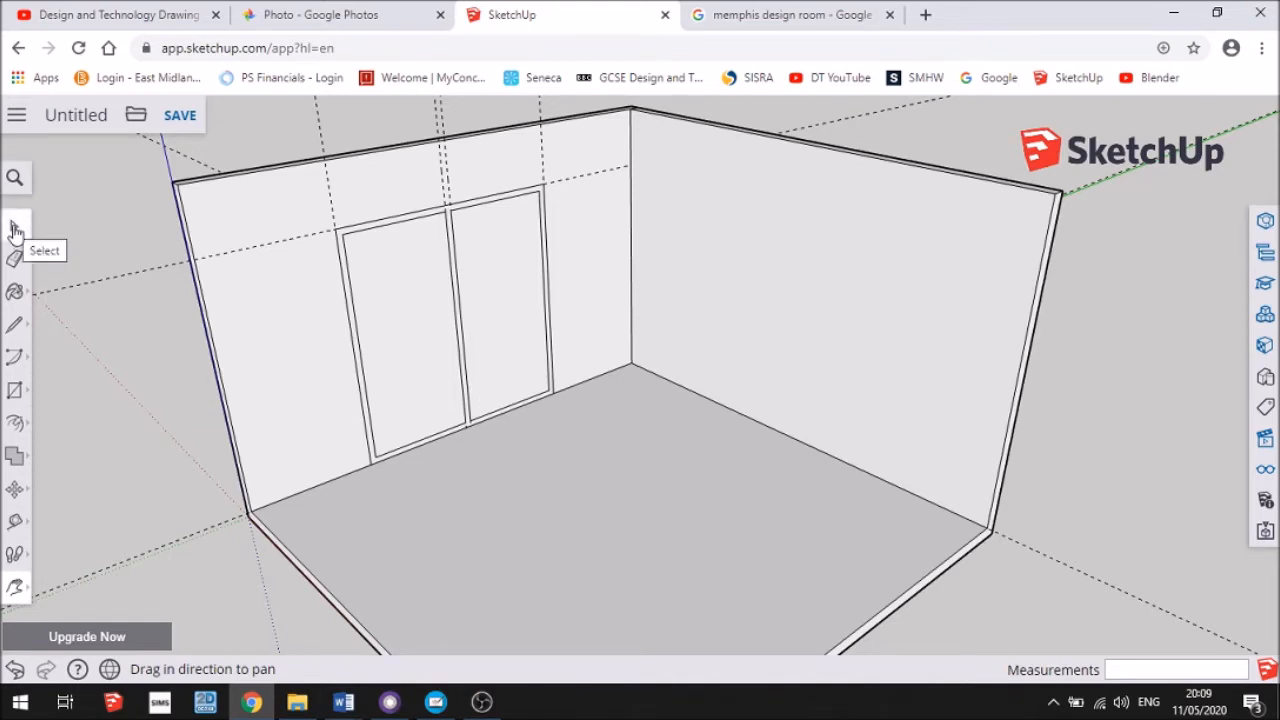
{"action": "left_click", "coordinate": [15, 520]}
{"action": "left_click", "coordinate": [222, 381]}
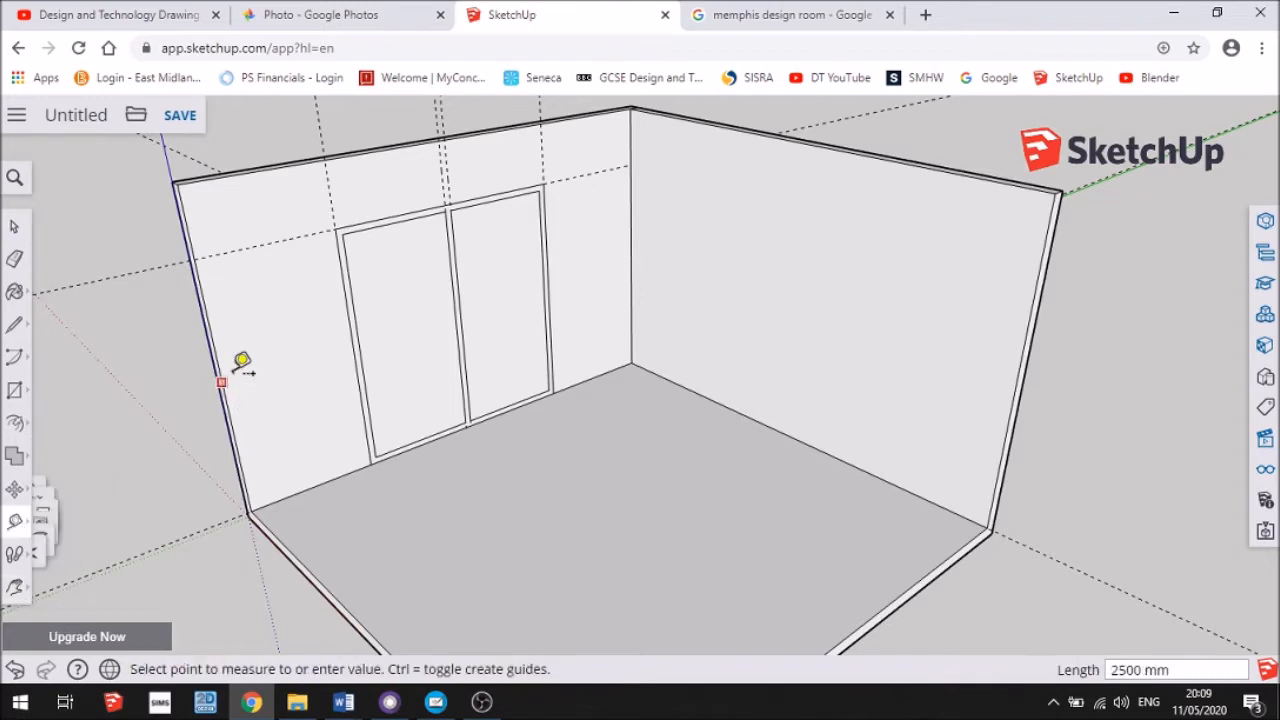
{"action": "left_click", "coordinate": [289, 362]}
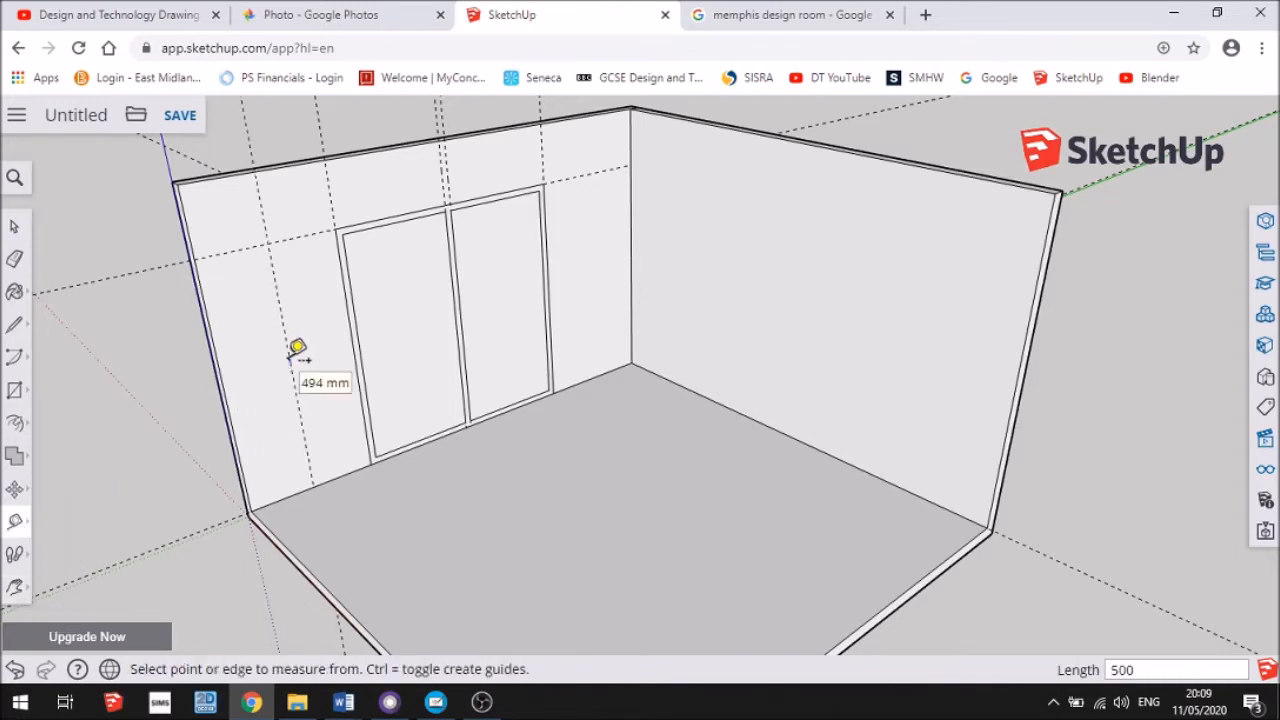
{"action": "left_click", "coordinate": [630, 213]}
{"action": "left_click", "coordinate": [617, 218]}
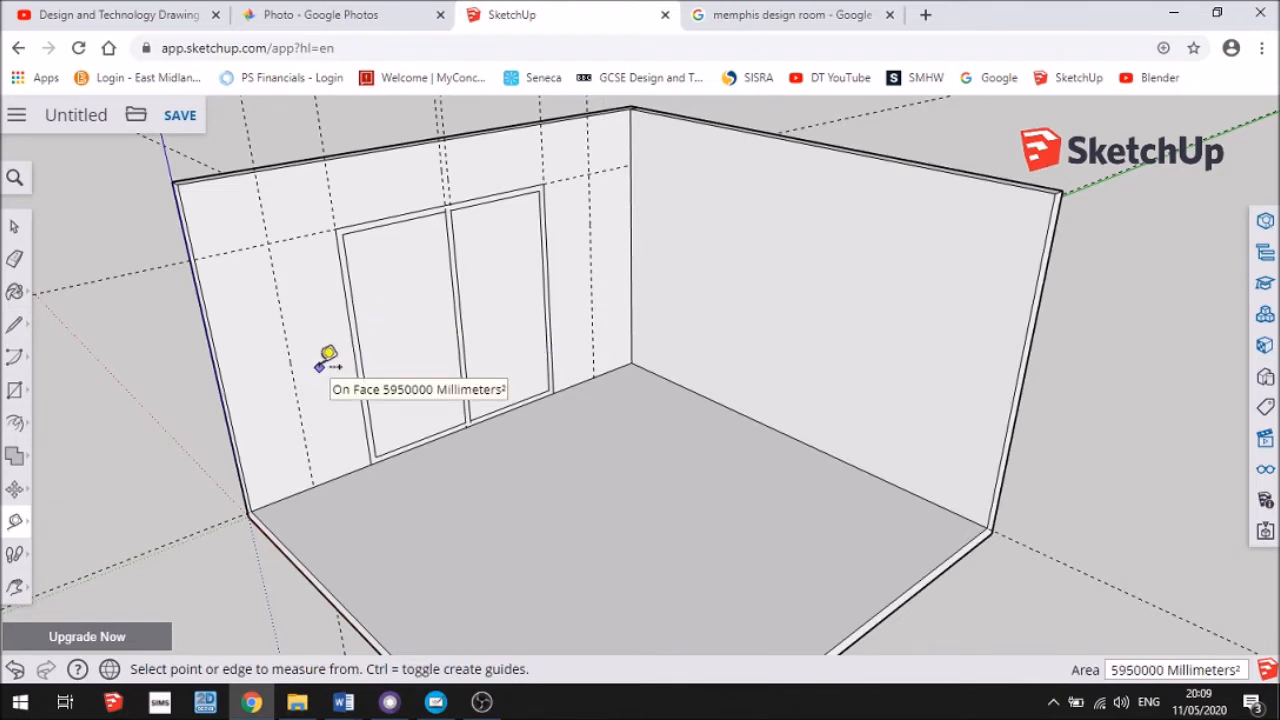
Draw 2500 mm vertical lines along the two 500 mm guides, from the floor to the top of the wall
{"action": "left_click", "coordinate": [14, 327]}
{"action": "left_click", "coordinate": [313, 487]}
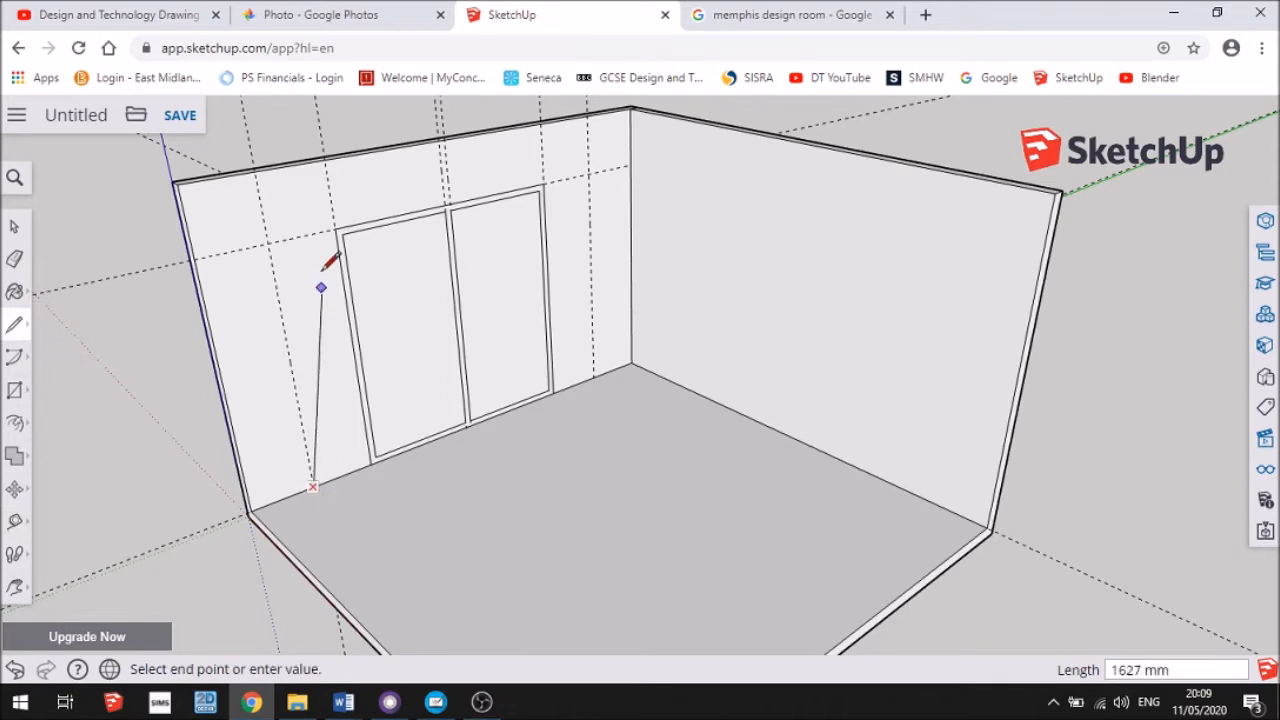
{"action": "left_click", "coordinate": [257, 178]}
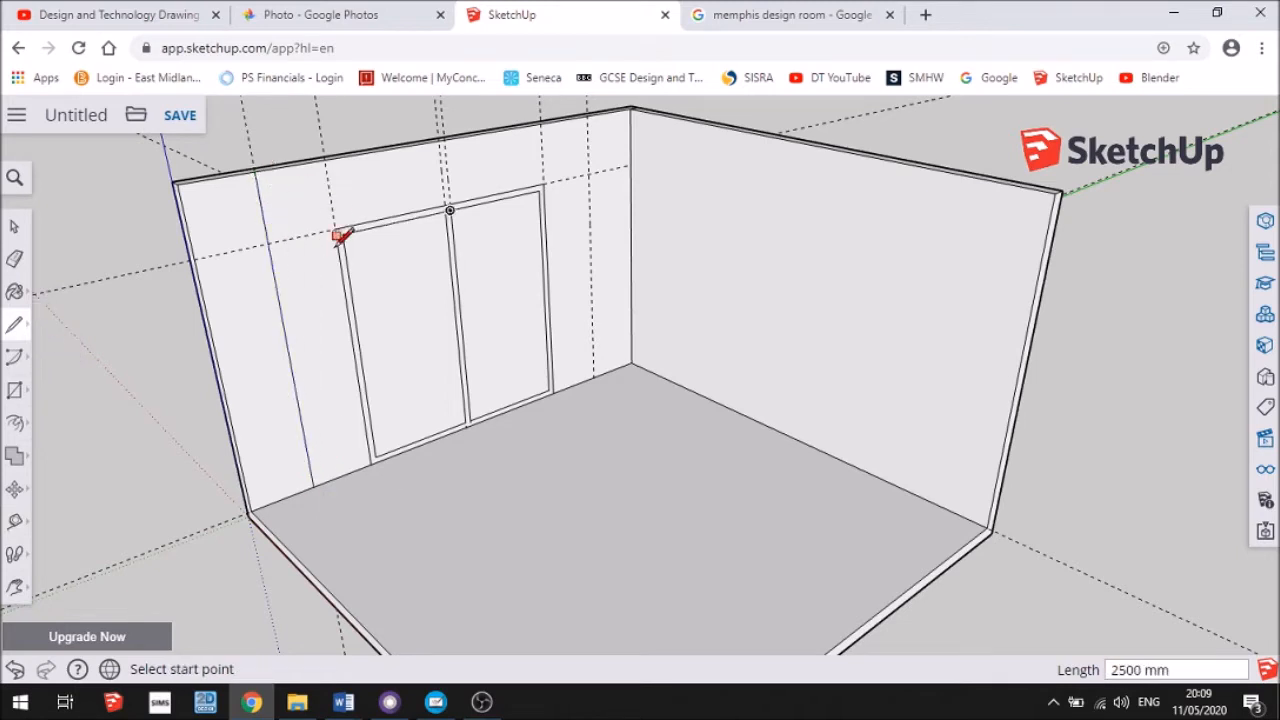
{"action": "left_click", "coordinate": [588, 115]}
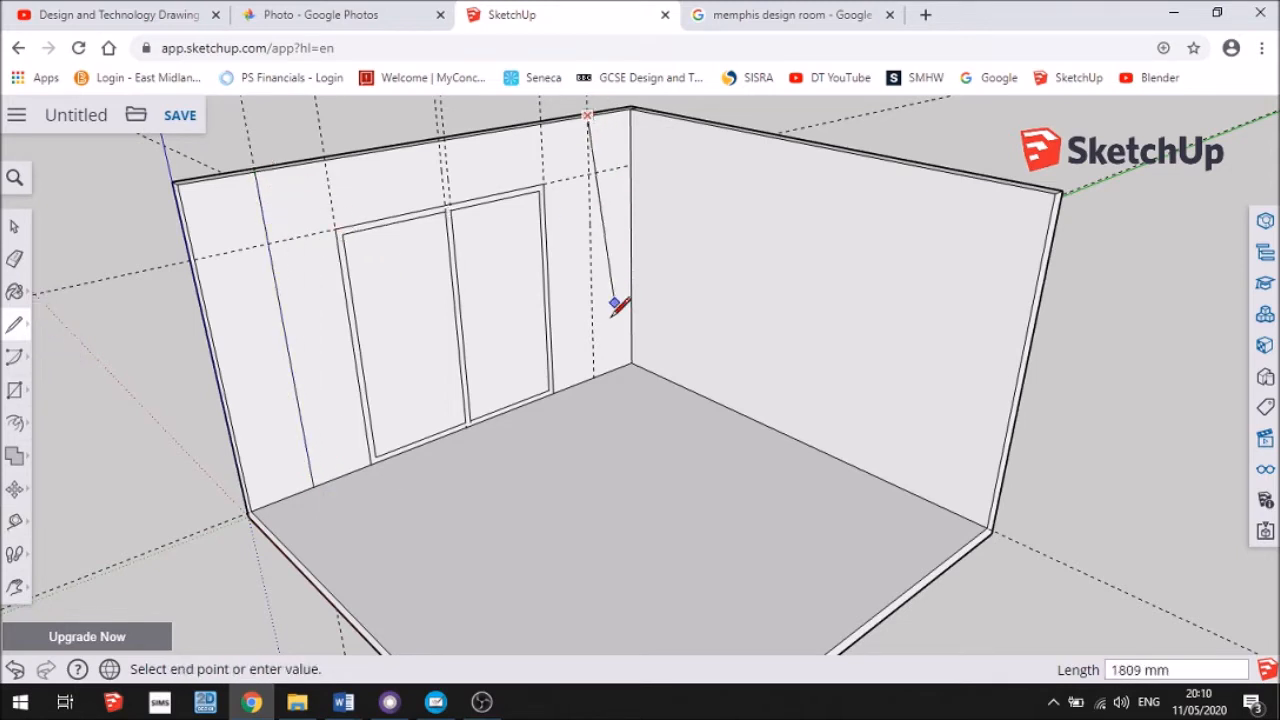
{"action": "left_click", "coordinate": [593, 377]}
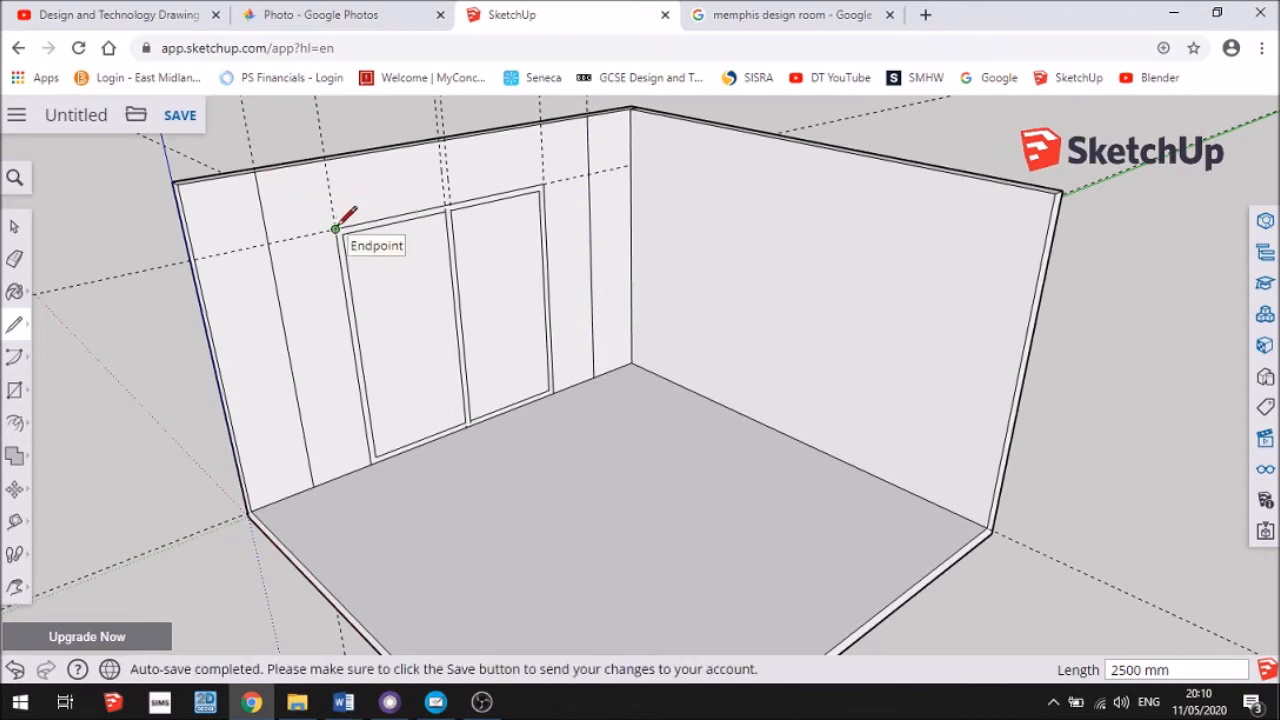
Draw diagonal lines joining the tops of the two full-height lines to the frame's nearest outer upper corners
{"action": "left_click", "coordinate": [256, 172]}
{"action": "left_click", "coordinate": [336, 229]}
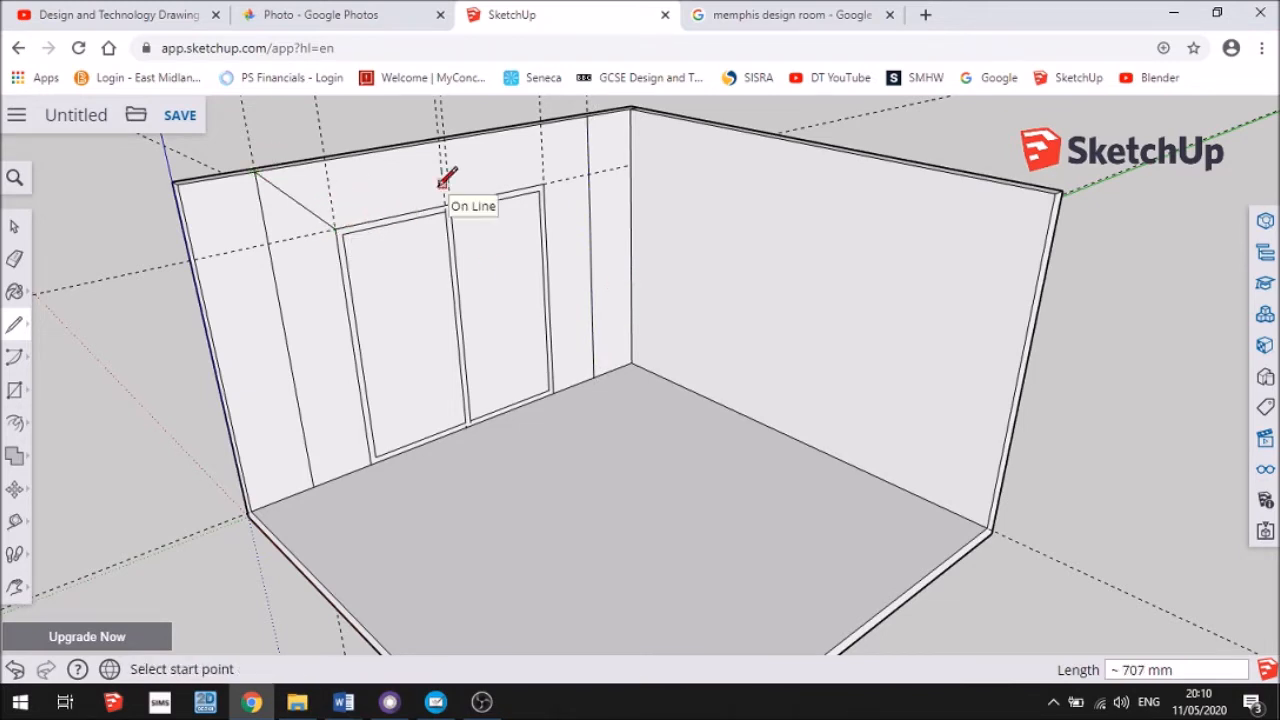
{"action": "left_click", "coordinate": [543, 186]}
{"action": "left_click", "coordinate": [587, 118]}
Draw zigzag lines on both sides from the frame's upper corners to the midpoints of the full-height lines and back to its lower corners
{"action": "left_click", "coordinate": [335, 230]}
{"action": "left_click", "coordinate": [287, 340]}
{"action": "left_click", "coordinate": [543, 185]}
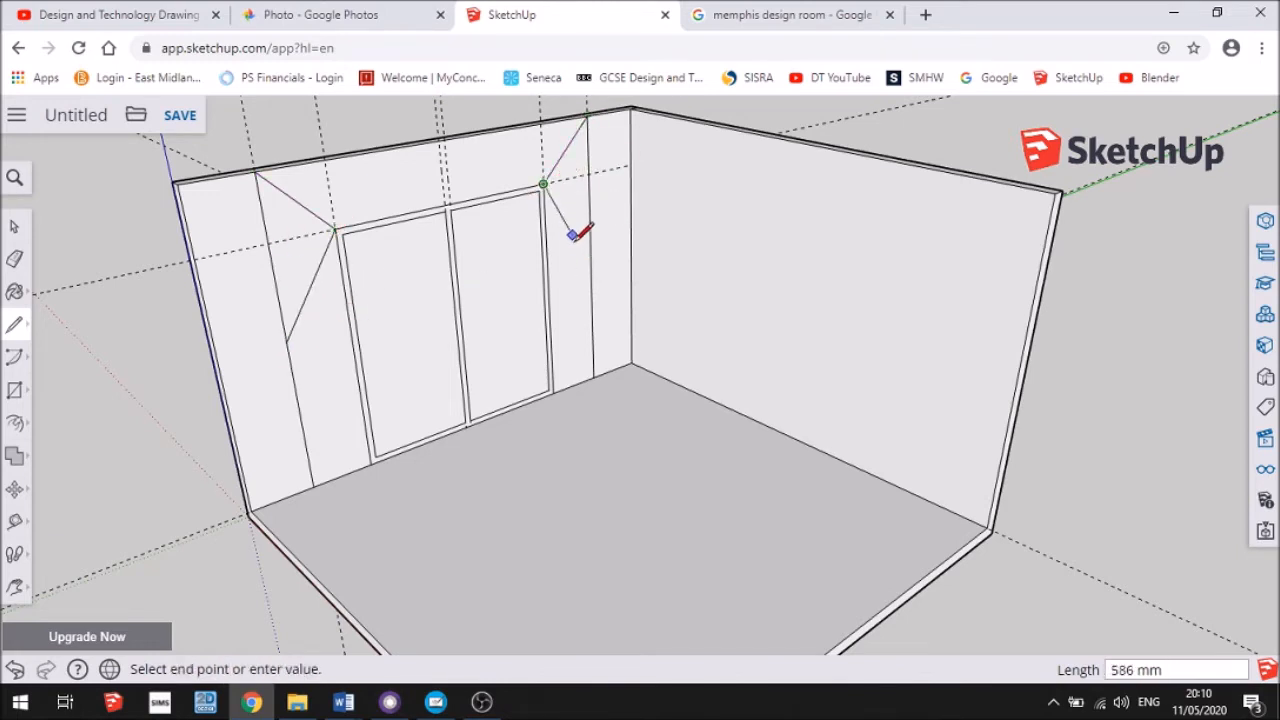
{"action": "left_click", "coordinate": [590, 256]}
{"action": "left_click", "coordinate": [590, 256]}
{"action": "left_click", "coordinate": [553, 392]}
{"action": "left_click", "coordinate": [287, 341]}
{"action": "left_click", "coordinate": [371, 461]}
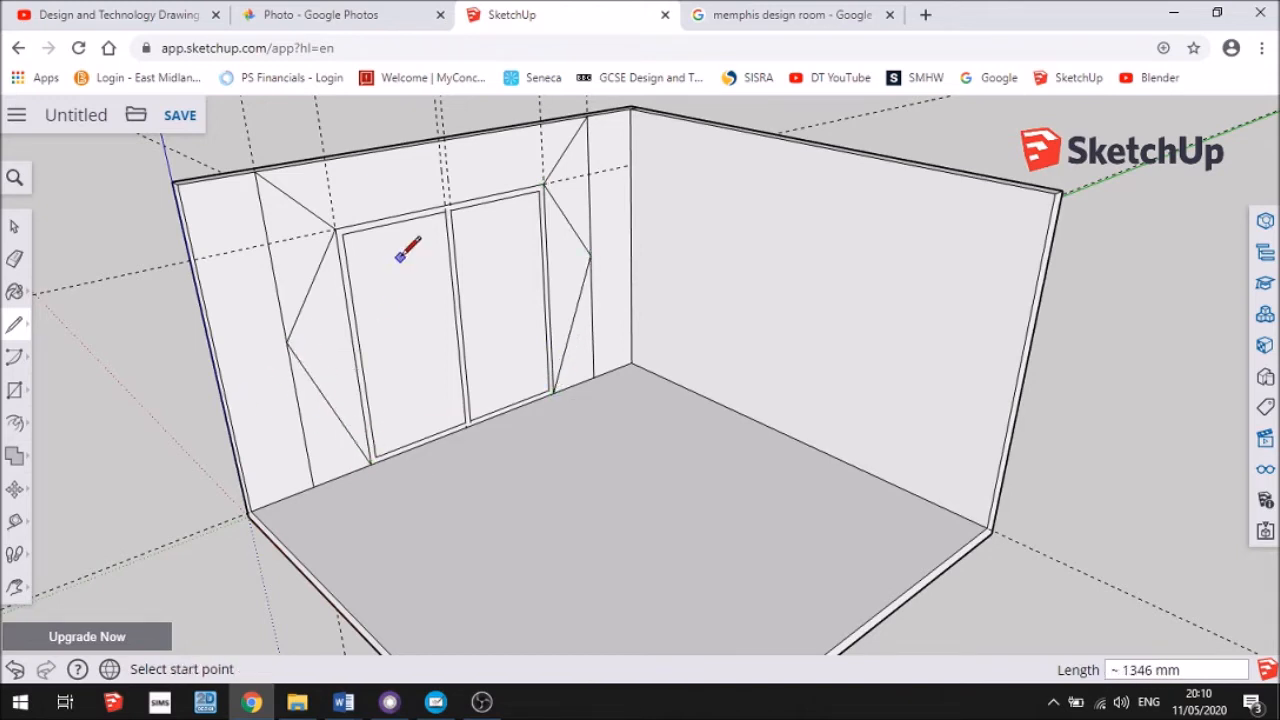
Draw two diagonal lines from the middle of the frame's top edge to the wall's top edge at the 1000 mm guides
{"action": "scroll", "coordinate": [462, 198], "scroll_direction": "up", "scroll_amount": 3}
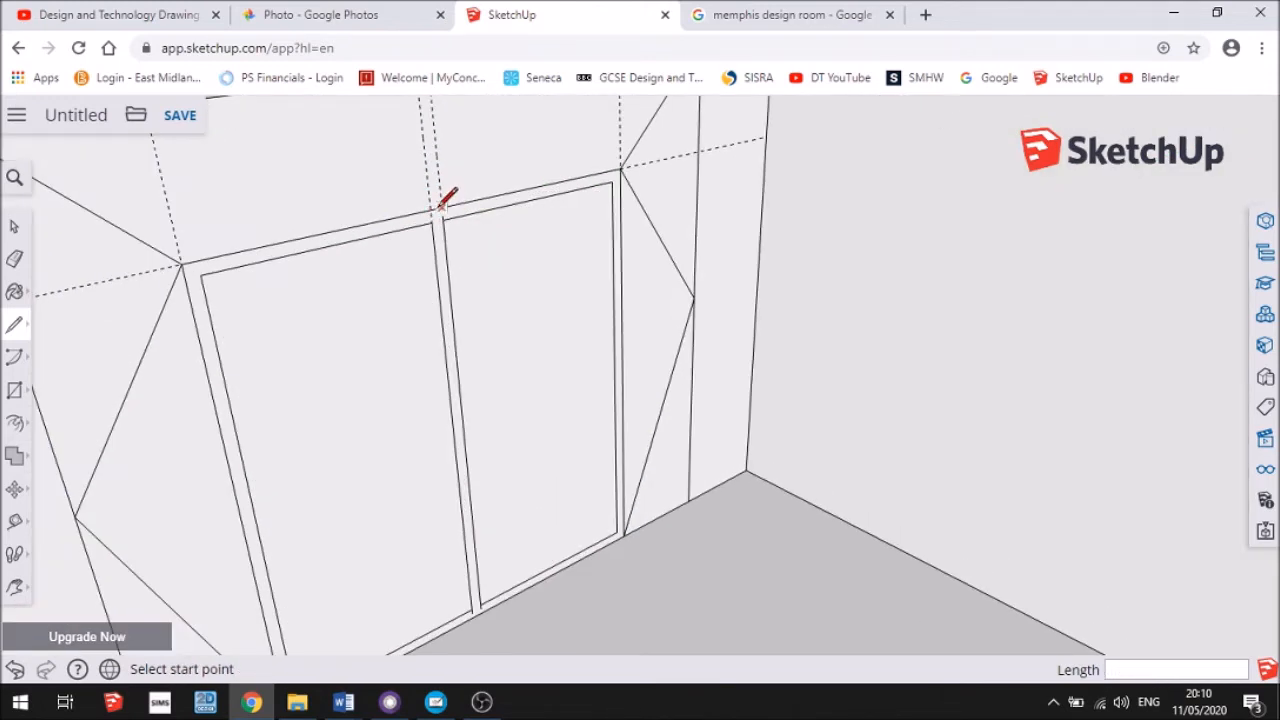
{"action": "scroll", "coordinate": [437, 206], "scroll_direction": "up", "scroll_amount": 2}
{"action": "left_click", "coordinate": [438, 206]}
{"action": "scroll", "coordinate": [430, 206], "scroll_direction": "down", "scroll_amount": 2}
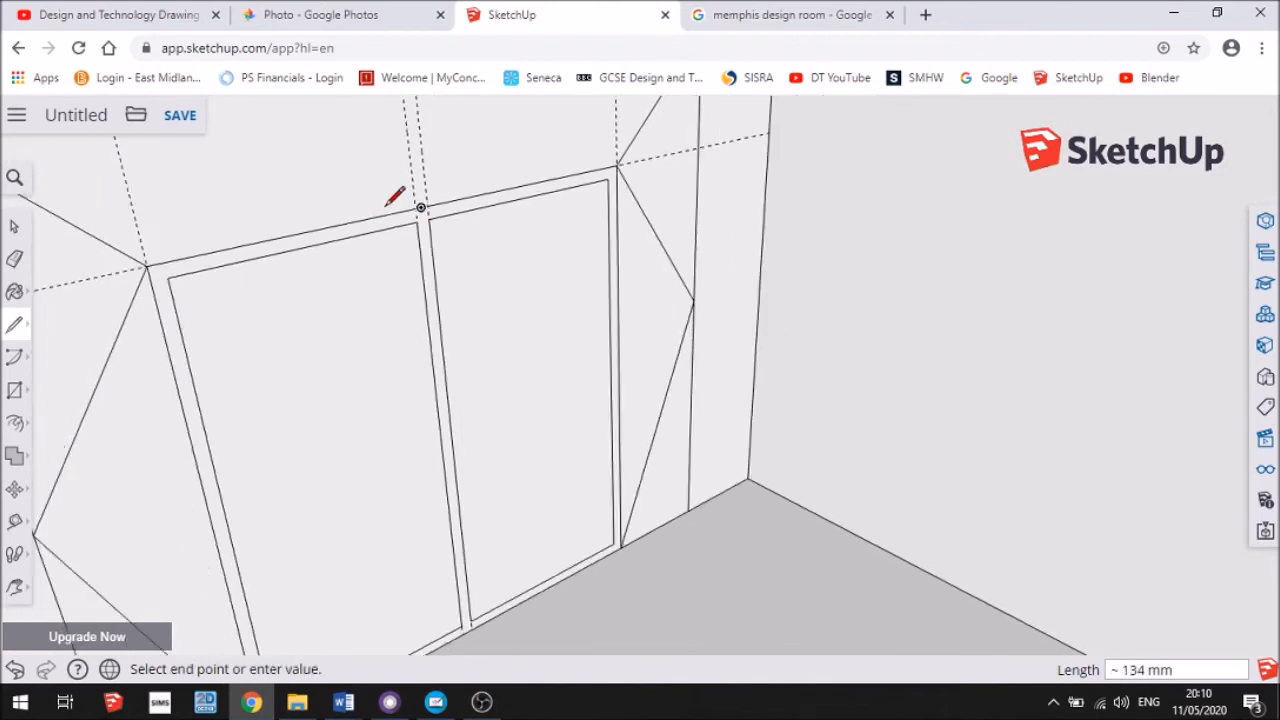
{"action": "scroll", "coordinate": [392, 200], "scroll_direction": "down", "scroll_amount": 2}
{"action": "scroll", "coordinate": [297, 157], "scroll_direction": "up", "scroll_amount": 1}
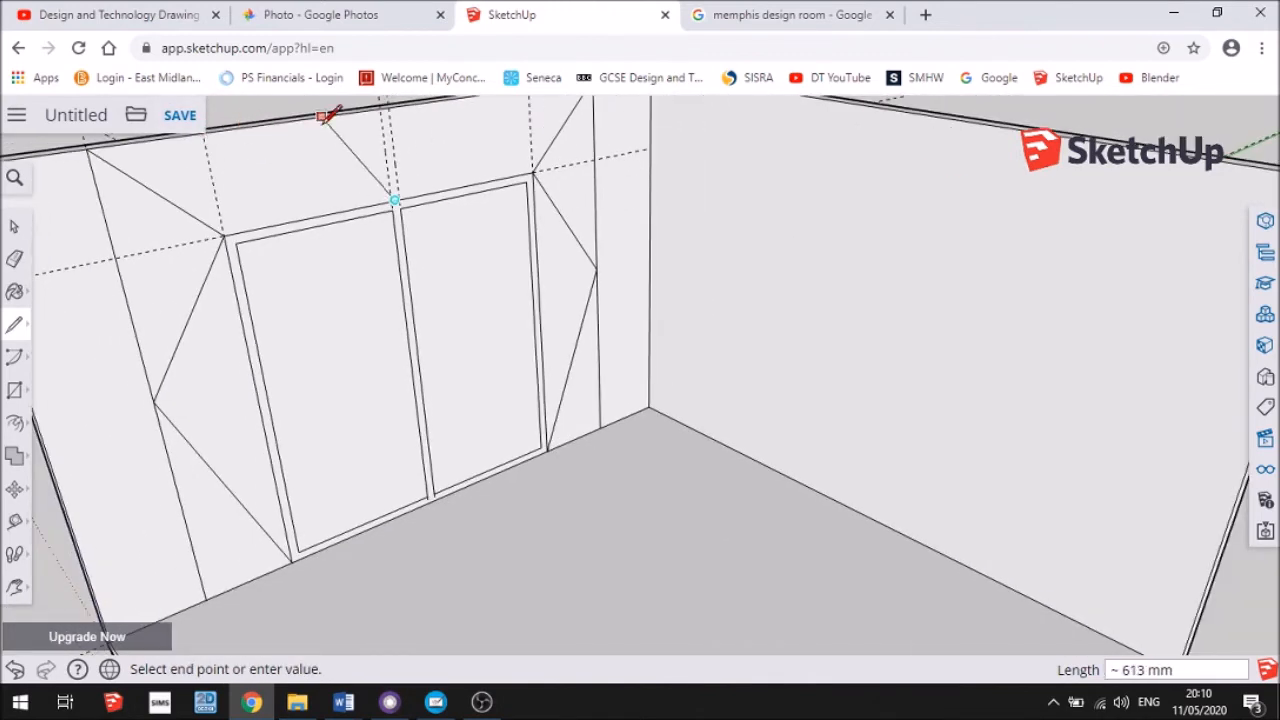
{"action": "left_click", "coordinate": [205, 132]}
{"action": "scroll", "coordinate": [372, 163], "scroll_direction": "down", "scroll_amount": 1}
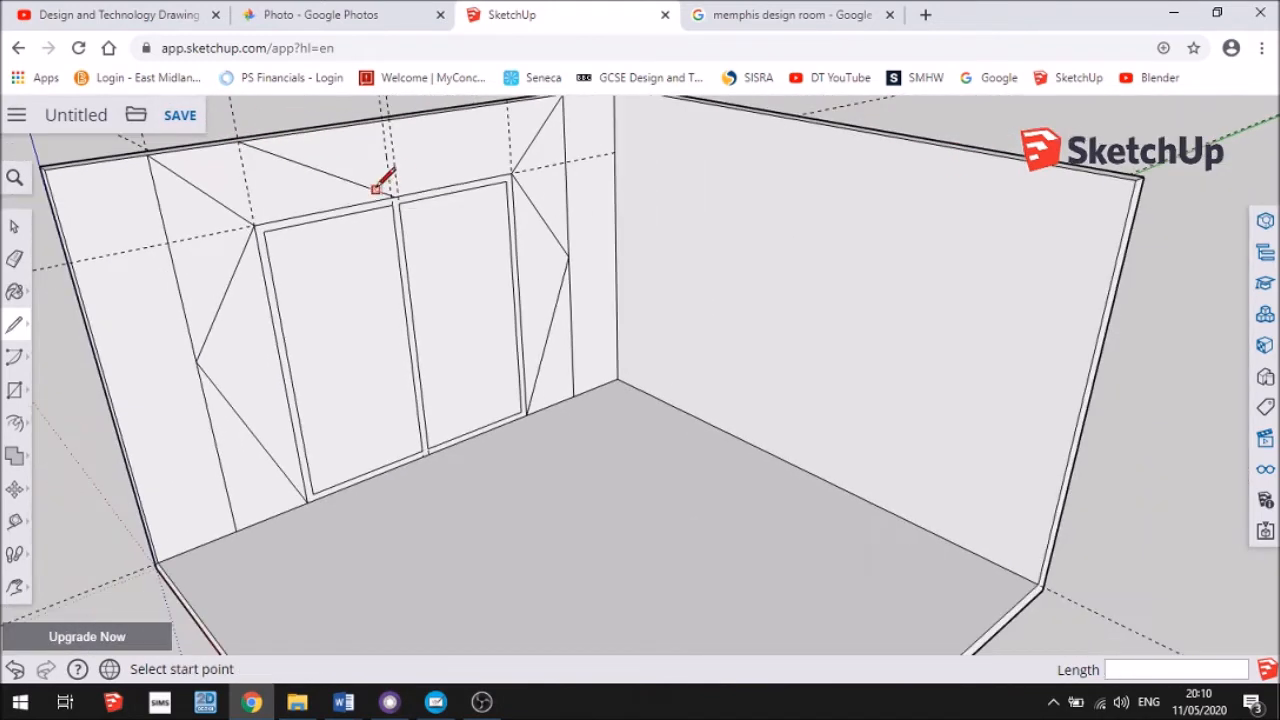
{"action": "left_click", "coordinate": [400, 190]}
{"action": "left_click", "coordinate": [501, 98]}
{"action": "scroll", "coordinate": [510, 185], "scroll_direction": "down", "scroll_amount": 1}
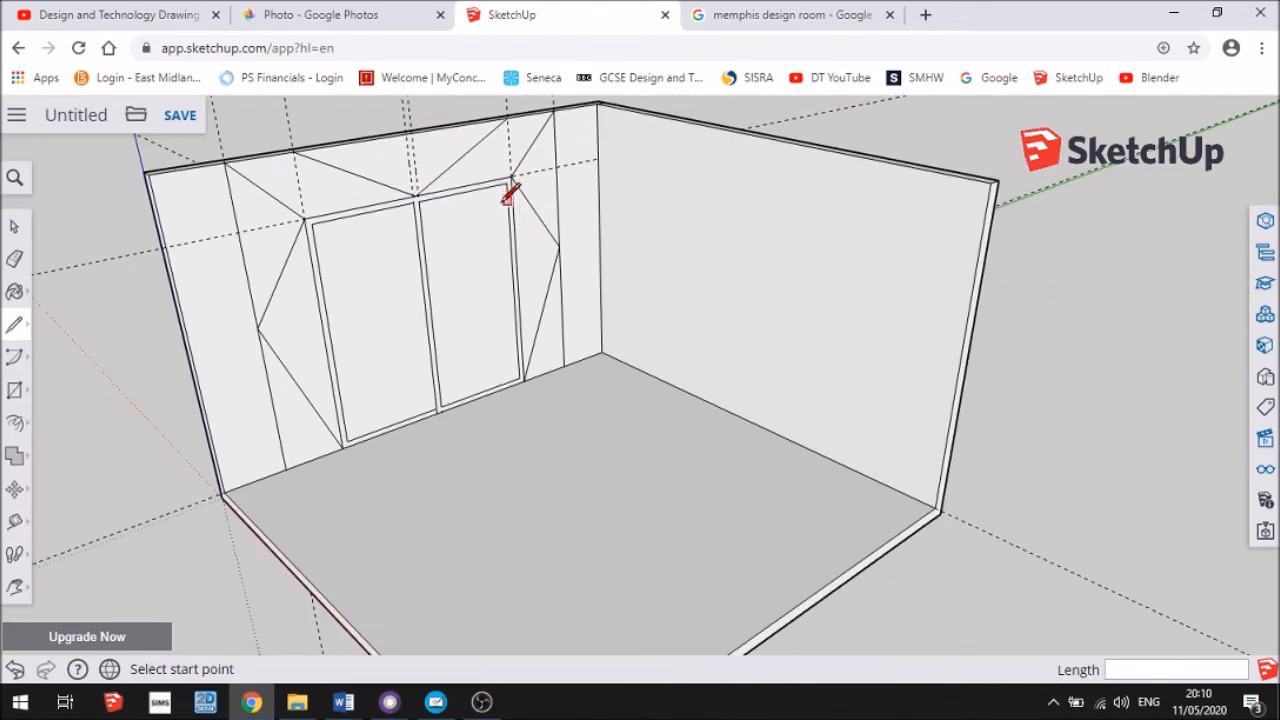
Push the frame's left panel back 100 mm through the wall to cut an opening
{"action": "scroll", "coordinate": [209, 177], "scroll_direction": "up", "scroll_amount": 1}
{"action": "scroll", "coordinate": [371, 357], "scroll_direction": "up", "scroll_amount": 2}
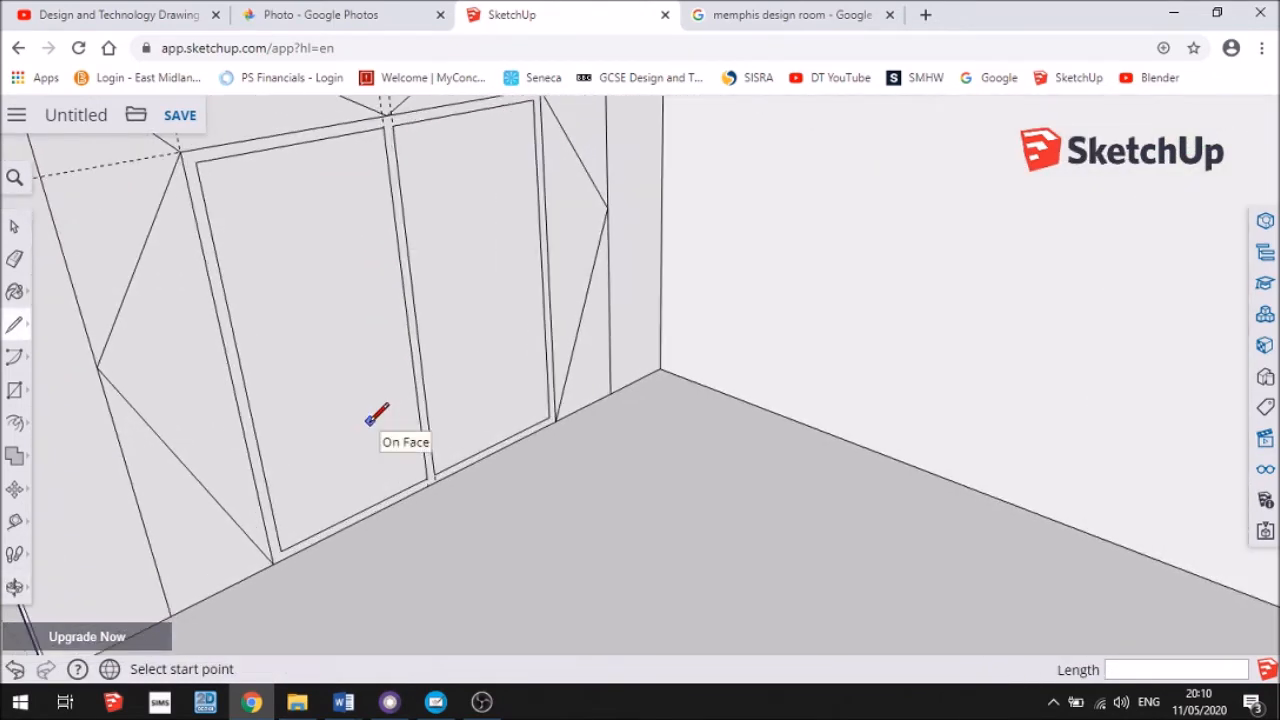
{"action": "left_click", "coordinate": [16, 392]}
{"action": "left_click", "coordinate": [14, 422]}
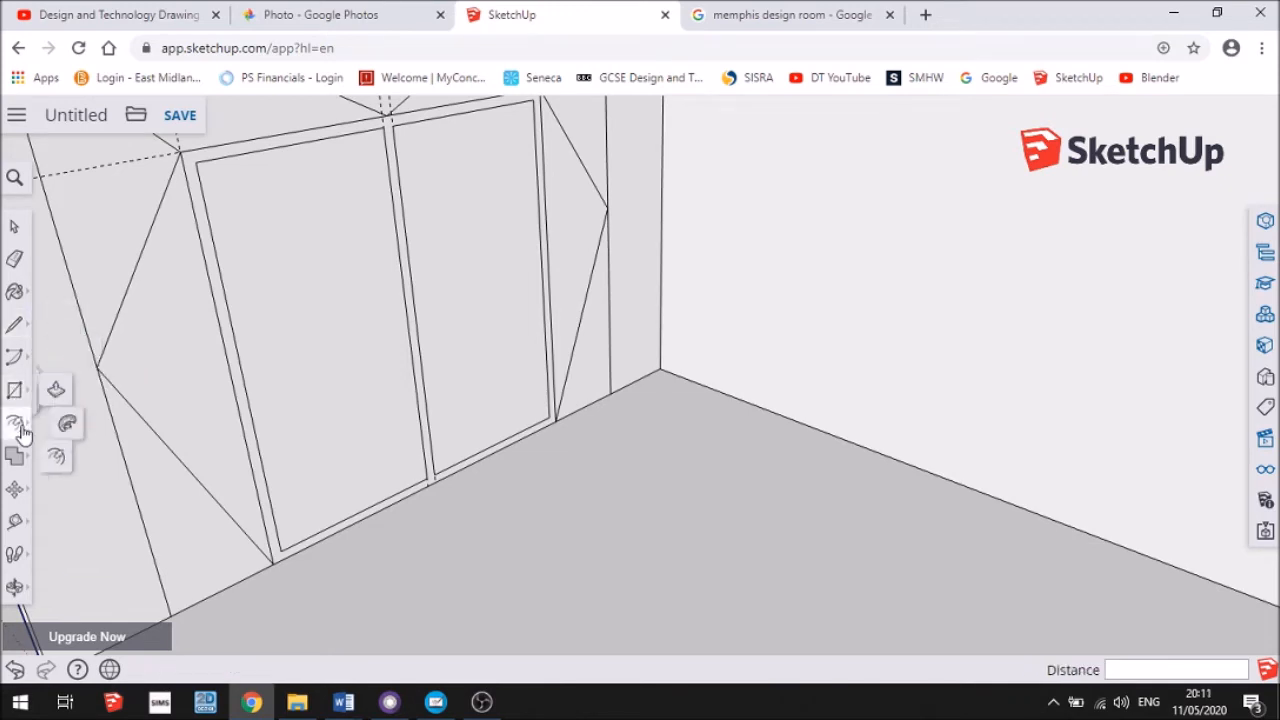
{"action": "key", "text": "space"}
{"action": "left_click", "coordinate": [265, 370]}
{"action": "left_click", "coordinate": [14, 422]}
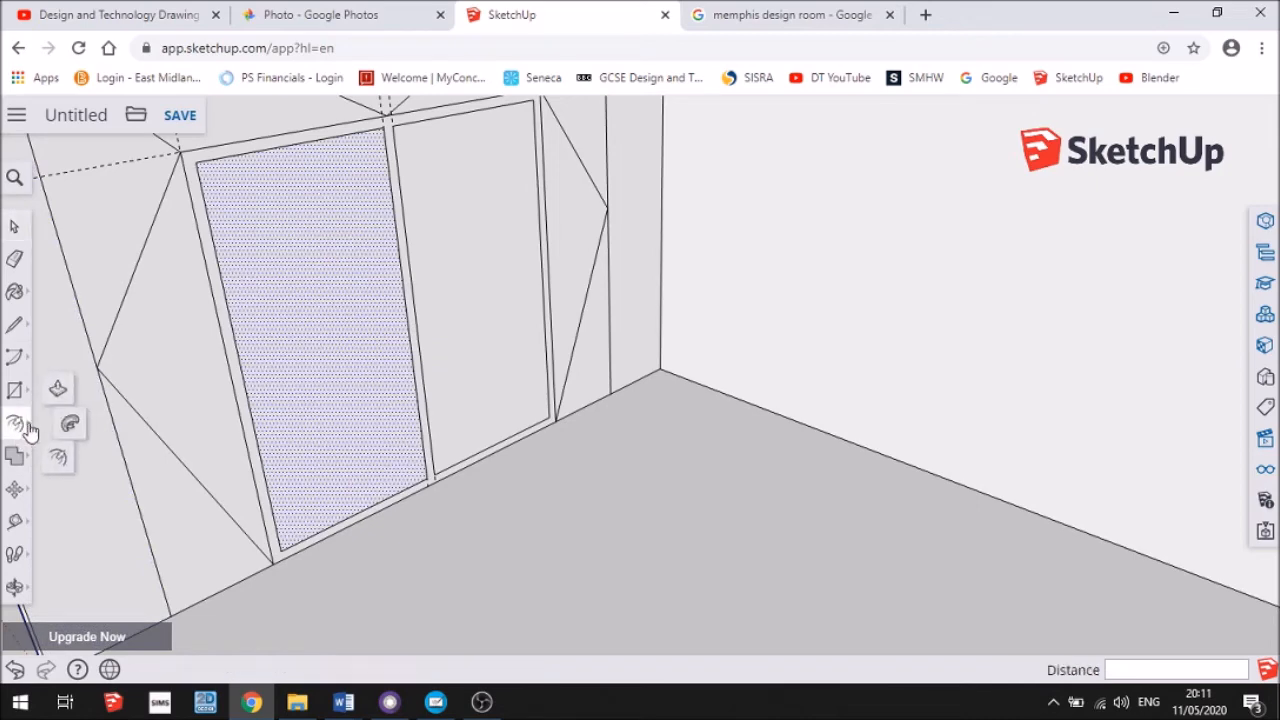
{"action": "left_click", "coordinate": [60, 390]}
{"action": "scroll", "coordinate": [320, 314], "scroll_direction": "down", "scroll_amount": 5}
{"action": "left_click", "coordinate": [318, 312]}
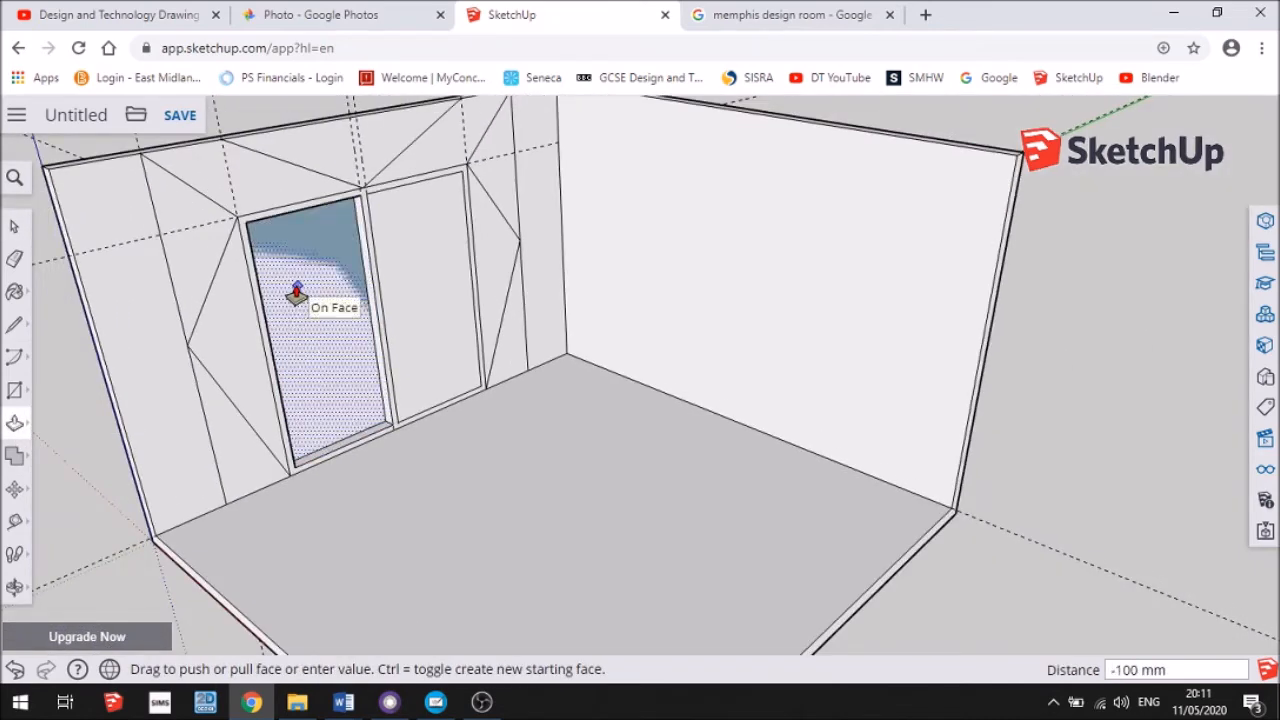
{"action": "left_click", "coordinate": [107, 408]}
Push the frame's right panel back 100 mm through the wall to cut the second opening
{"action": "left_click", "coordinate": [437, 346]}
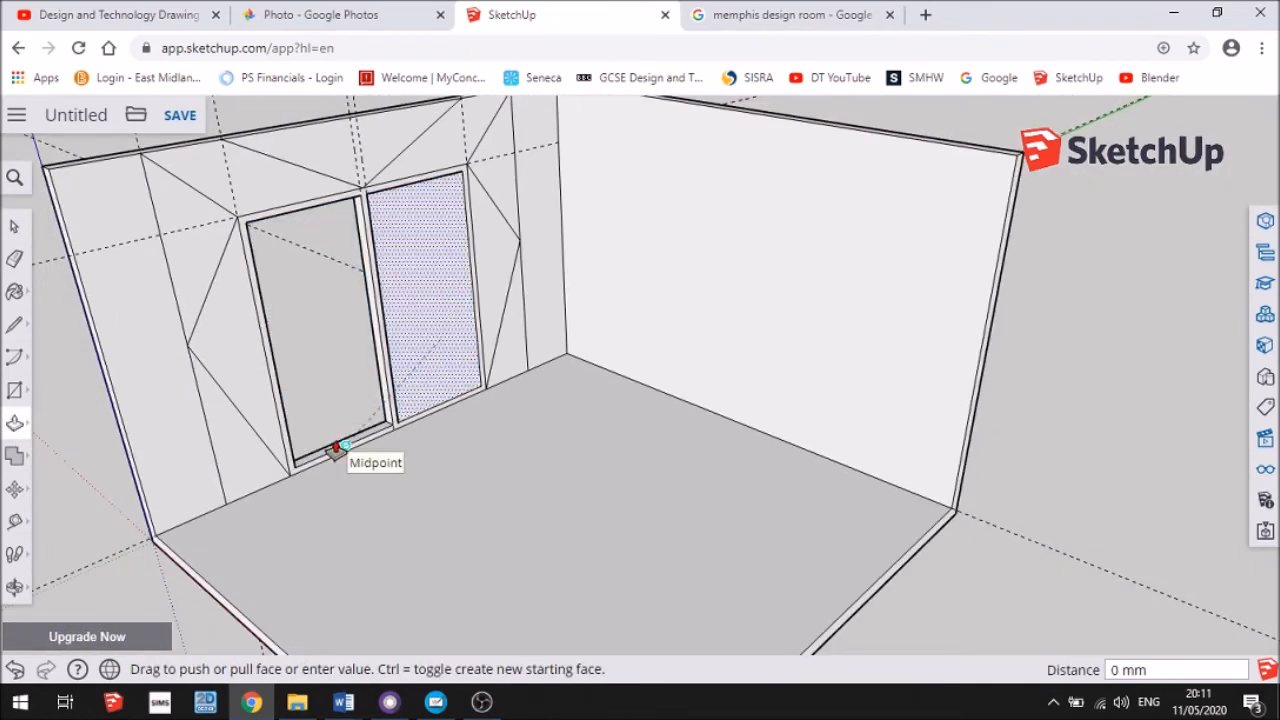
{"action": "left_click", "coordinate": [334, 449]}
{"action": "mouse_move", "coordinate": [325, 383]}
{"action": "middle_mouse_down"}
{"action": "mouse_move", "coordinate": [271, 337]}
{"action": "mouse_move", "coordinate": [326, 374]}
{"action": "mouse_move", "coordinate": [349, 354]}
{"action": "middle_mouse_up"}
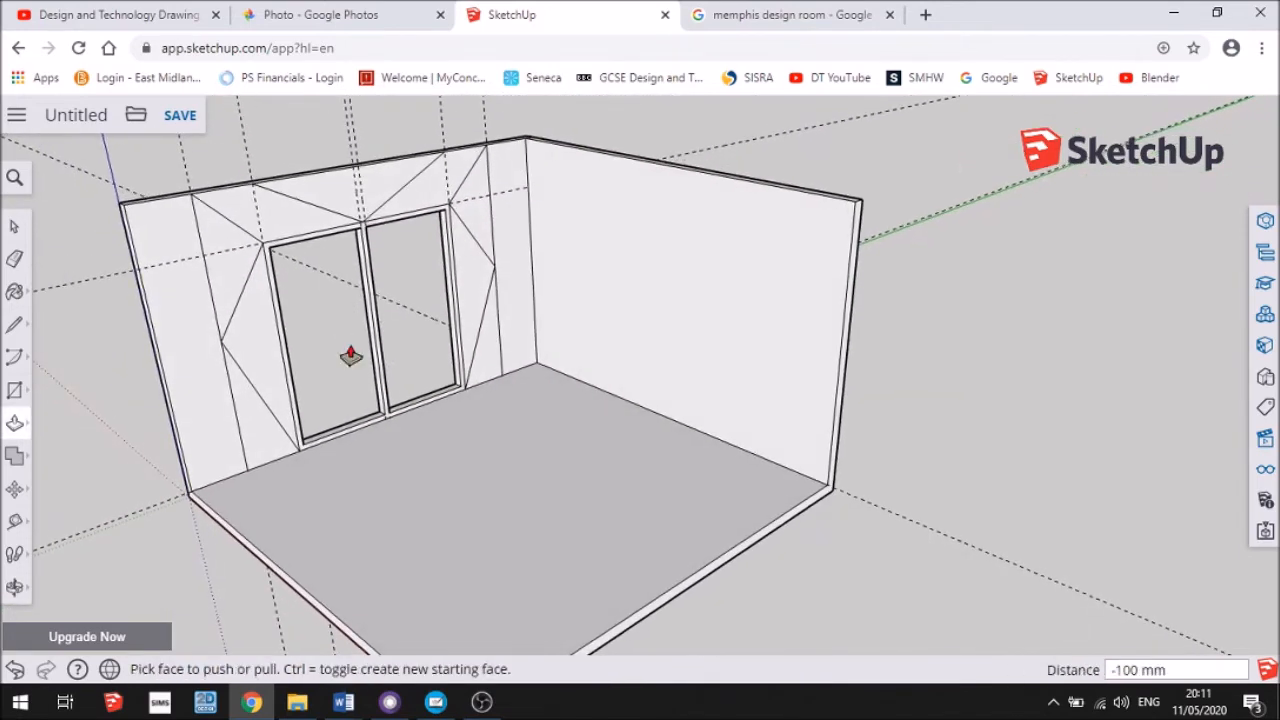
Paint the plain wall with the black-and-white checkered pattern and the triangles flanking the frame with Diamond Box
{"action": "left_click", "coordinate": [14, 294]}
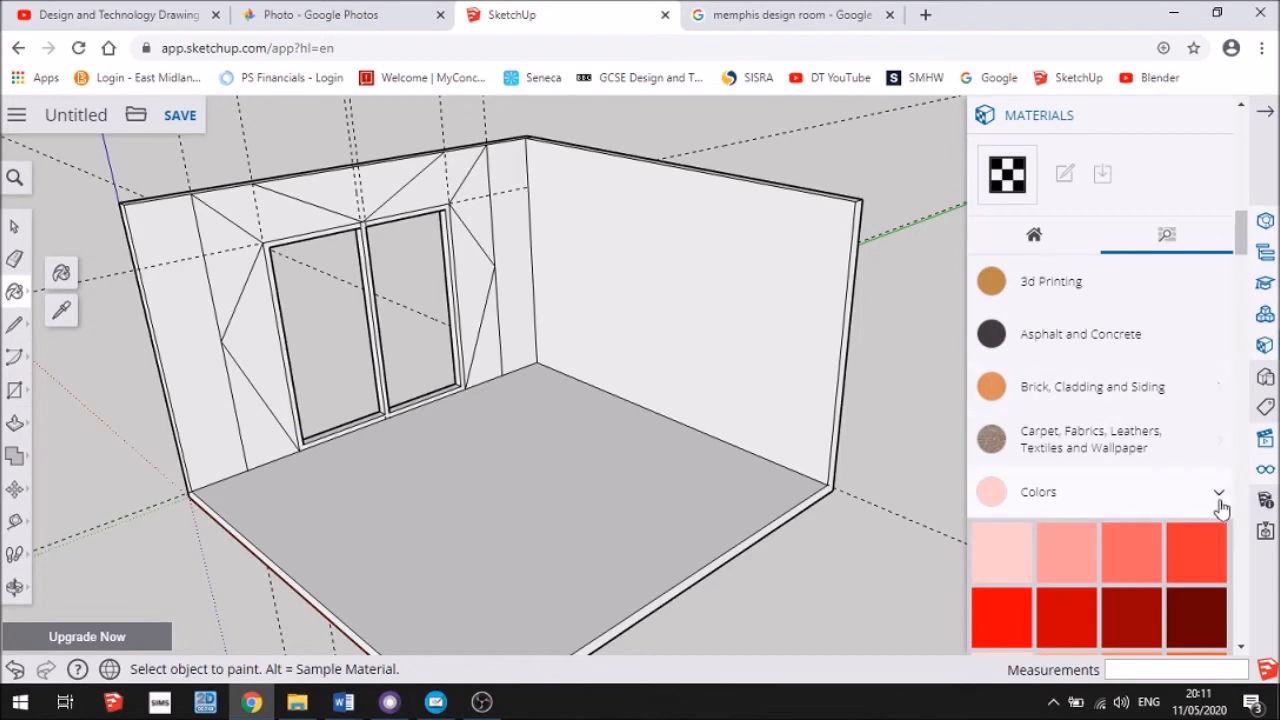
{"action": "left_click", "coordinate": [1222, 497]}
{"action": "scroll", "coordinate": [1223, 500], "scroll_direction": "down", "scroll_amount": 8}
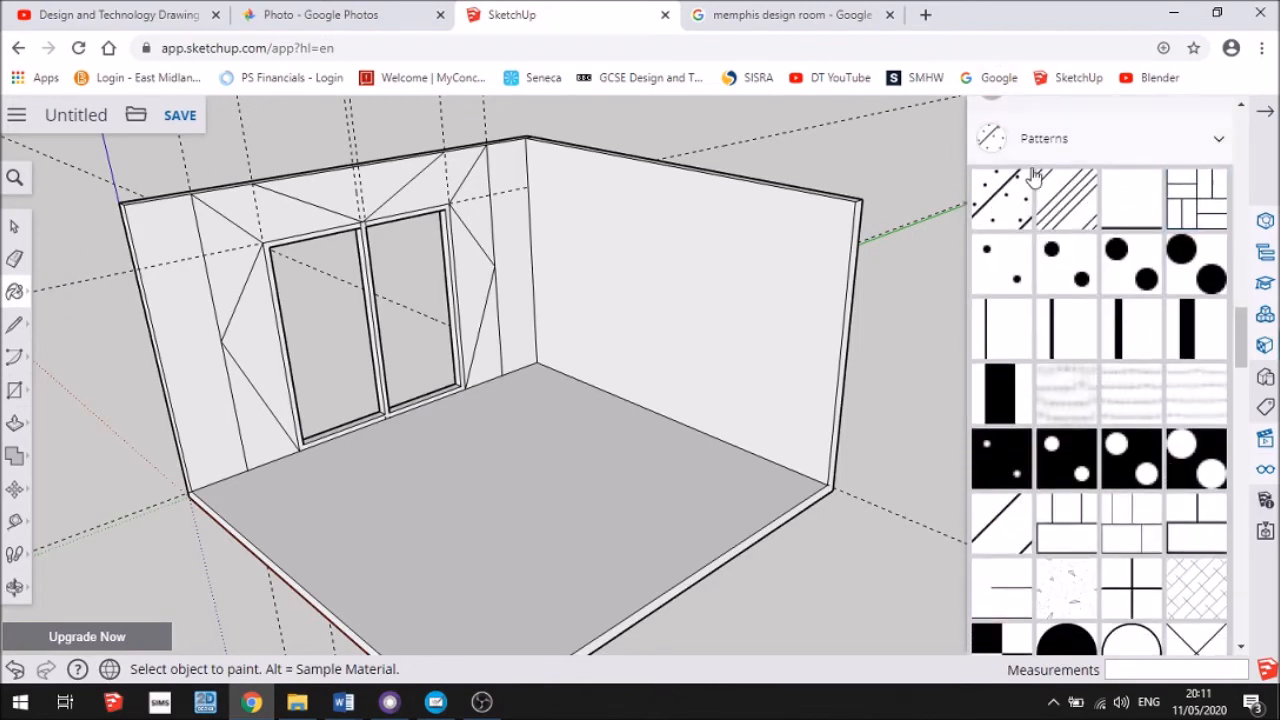
{"action": "left_click", "coordinate": [976, 385]}
{"action": "left_click", "coordinate": [766, 279]}
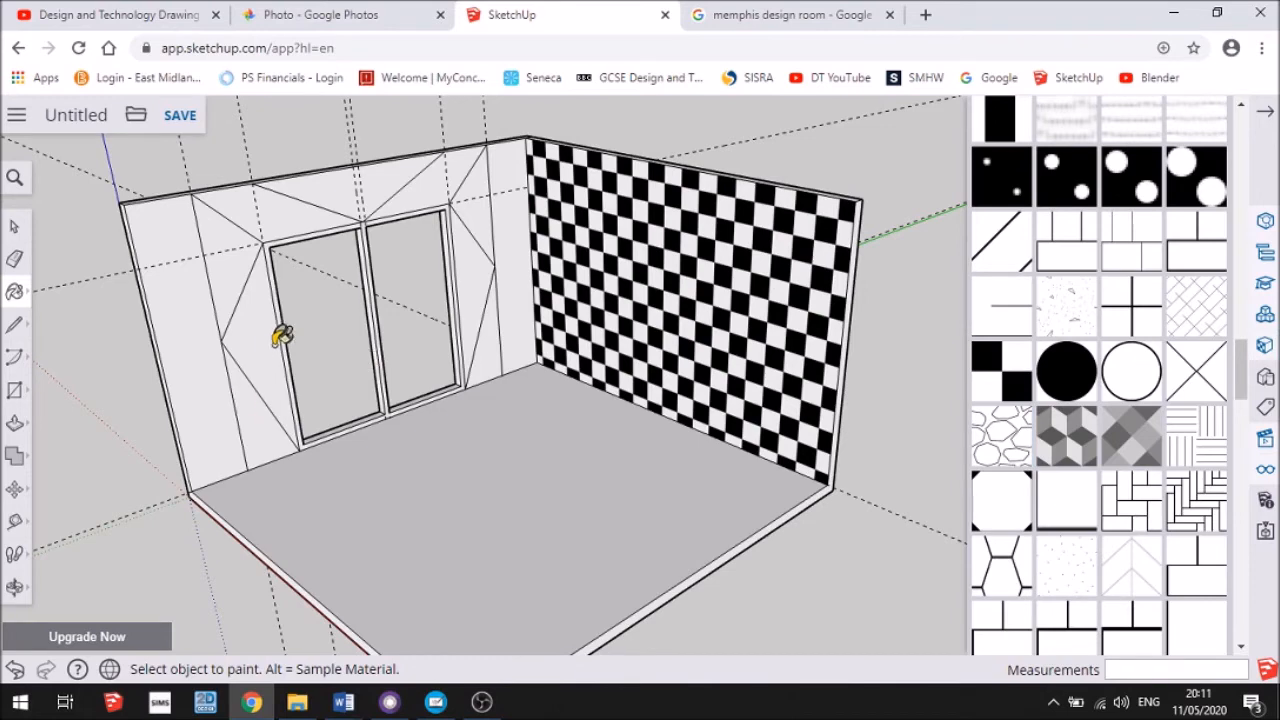
{"action": "left_click", "coordinate": [476, 266]}
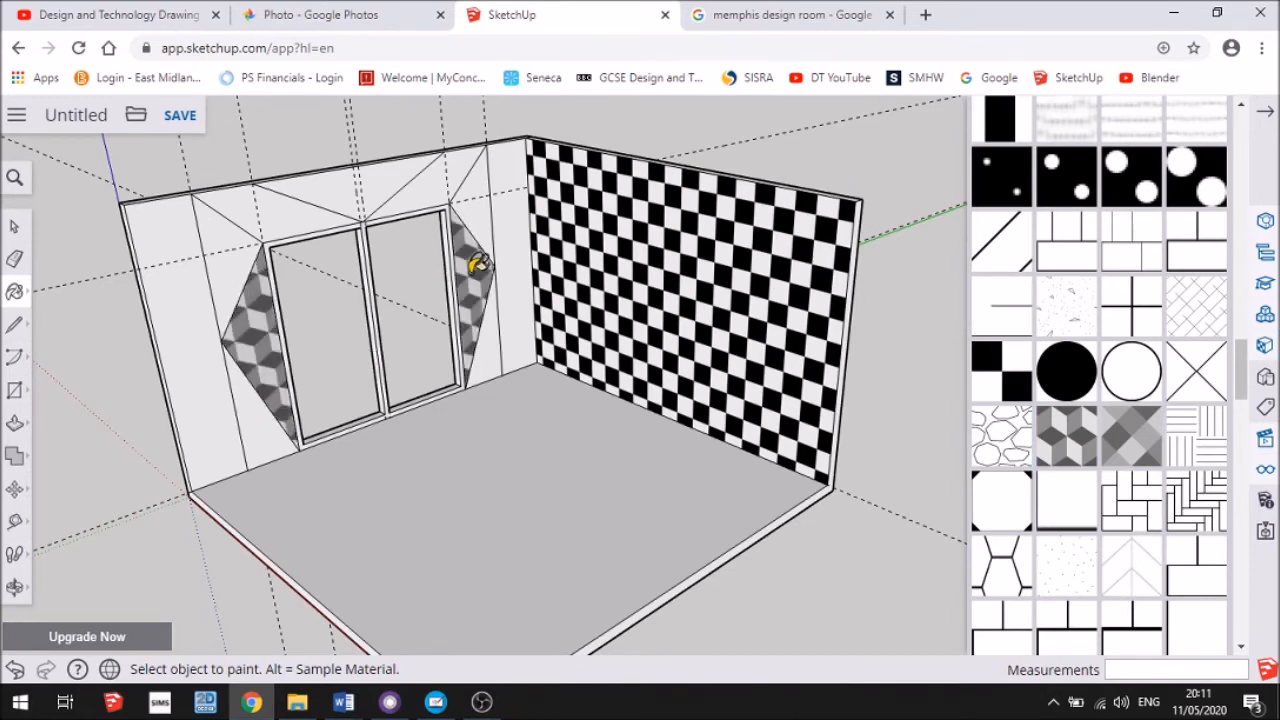
Paint the central triangle above the frame bright red
{"action": "scroll", "coordinate": [1214, 428], "scroll_direction": "up", "scroll_amount": 10}
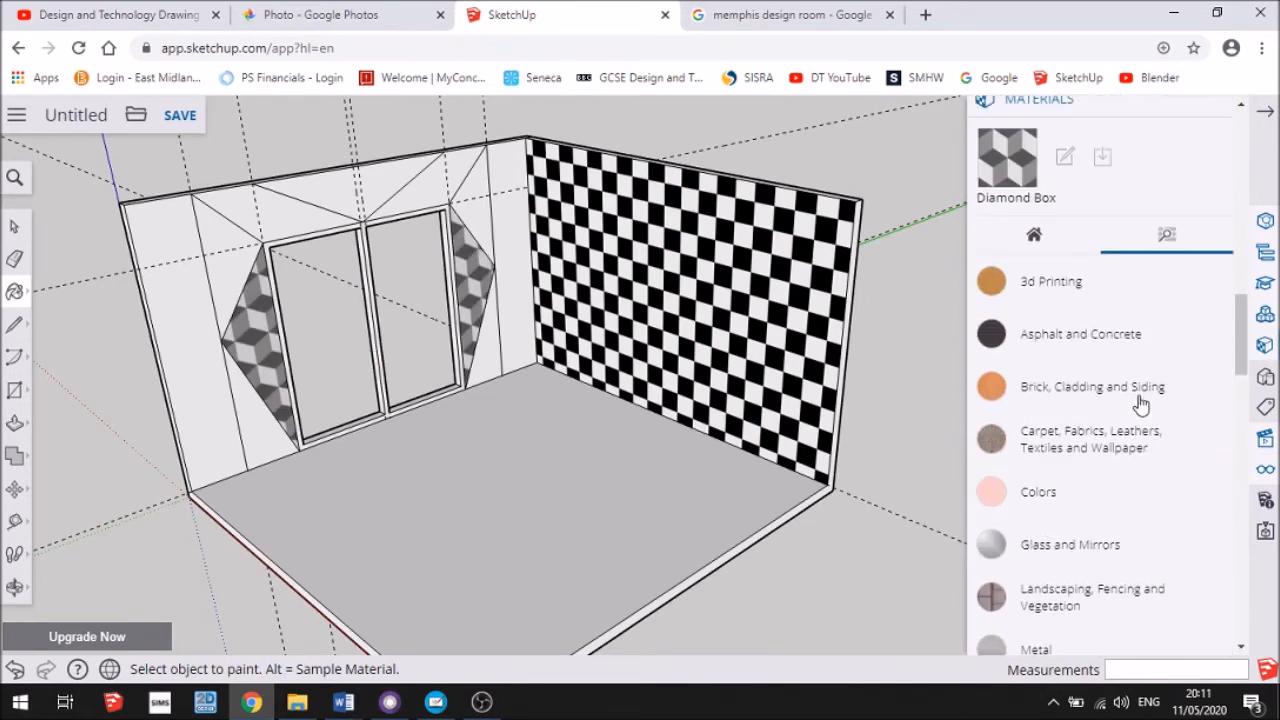
{"action": "left_click", "coordinate": [1040, 494]}
{"action": "left_click", "coordinate": [1020, 443]}
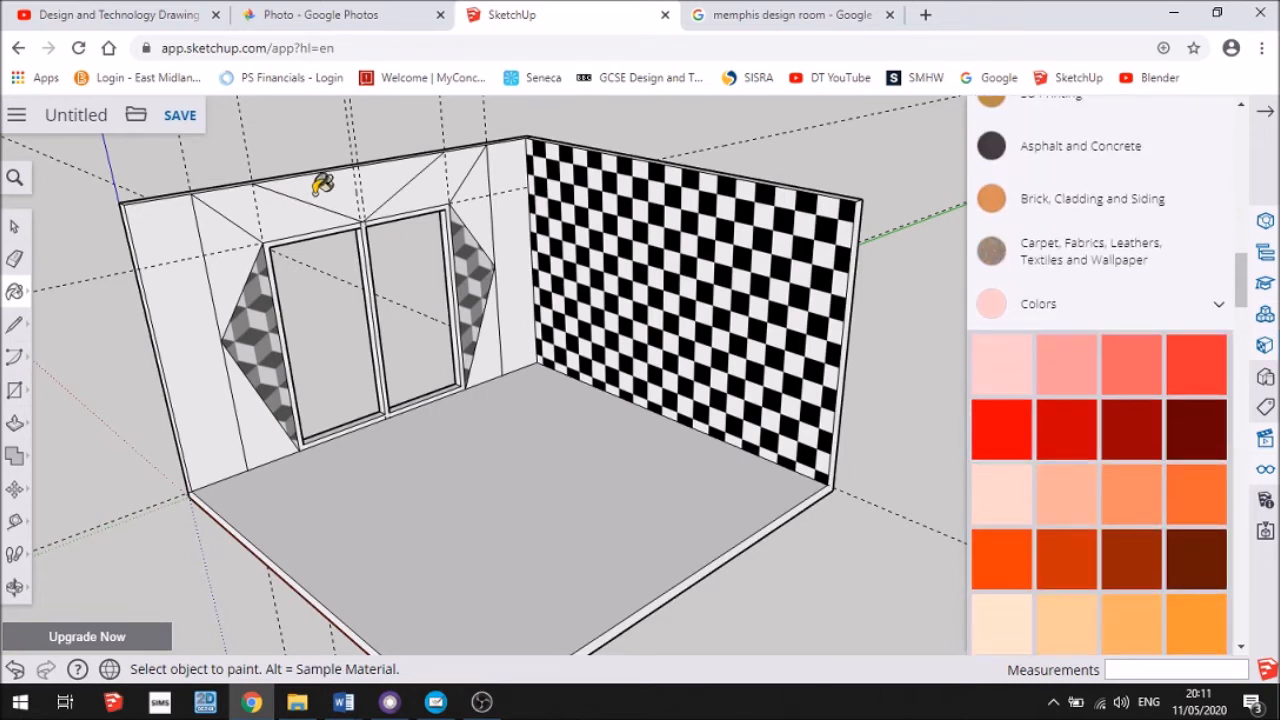
{"action": "left_click", "coordinate": [330, 178]}
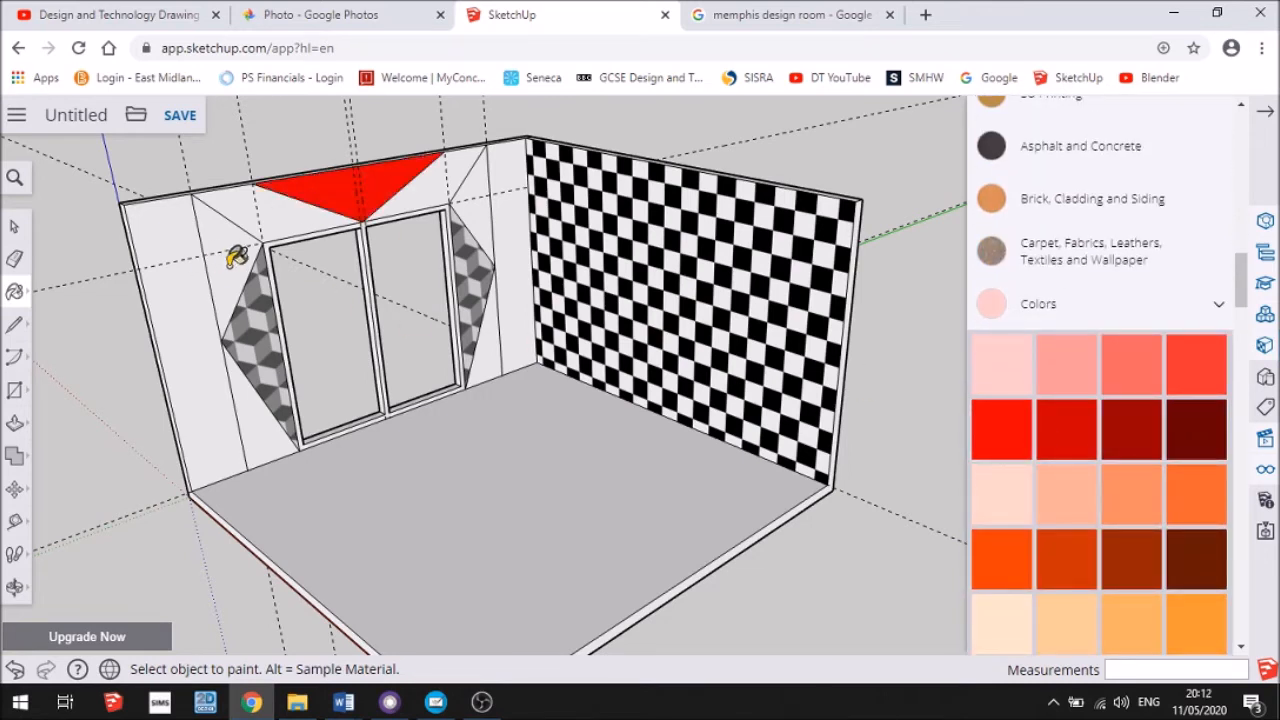
Paint the triangles off the frame's two outer upper corners amber orange
{"action": "scroll", "coordinate": [1130, 530], "scroll_direction": "down", "scroll_amount": 10}
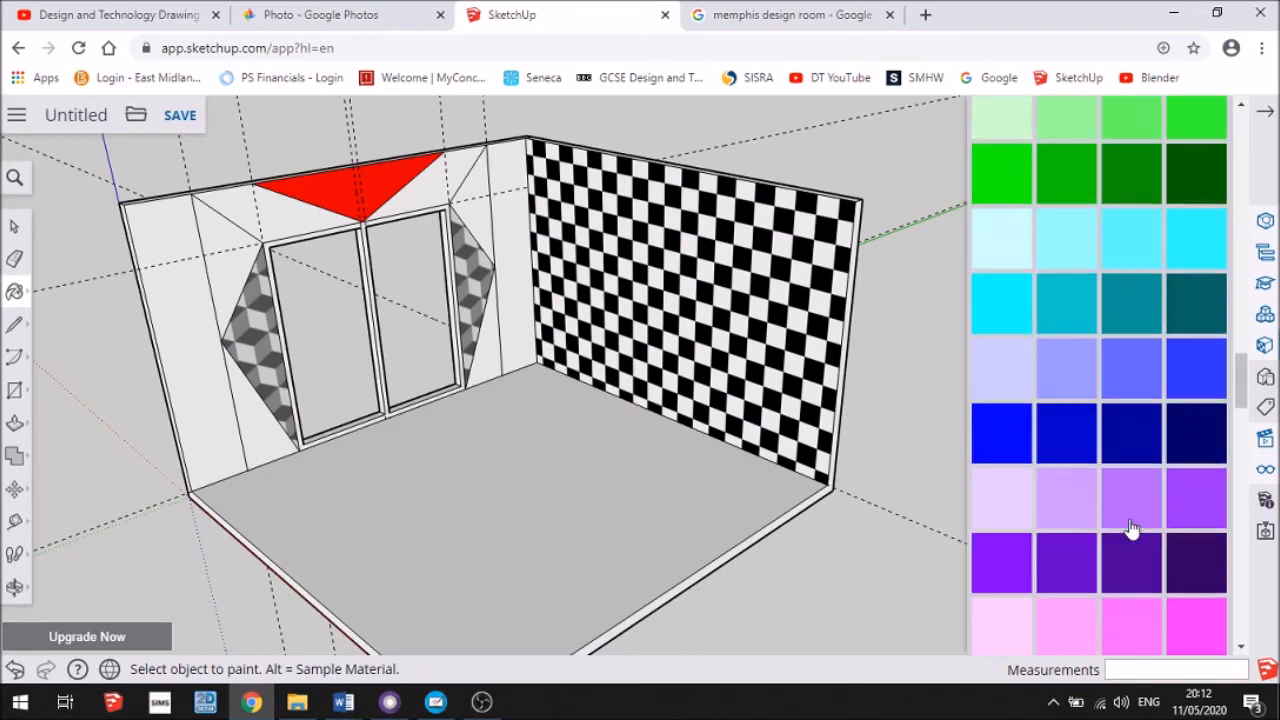
{"action": "scroll", "coordinate": [1130, 530], "scroll_direction": "up", "scroll_amount": 9}
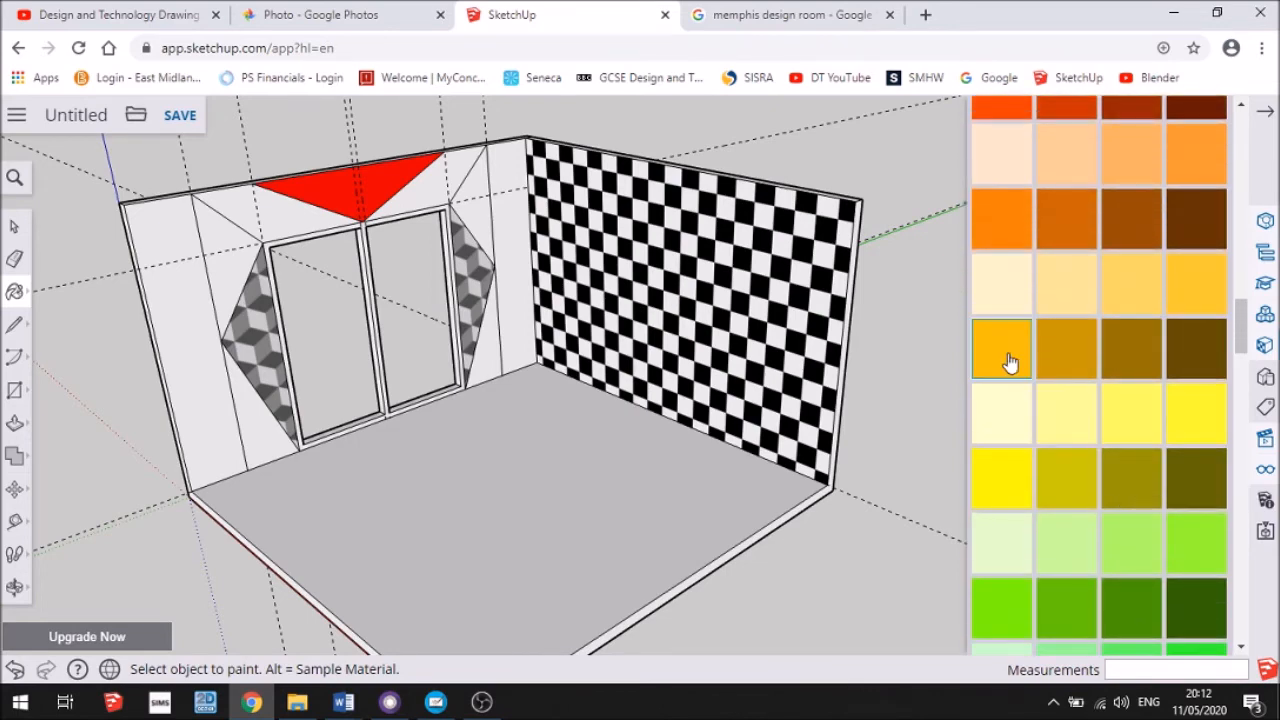
{"action": "left_click", "coordinate": [216, 244]}
{"action": "left_click", "coordinate": [484, 176]}
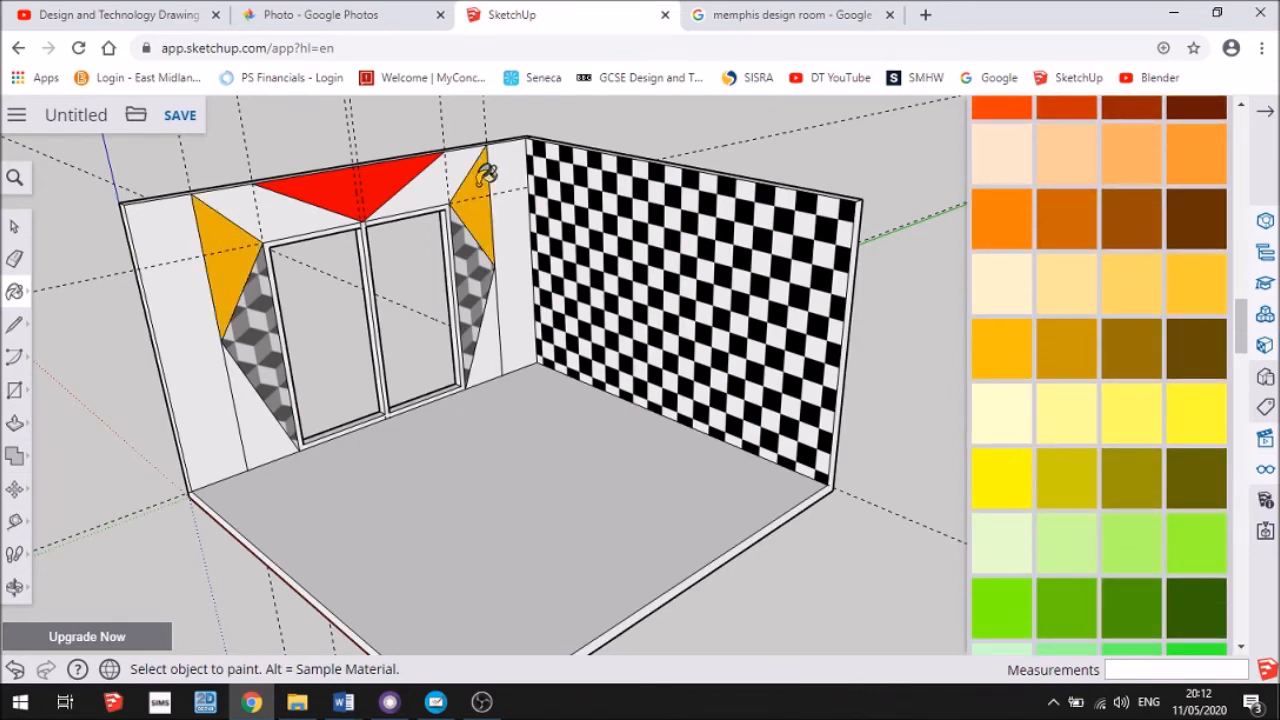
Paint the remaining triangles above the frame and beside its lower corners bright yellow
{"action": "left_click", "coordinate": [999, 482]}
{"action": "left_click", "coordinate": [428, 182]}
{"action": "left_click", "coordinate": [290, 206]}
{"action": "left_click", "coordinate": [268, 430]}
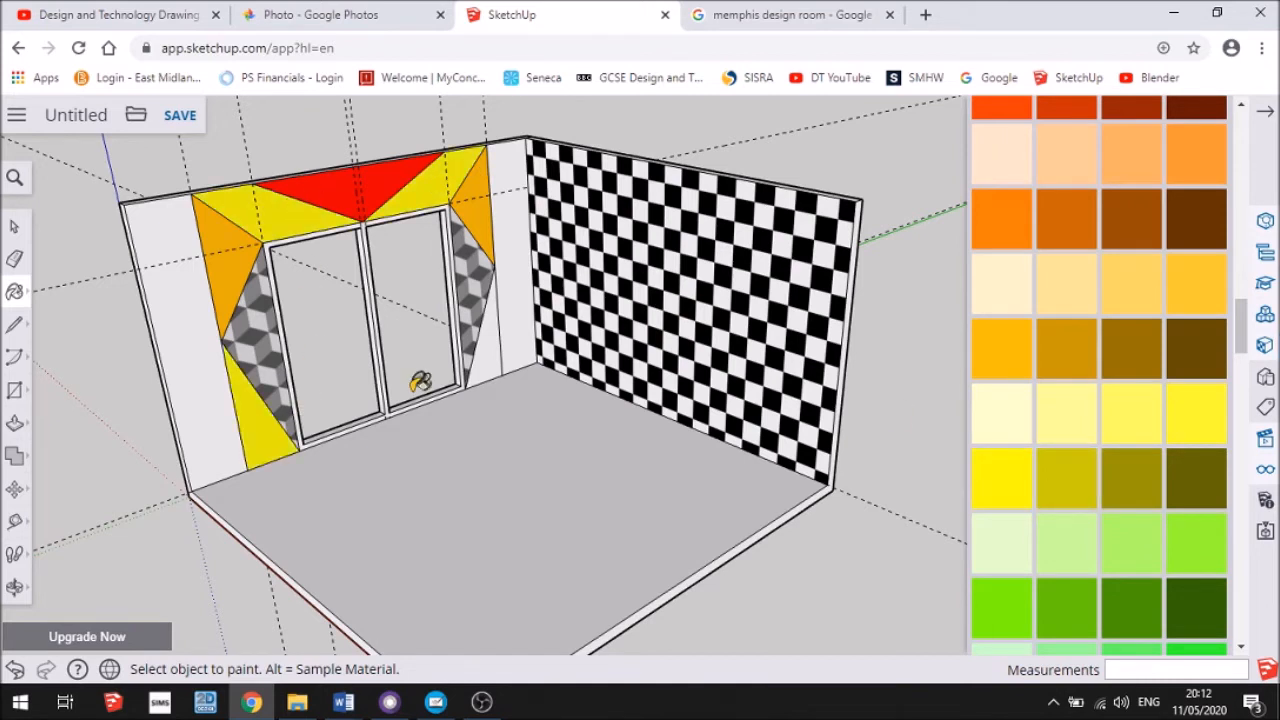
{"action": "left_click", "coordinate": [500, 352]}
Paint the full-height strips at both ends of the patterned wall green with Color F06
{"action": "left_click", "coordinate": [1069, 489]}
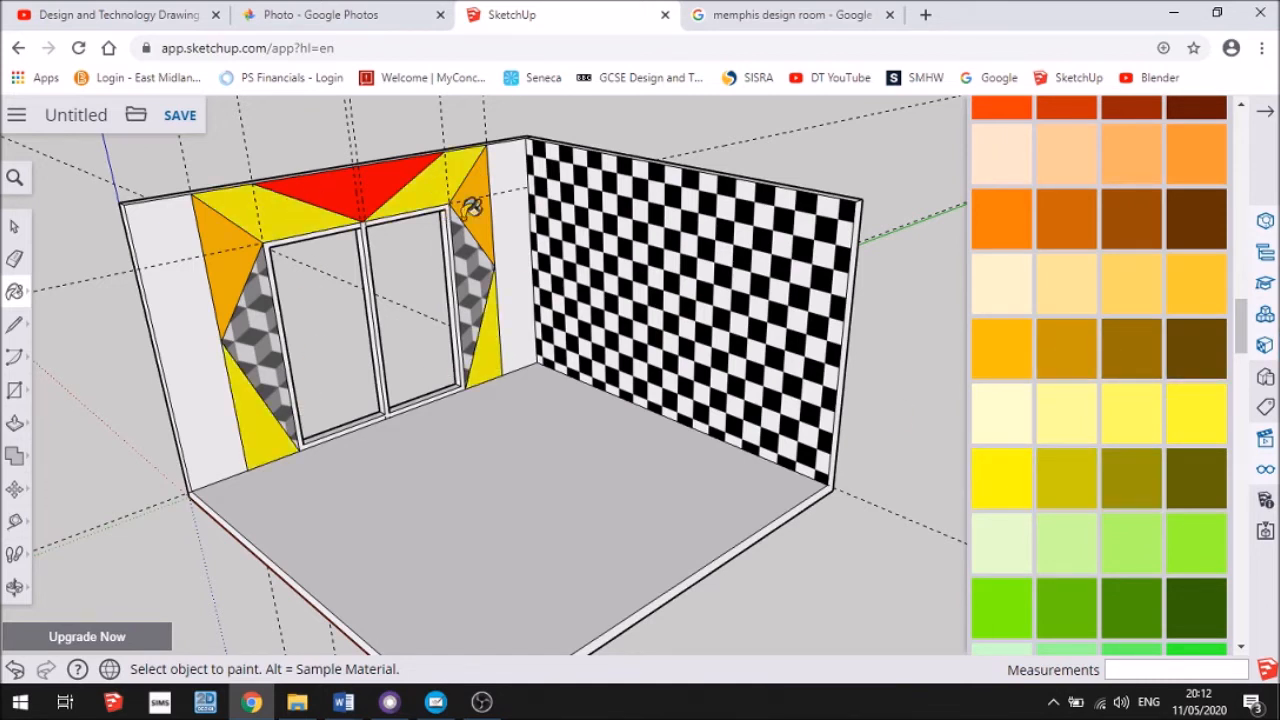
{"action": "left_click", "coordinate": [512, 210]}
{"action": "left_click", "coordinate": [1131, 545]}
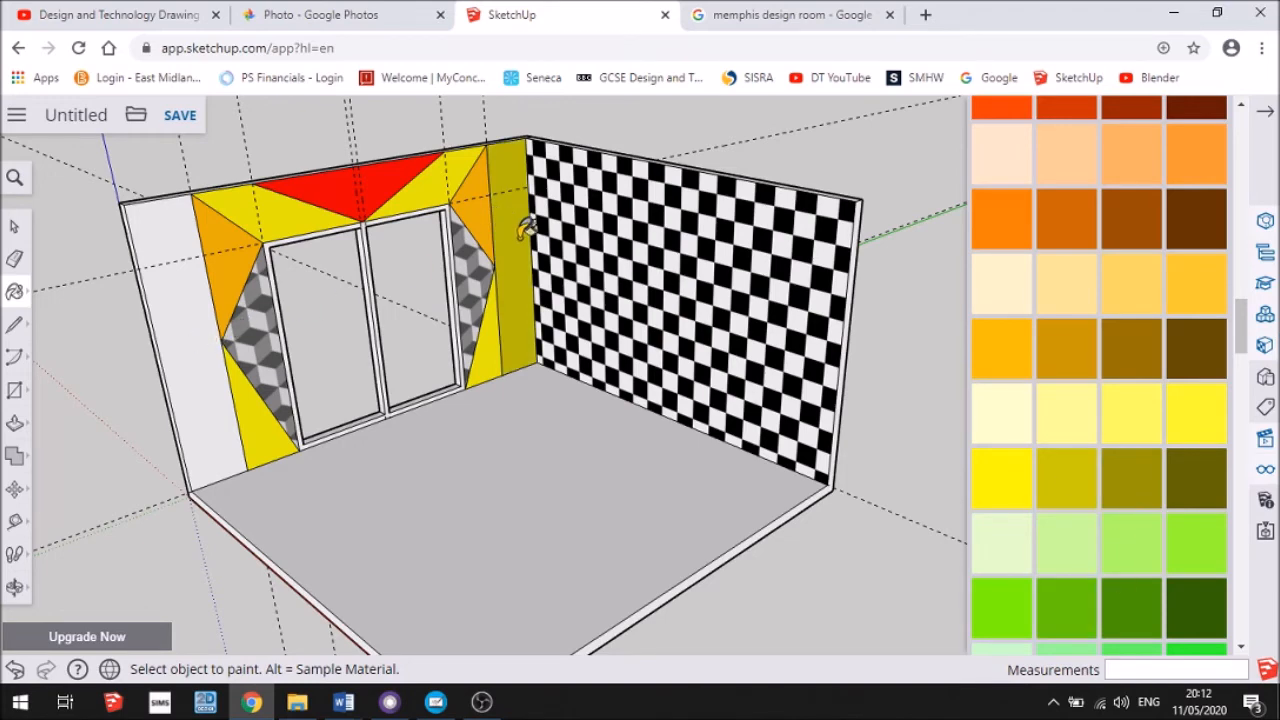
{"action": "left_click", "coordinate": [524, 226]}
{"action": "left_click", "coordinate": [205, 340]}
Turn on shadows and set the time to 2:28 PM and the date to 09/09
{"action": "scroll", "coordinate": [420, 372], "scroll_direction": "down", "scroll_amount": 2}
{"action": "middle_click_drag", "start_coordinate": [418, 372], "coordinate": [450, 350]}
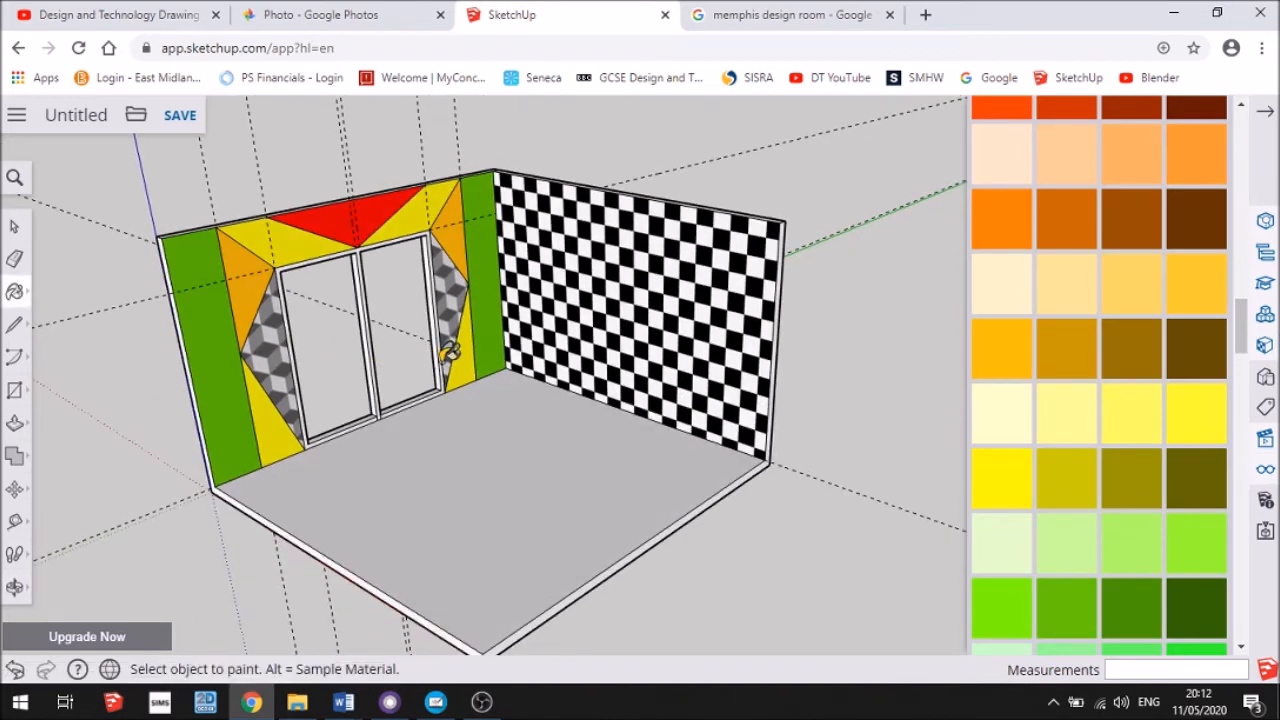
{"action": "left_click", "coordinate": [1265, 114]}
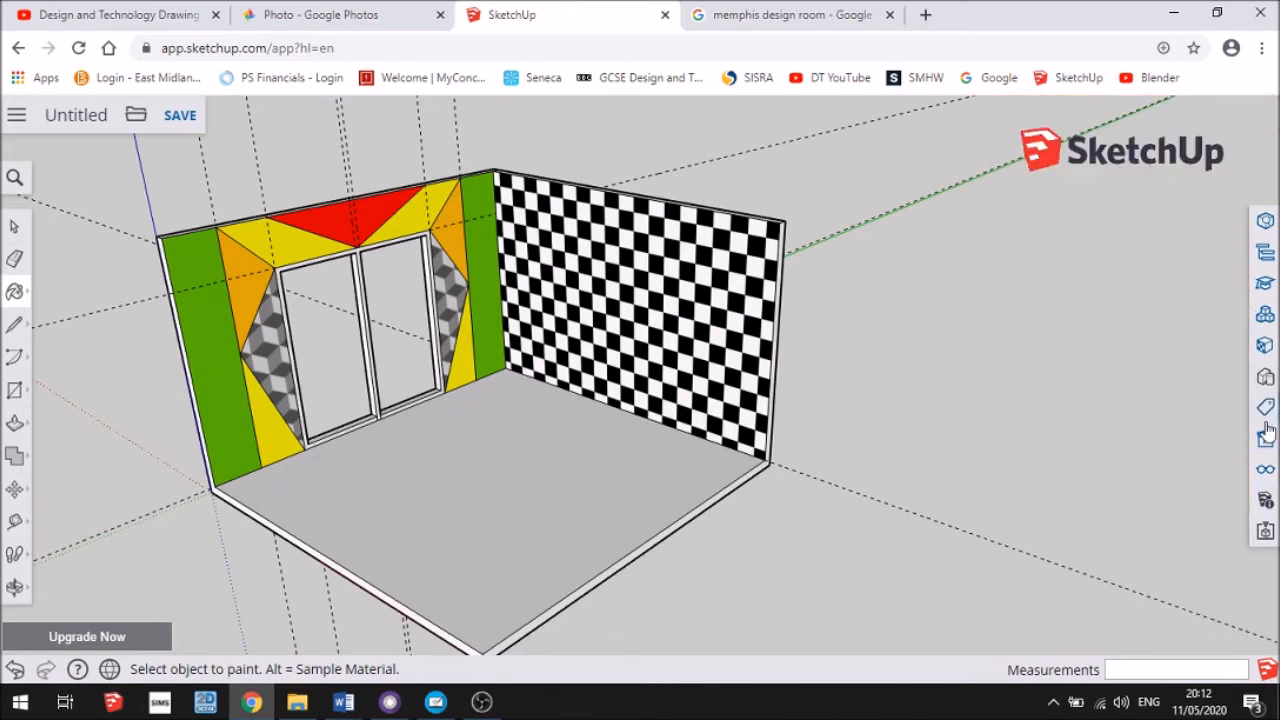
{"action": "left_click", "coordinate": [1265, 471]}
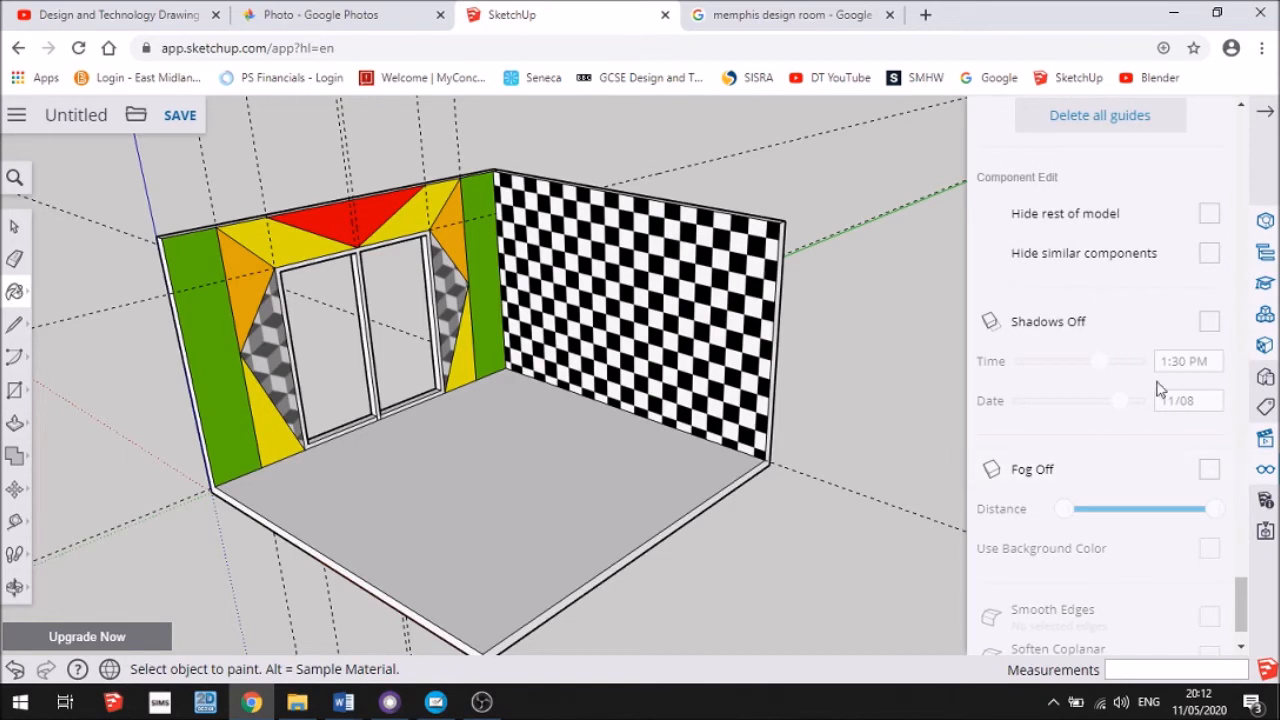
{"action": "left_click", "coordinate": [1209, 321]}
{"action": "left_click_drag", "start_coordinate": [1100, 362], "coordinate": [1110, 363]}
{"action": "mouse_move", "coordinate": [1122, 411]}
{"action": "left_mouse_down"}
{"action": "mouse_move", "coordinate": [1066, 406]}
{"action": "mouse_move", "coordinate": [1106, 405]}
{"action": "left_mouse_up"}
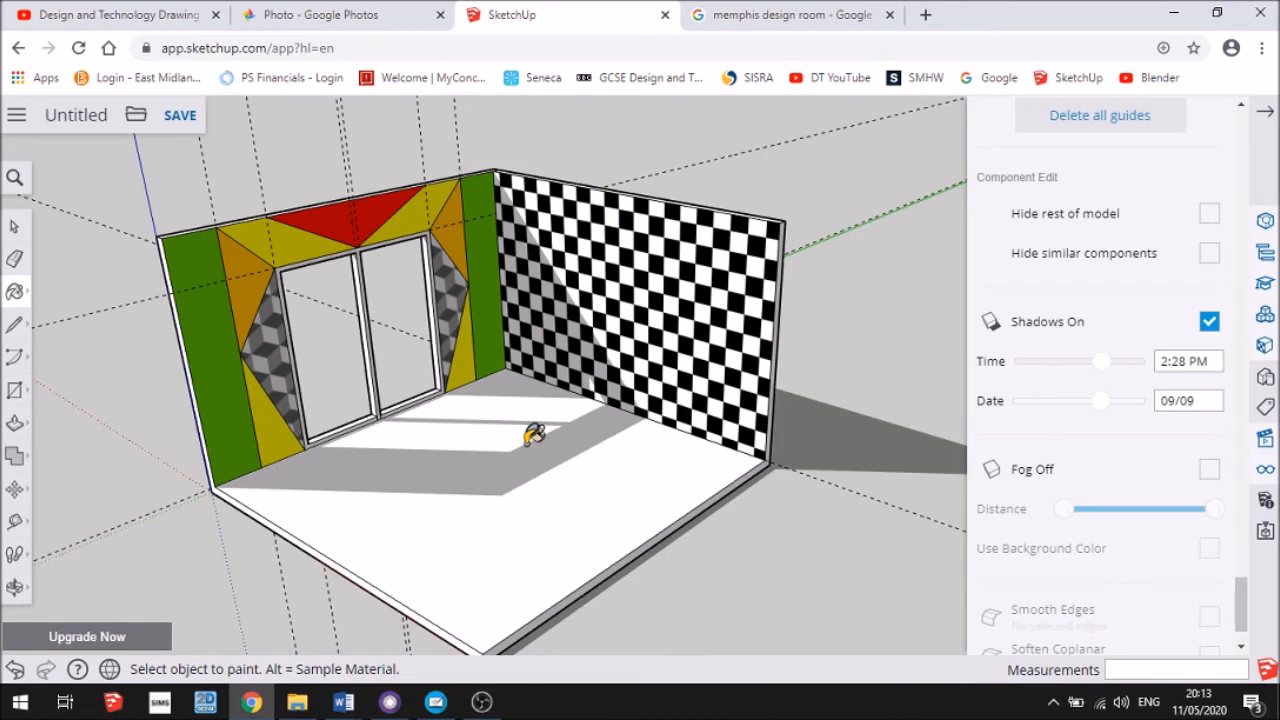
Paint the floor with the light wood strip material from the Wood collection
{"action": "left_click", "coordinate": [14, 290]}
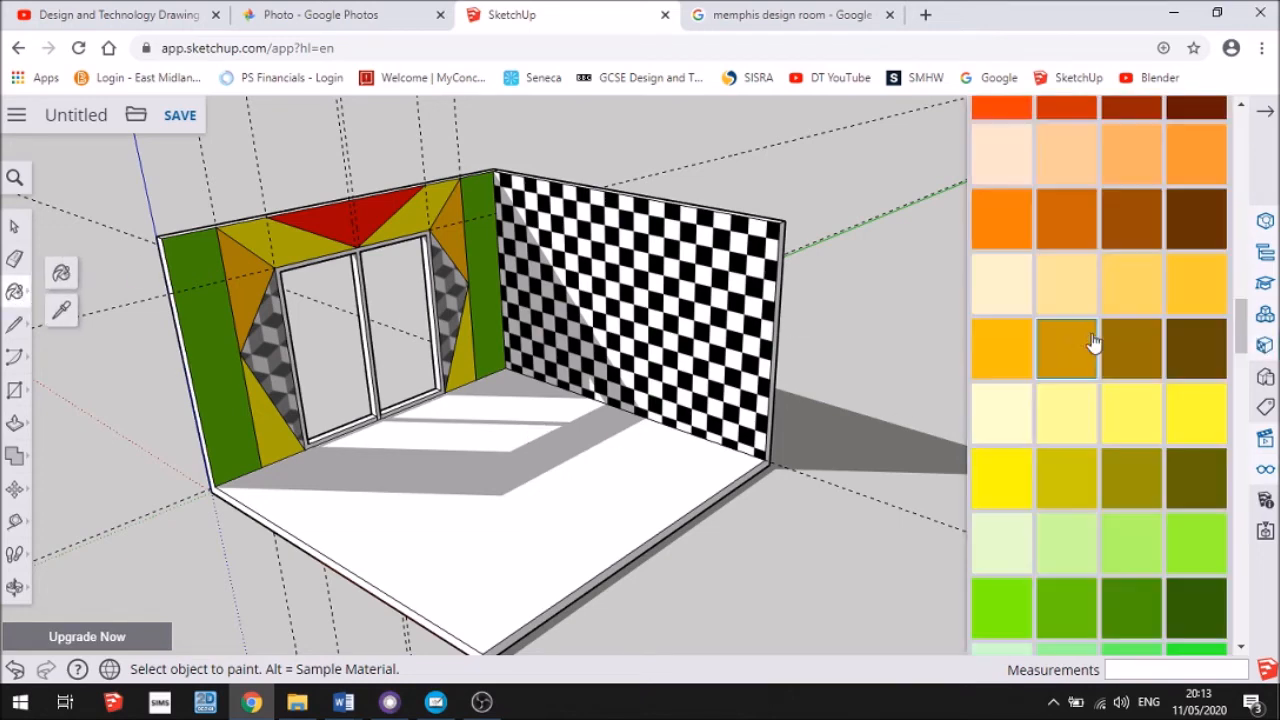
{"action": "scroll", "coordinate": [1129, 446], "scroll_direction": "down", "scroll_amount": 1}
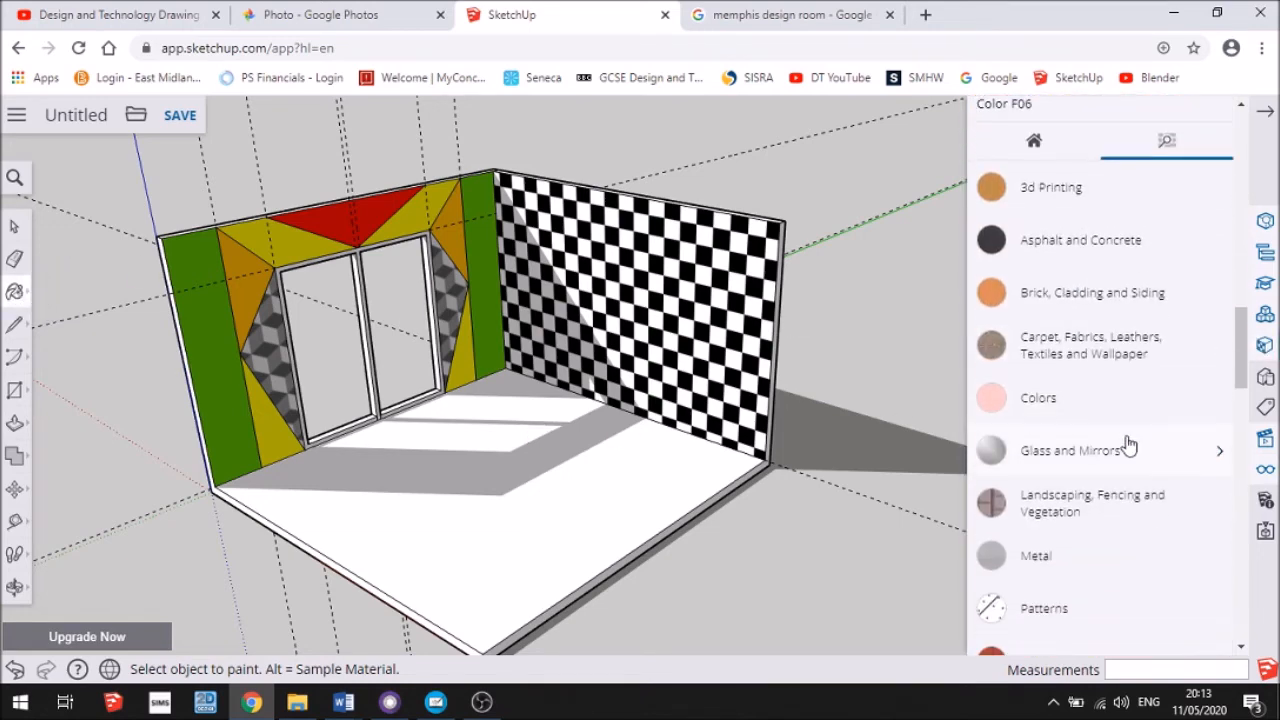
{"action": "scroll", "coordinate": [1094, 398], "scroll_direction": "down", "scroll_amount": 7}
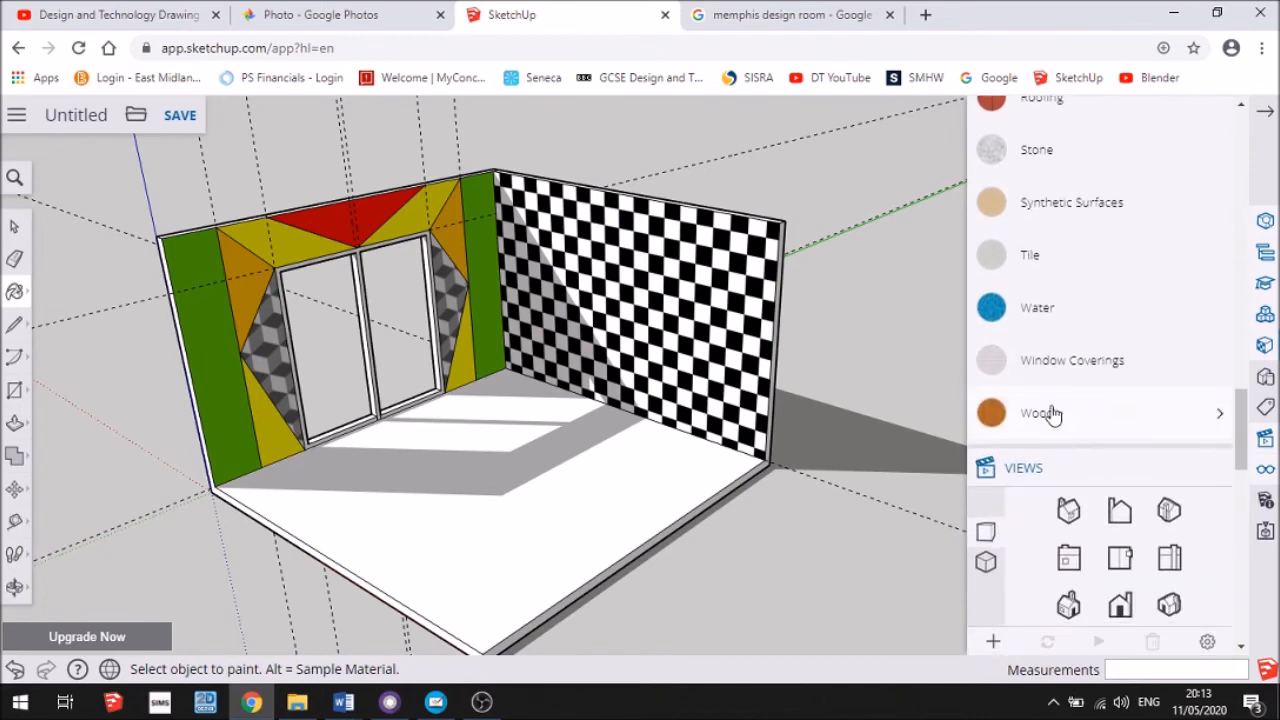
{"action": "left_click", "coordinate": [1100, 410]}
{"action": "left_click", "coordinate": [1016, 266]}
{"action": "left_click", "coordinate": [580, 540]}
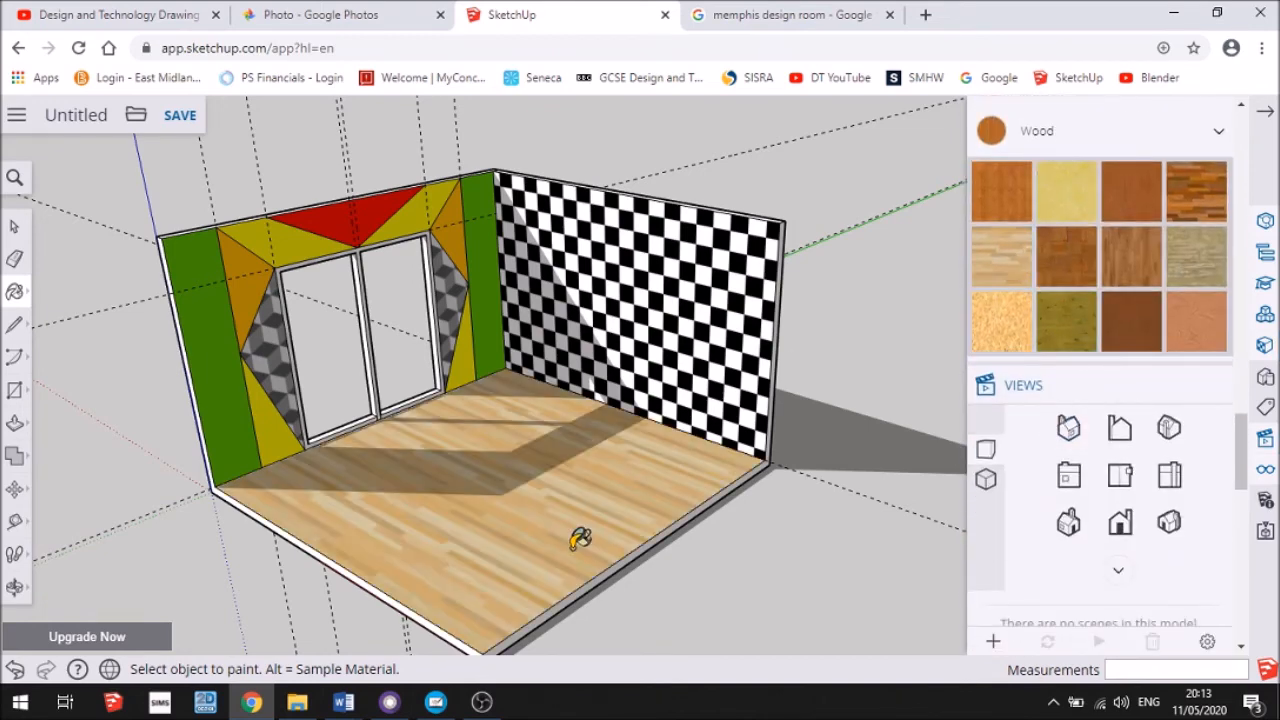
Draw a rectangle corner to corner across the left opening on the wall's outer face
{"action": "middle_click_drag", "start_coordinate": [394, 375], "coordinate": [440, 512]}
{"action": "scroll", "coordinate": [430, 430], "scroll_direction": "up", "scroll_amount": 3}
{"action": "middle_click_drag", "start_coordinate": [423, 357], "coordinate": [386, 337]}
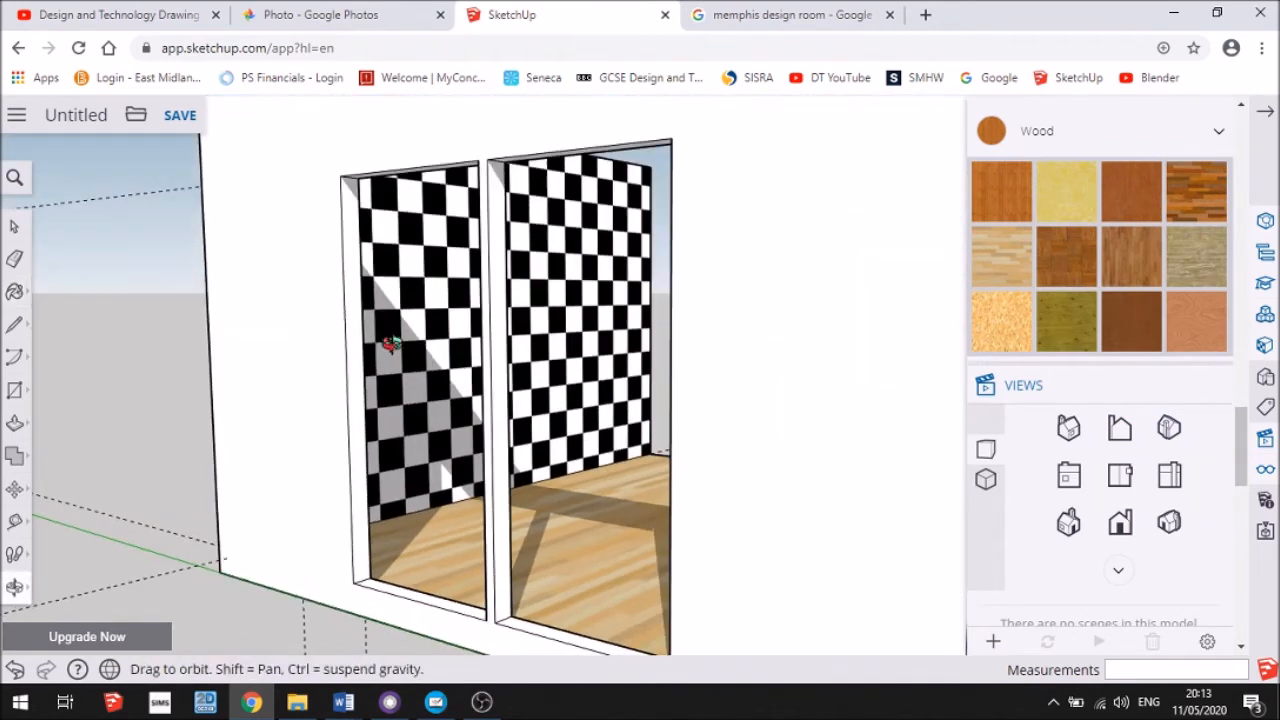
{"action": "left_click", "coordinate": [14, 390]}
{"action": "left_click", "coordinate": [341, 175]}
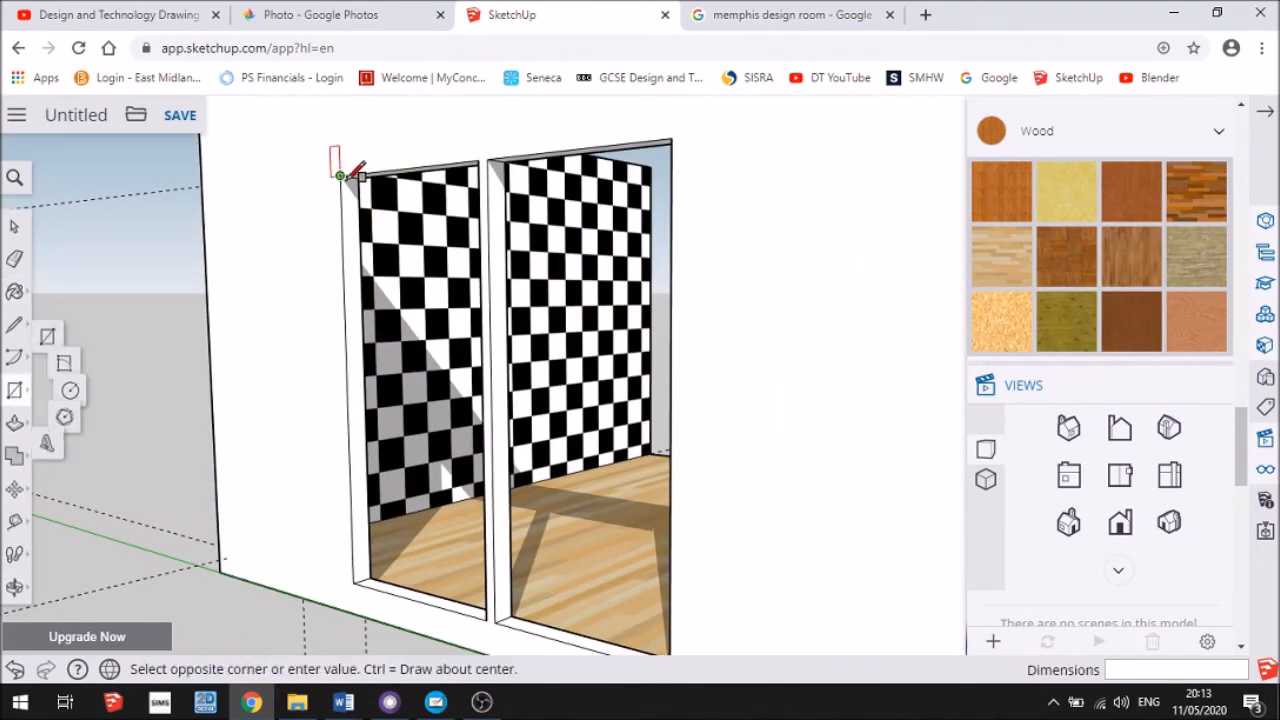
{"action": "left_click", "coordinate": [490, 619]}
Try to draw a 1900 mm by 875 mm rectangle across the remaining opening on the wall's outer face
{"action": "left_click", "coordinate": [489, 158]}
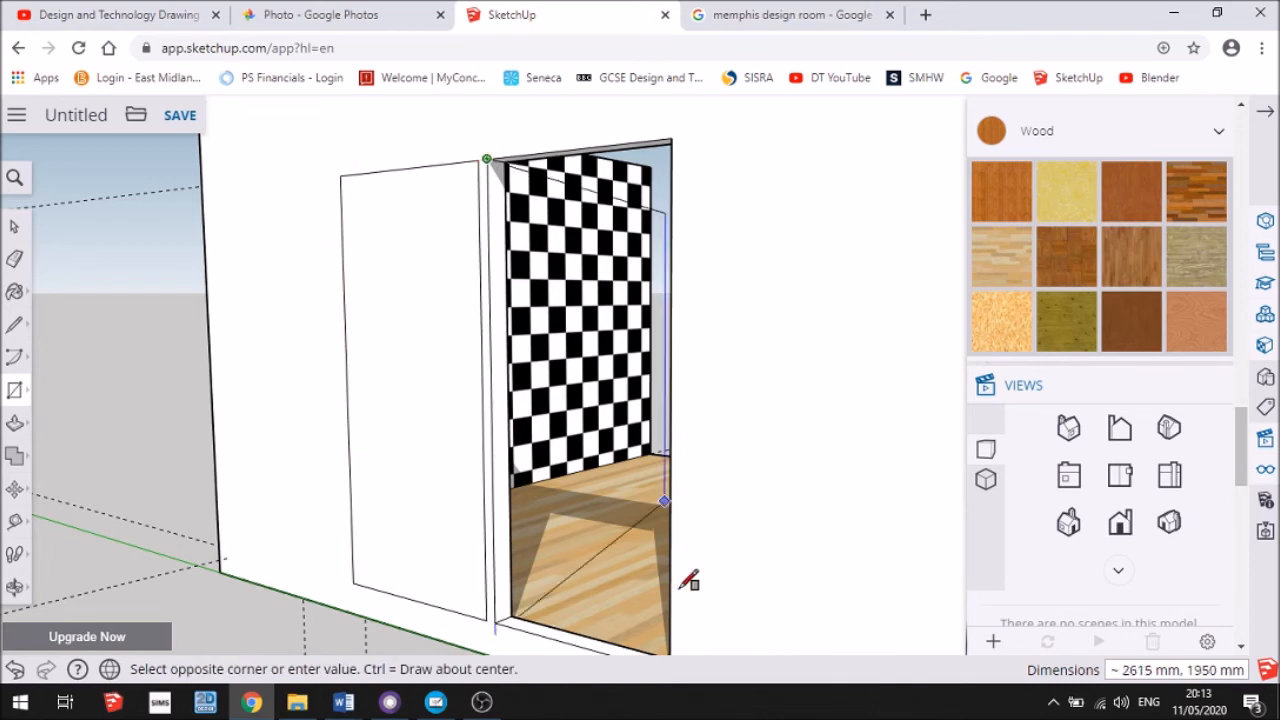
{"action": "scroll", "coordinate": [674, 634], "scroll_direction": "down", "scroll_amount": 5}
{"action": "scroll", "coordinate": [670, 640], "scroll_direction": "down", "scroll_amount": 3}
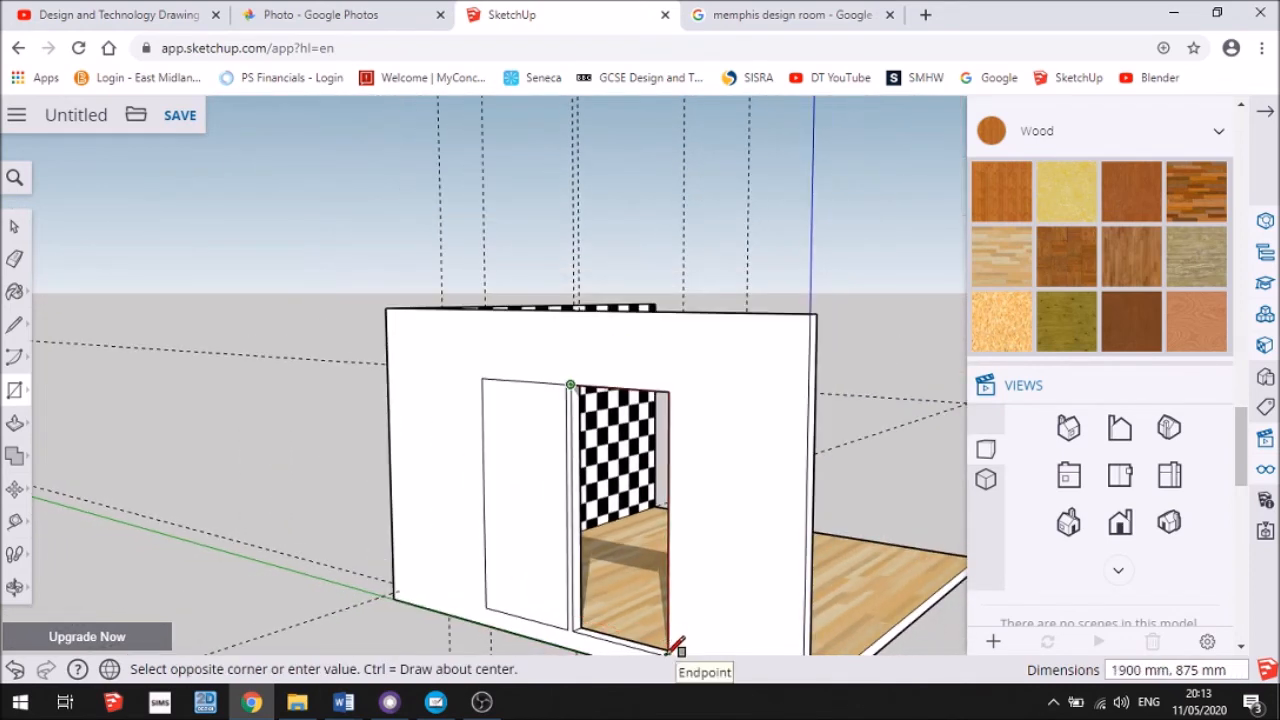
{"action": "left_click", "coordinate": [670, 645]}
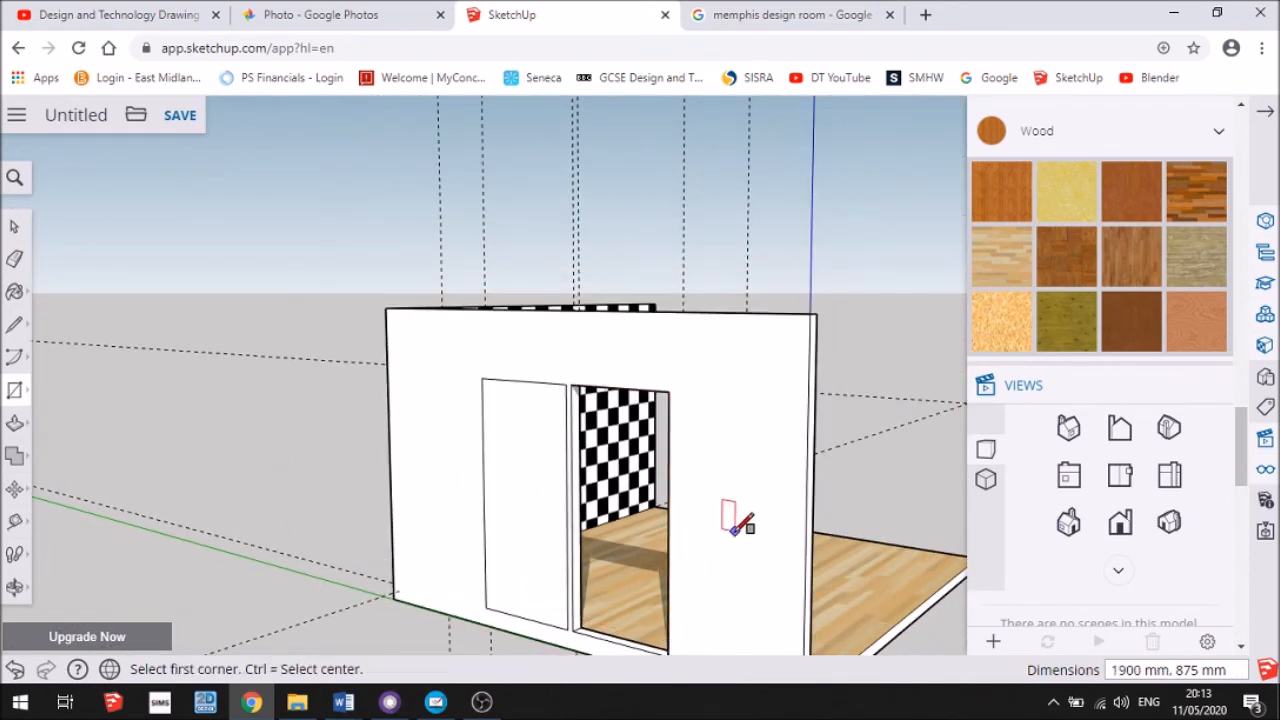
Try to close the remaining opening with a rectangle from its lower right corner to its upper left corner
{"action": "left_click", "coordinate": [14, 587]}
{"action": "left_click", "coordinate": [84, 553]}
{"action": "left_click_drag", "start_coordinate": [512, 566], "coordinate": [406, 406]}
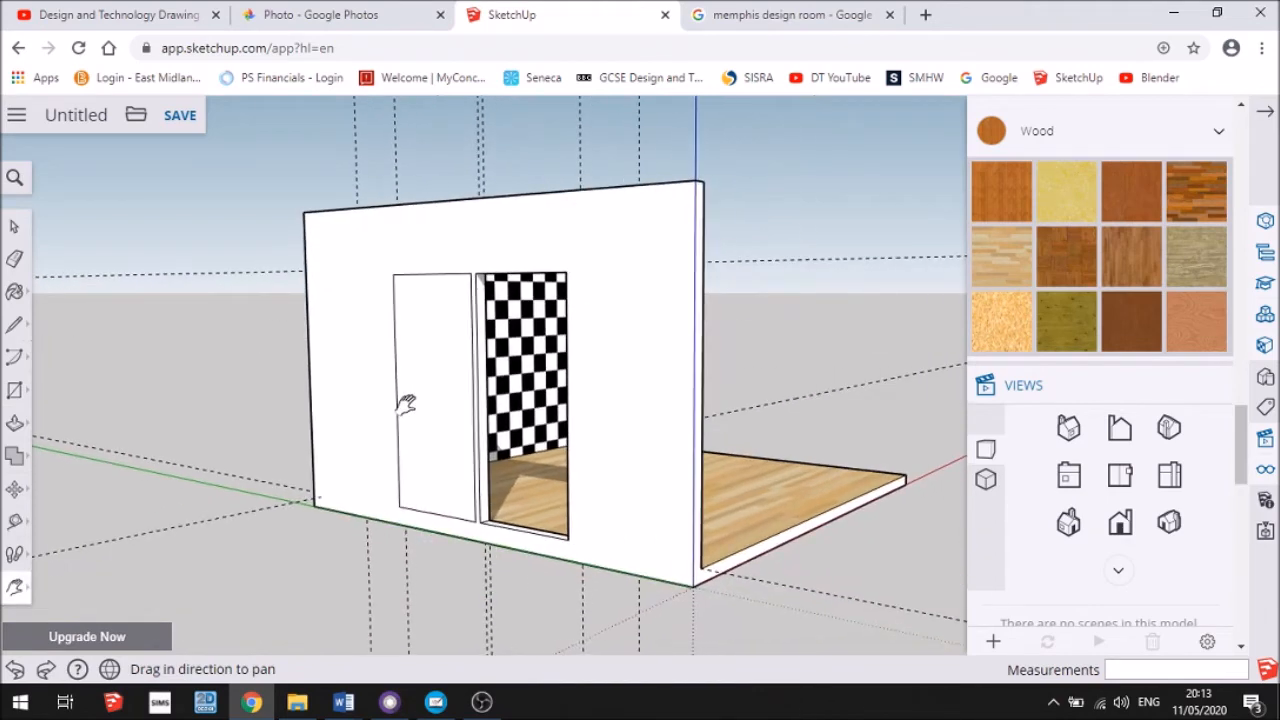
{"action": "left_click", "coordinate": [14, 390]}
{"action": "scroll", "coordinate": [570, 540], "scroll_direction": "up", "scroll_amount": 3}
{"action": "left_click", "coordinate": [570, 536]}
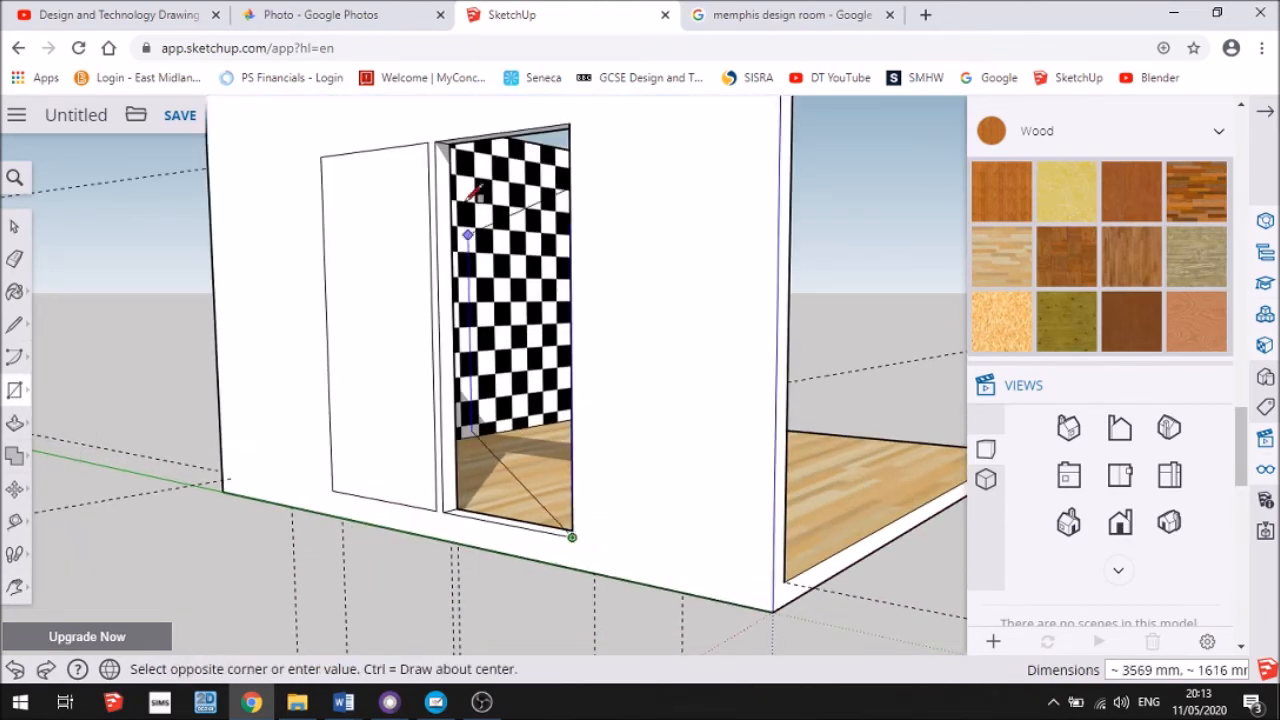
{"action": "left_click", "coordinate": [446, 136]}
{"action": "scroll", "coordinate": [446, 136], "scroll_direction": "up", "scroll_amount": 2}
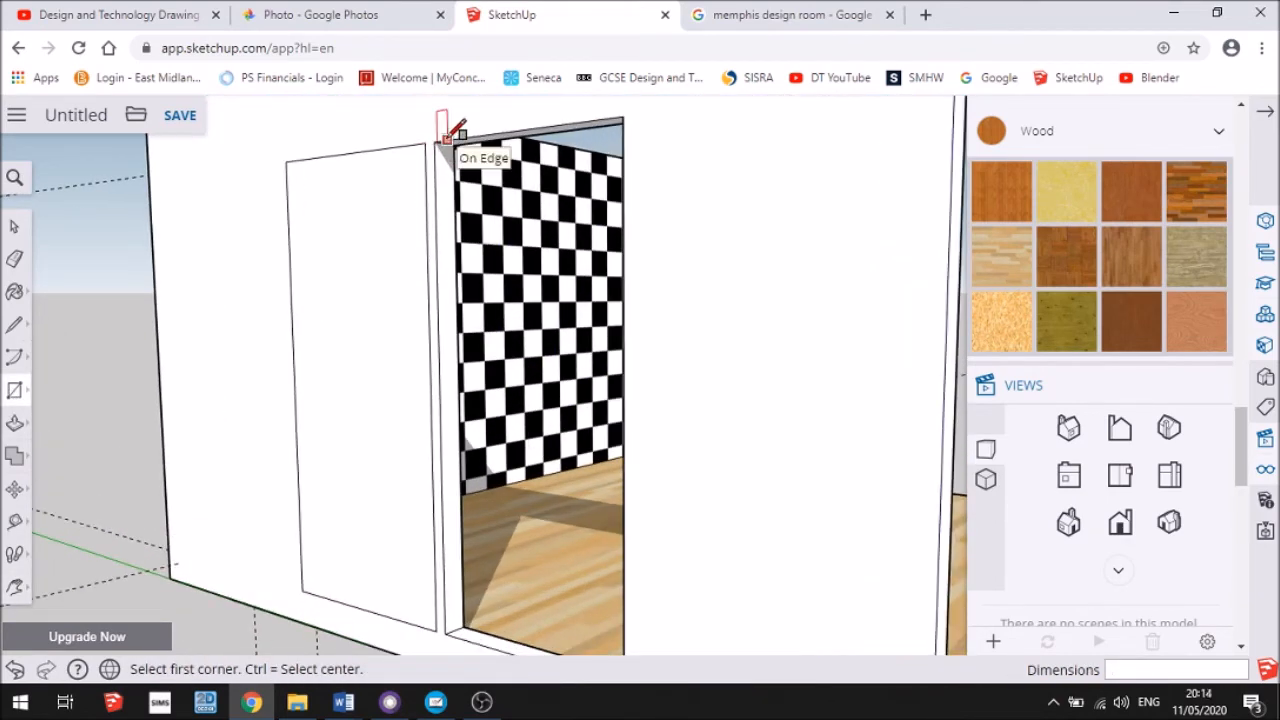
{"action": "left_click", "coordinate": [433, 142]}
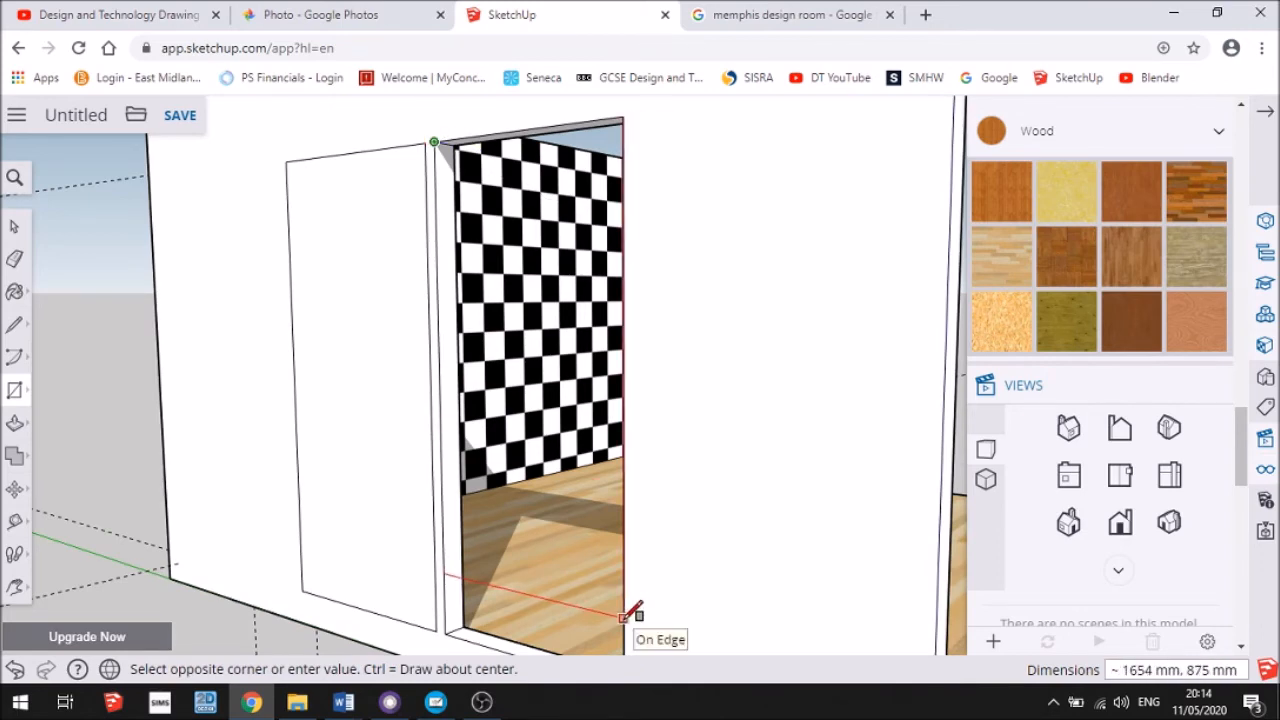
{"action": "key", "text": "Escape"}
Draw a rectangle from the remaining opening's upper left corner to its lower right corner on the wall's outer face
{"action": "left_click", "coordinate": [14, 587]}
{"action": "left_click_drag", "start_coordinate": [693, 458], "coordinate": [669, 423]}
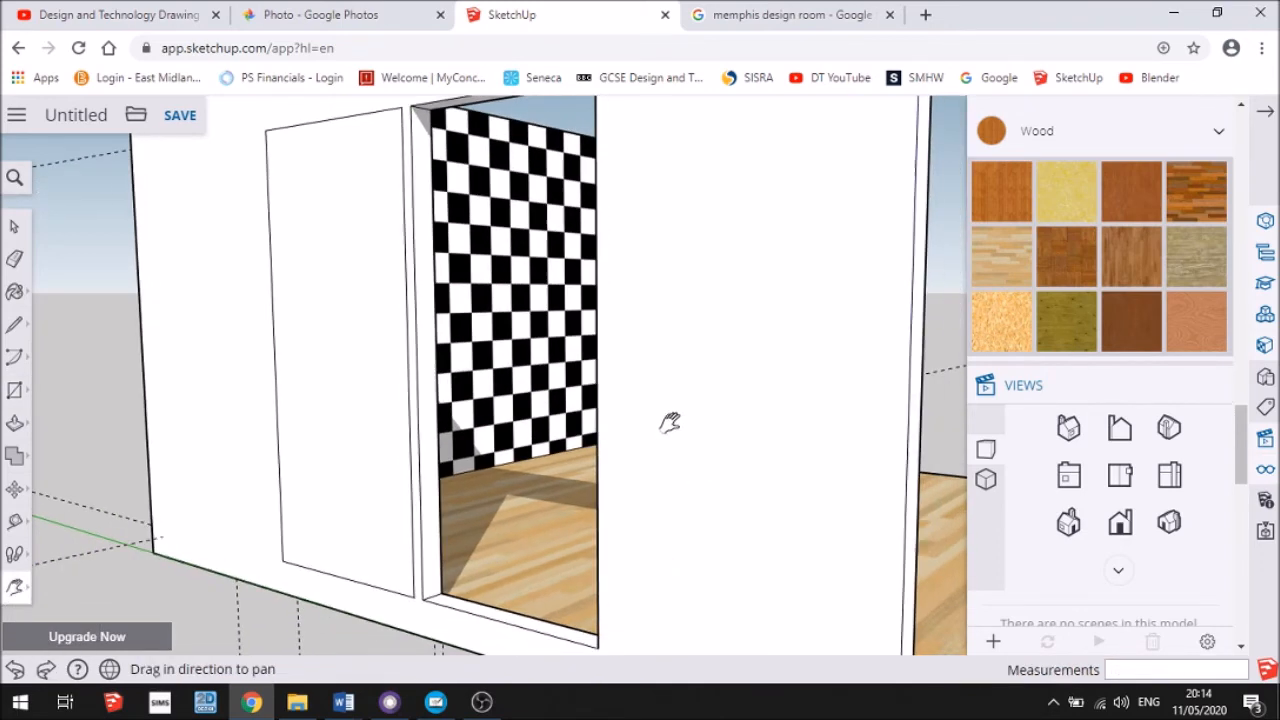
{"action": "left_click", "coordinate": [15, 390]}
{"action": "left_click", "coordinate": [411, 104]}
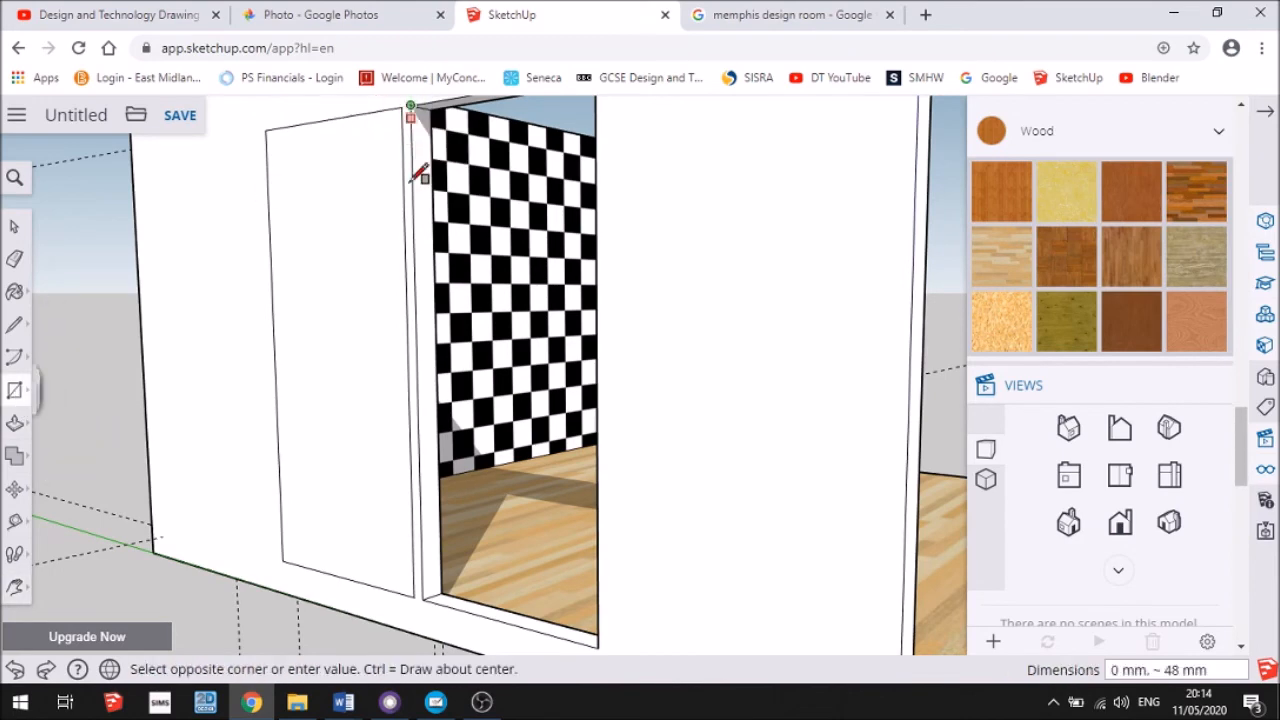
{"action": "left_click", "coordinate": [596, 646]}
{"action": "scroll", "coordinate": [794, 543], "scroll_direction": "down", "scroll_amount": 2}
{"action": "middle_click_drag", "start_coordinate": [794, 543], "coordinate": [130, 560]}
{"action": "scroll", "coordinate": [766, 514], "scroll_direction": "down", "scroll_amount": 3}
{"action": "middle_click_drag", "start_coordinate": [766, 514], "coordinate": [686, 572]}
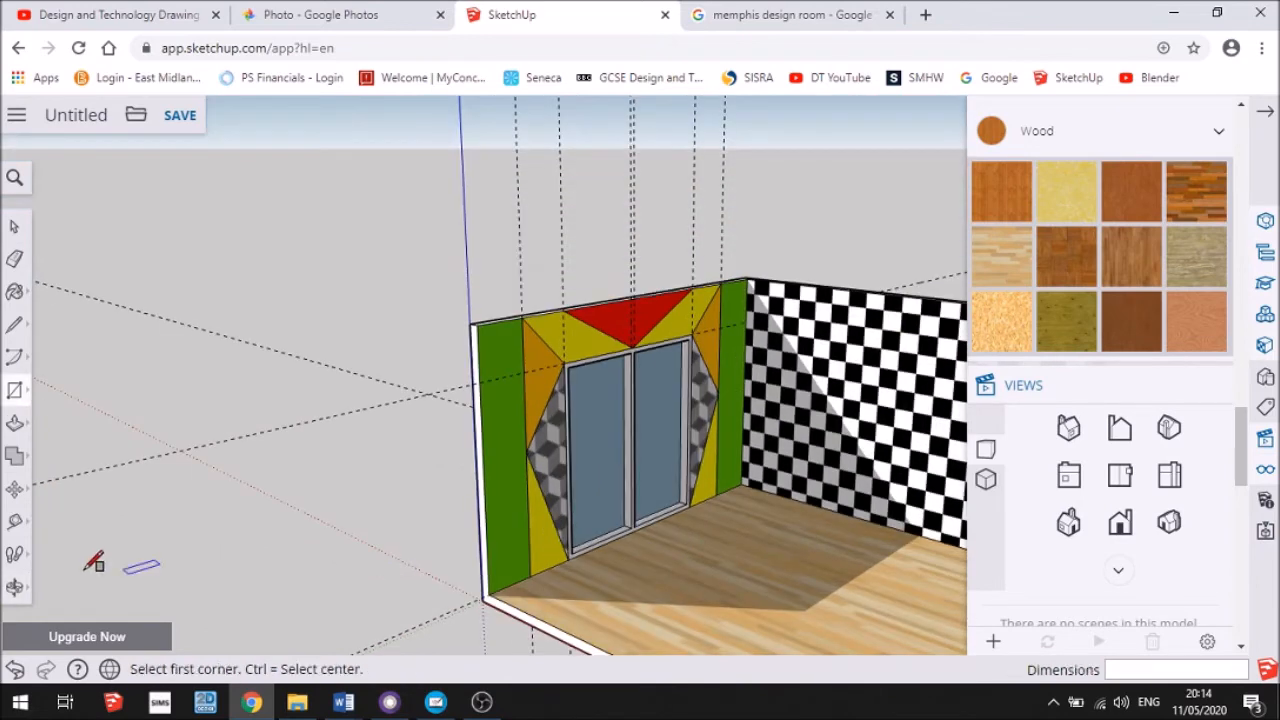
Paint both window panes with the translucent blue material from Glass and Mirrors
{"action": "left_click", "coordinate": [15, 587]}
{"action": "left_click", "coordinate": [63, 662]}
{"action": "scroll", "coordinate": [1232, 460], "scroll_direction": "up", "scroll_amount": 4}
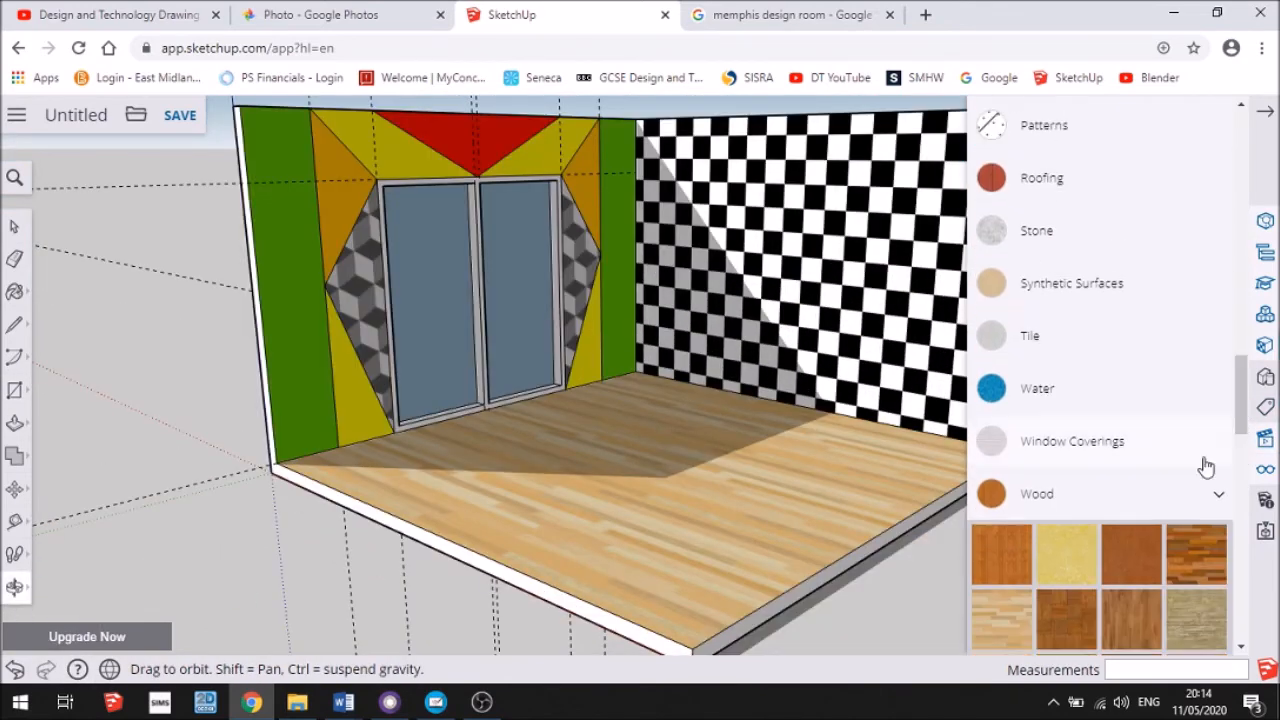
{"action": "left_click", "coordinate": [1210, 496]}
{"action": "scroll", "coordinate": [1096, 448], "scroll_direction": "up", "scroll_amount": 5}
{"action": "left_click", "coordinate": [1216, 249]}
{"action": "left_click", "coordinate": [1200, 312]}
{"action": "left_click", "coordinate": [440, 280]}
{"action": "left_click", "coordinate": [522, 275]}
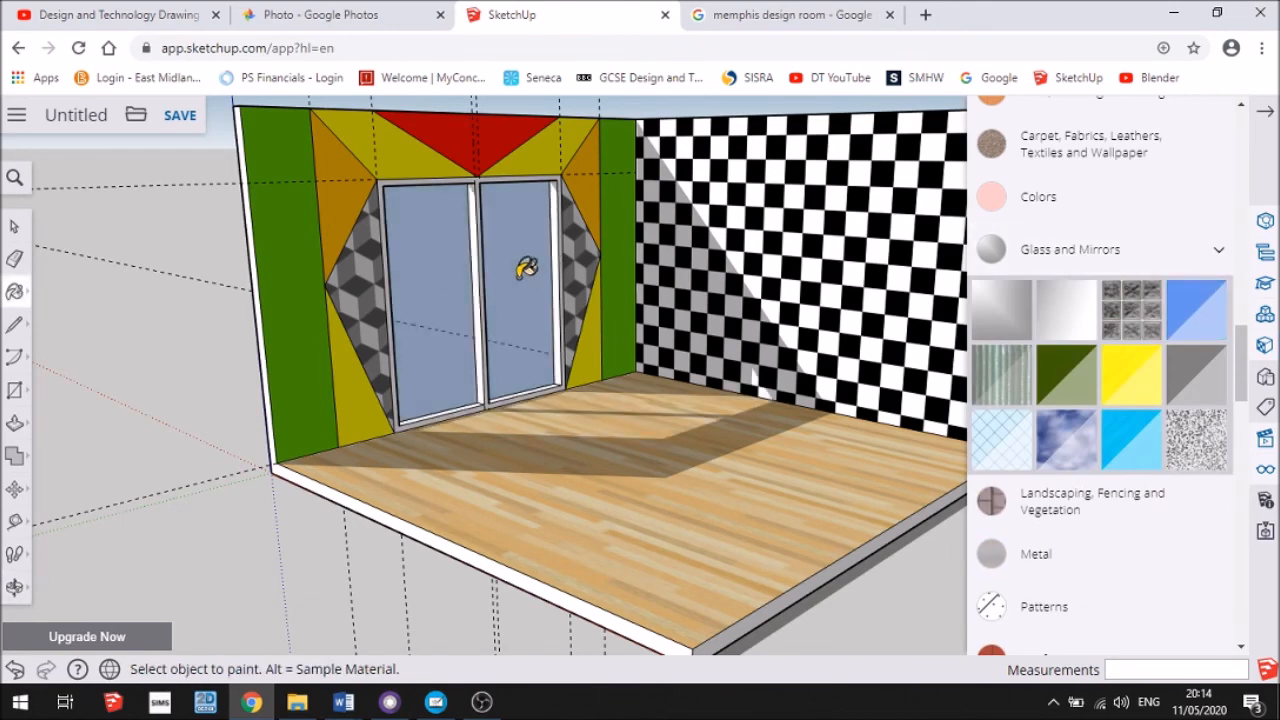
{"action": "left_click", "coordinate": [1218, 249]}
{"action": "scroll", "coordinate": [1180, 317], "scroll_direction": "down", "scroll_amount": 3}
{"action": "scroll", "coordinate": [1180, 317], "scroll_direction": "up", "scroll_amount": 1}
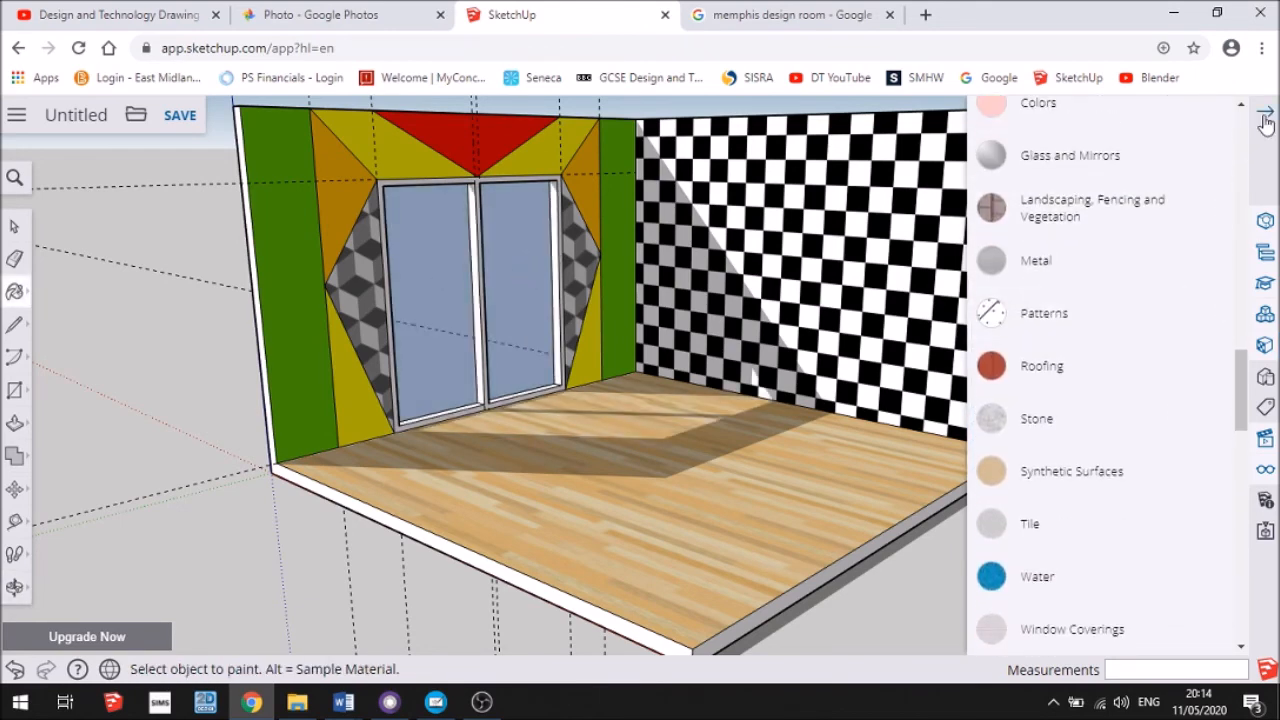
{"action": "left_click", "coordinate": [1265, 112]}
Hide the guides and the coordinate axes in the model display
{"action": "scroll", "coordinate": [240, 358], "scroll_direction": "down", "scroll_amount": 2}
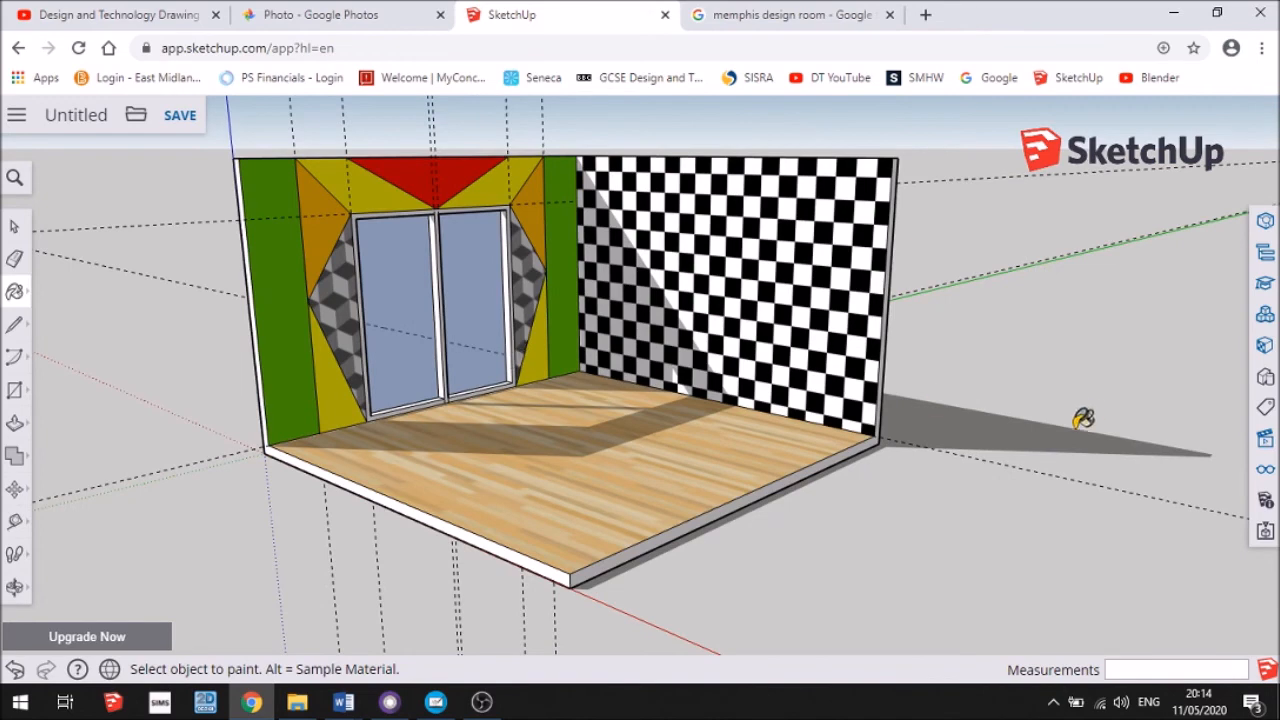
{"action": "left_click", "coordinate": [1265, 469]}
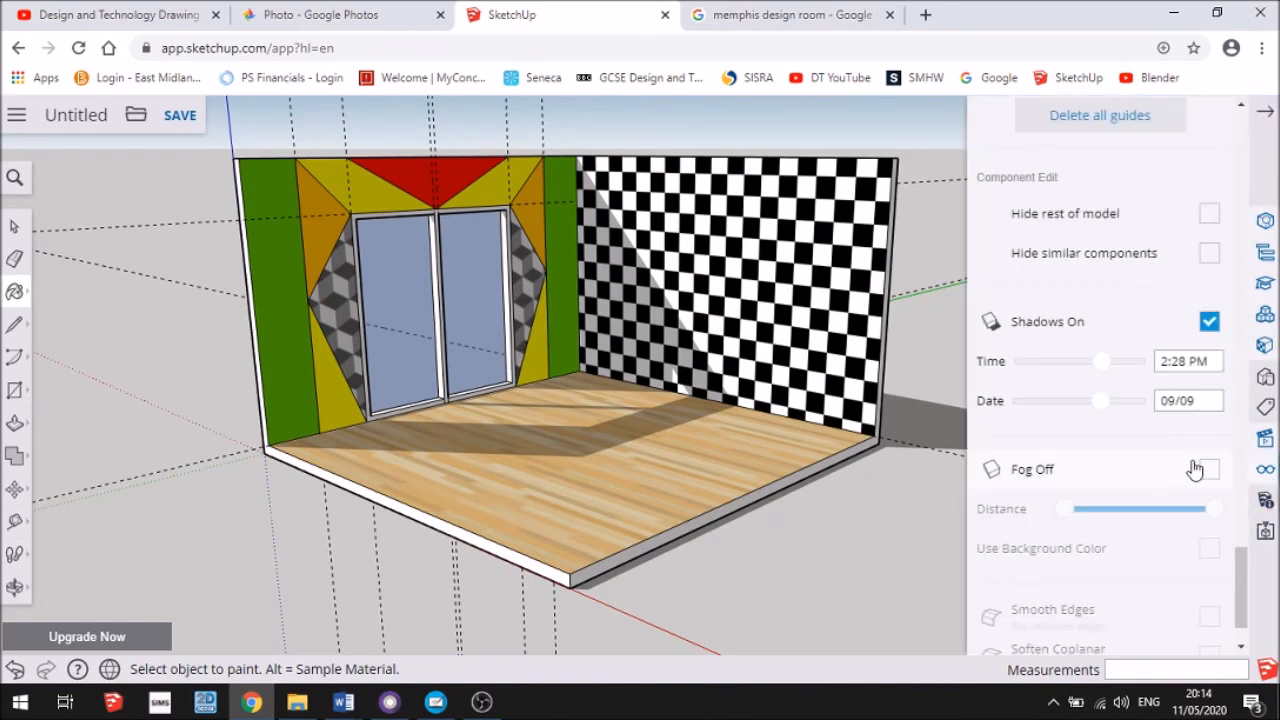
{"action": "scroll", "coordinate": [1210, 328], "scroll_direction": "up", "scroll_amount": 3}
{"action": "left_click", "coordinate": [1209, 340]}
{"action": "left_click", "coordinate": [1209, 380]}
{"action": "left_click", "coordinate": [1209, 301]}
Turn on fog and extend its far distance to the maximum
{"action": "scroll", "coordinate": [1179, 360], "scroll_direction": "down", "scroll_amount": 4}
{"action": "left_click", "coordinate": [1209, 395]}
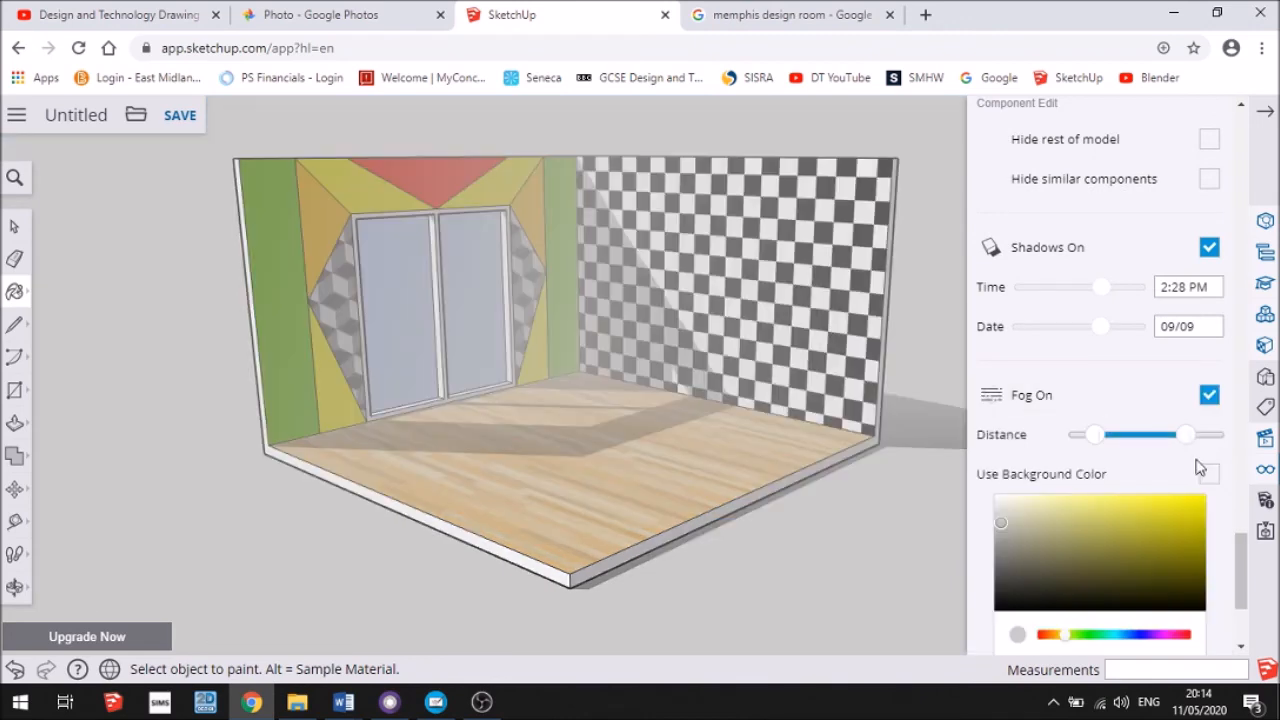
{"action": "left_click_drag", "start_coordinate": [1184, 434], "coordinate": [1235, 441]}
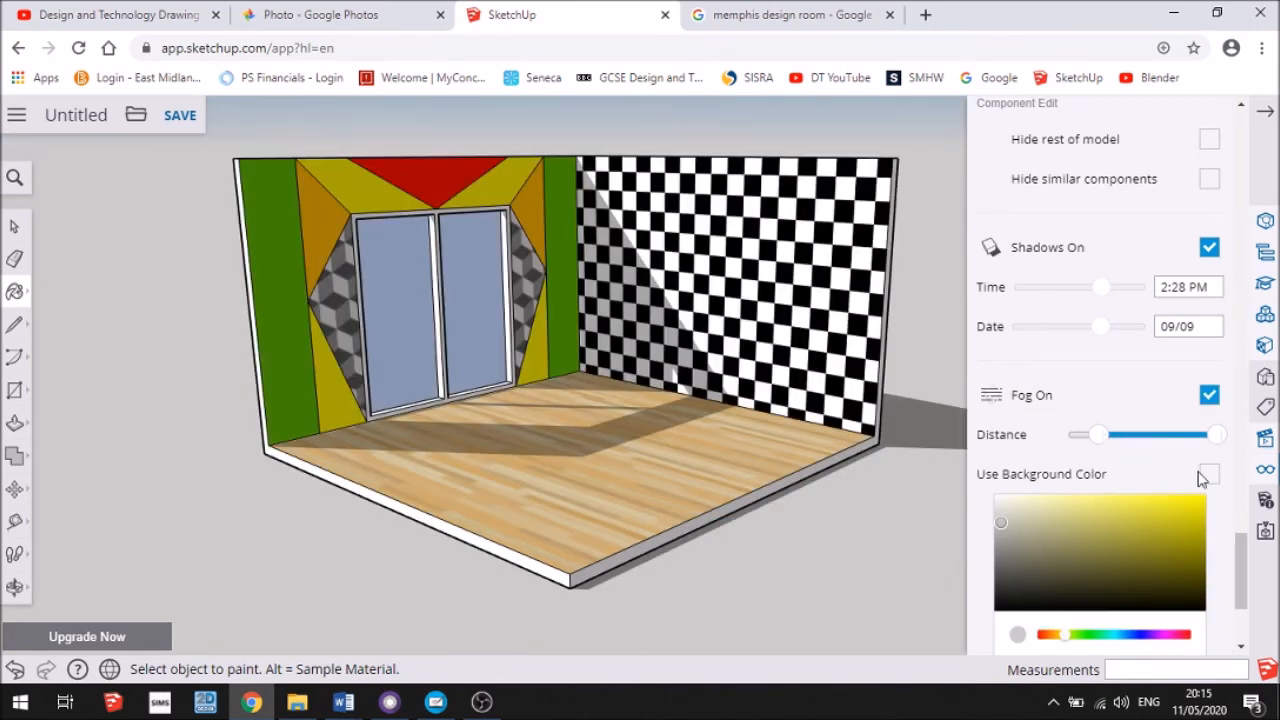
Give the fog a custom orange colour, #FFA500, instead of using the background colour
{"action": "scroll", "coordinate": [1203, 478], "scroll_direction": "down", "scroll_amount": 2}
{"action": "left_click", "coordinate": [1208, 376]}
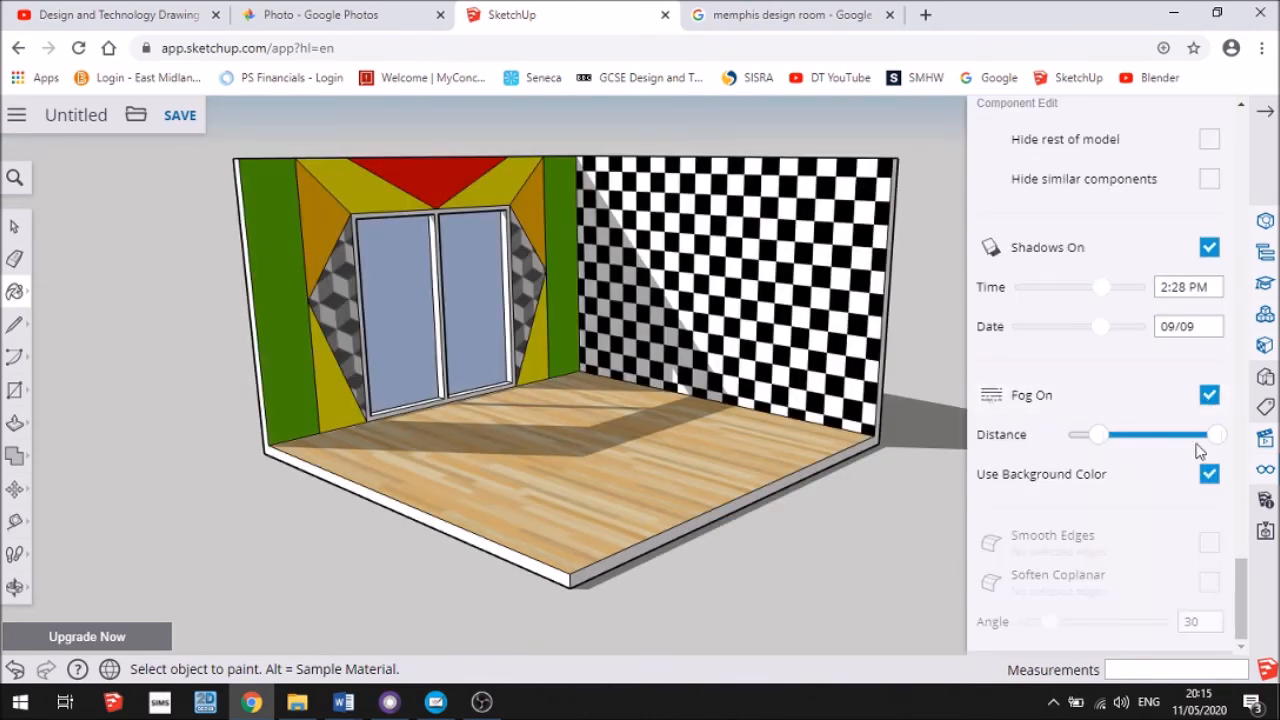
{"action": "left_click", "coordinate": [1208, 476]}
{"action": "left_click_drag", "start_coordinate": [1047, 540], "coordinate": [1055, 548]}
{"action": "left_click_drag", "start_coordinate": [1176, 440], "coordinate": [1216, 401]}
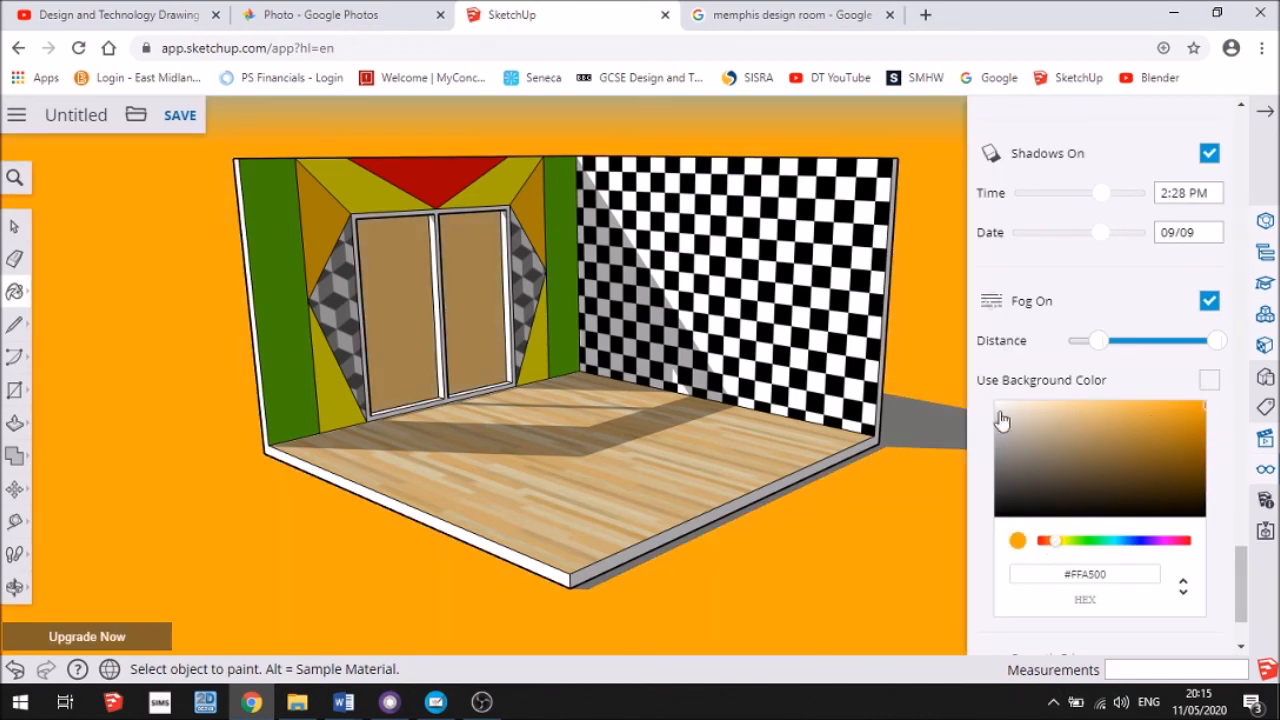
Orbit to a slightly higher viewpoint and pan to frame the whole room corner
{"action": "middle_click_drag", "start_coordinate": [737, 395], "coordinate": [745, 452]}
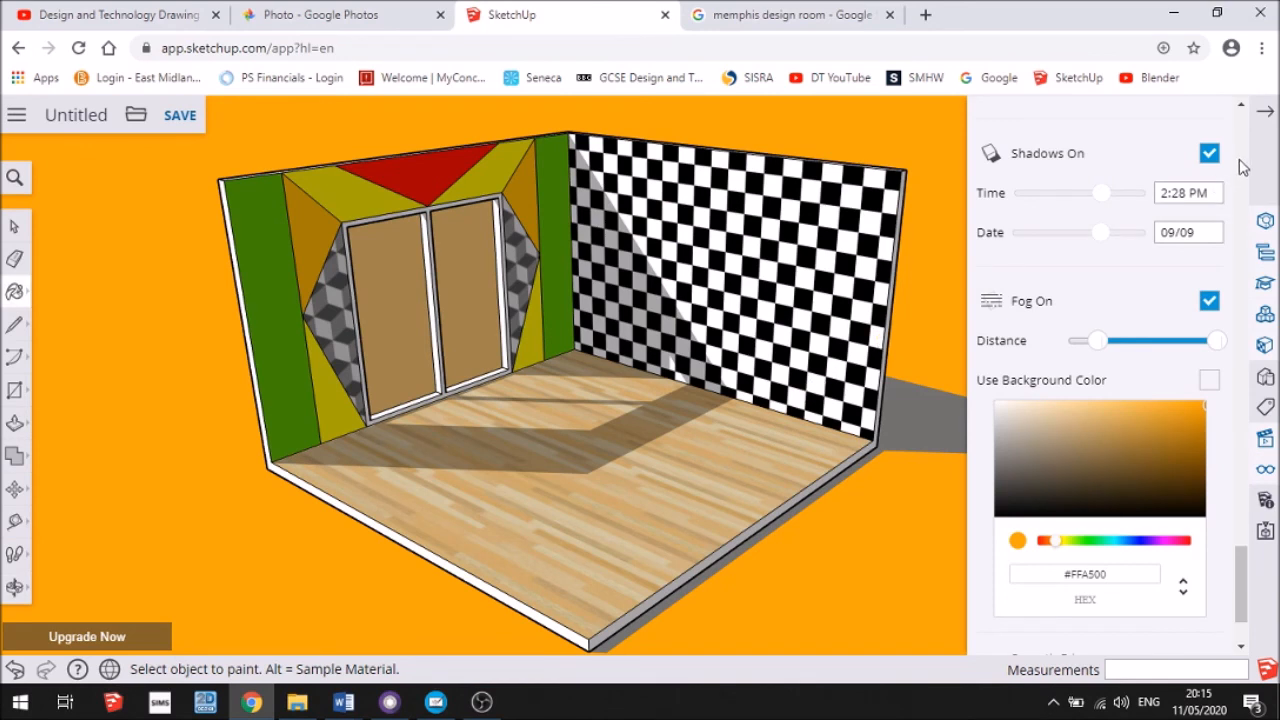
{"action": "left_click", "coordinate": [1266, 116]}
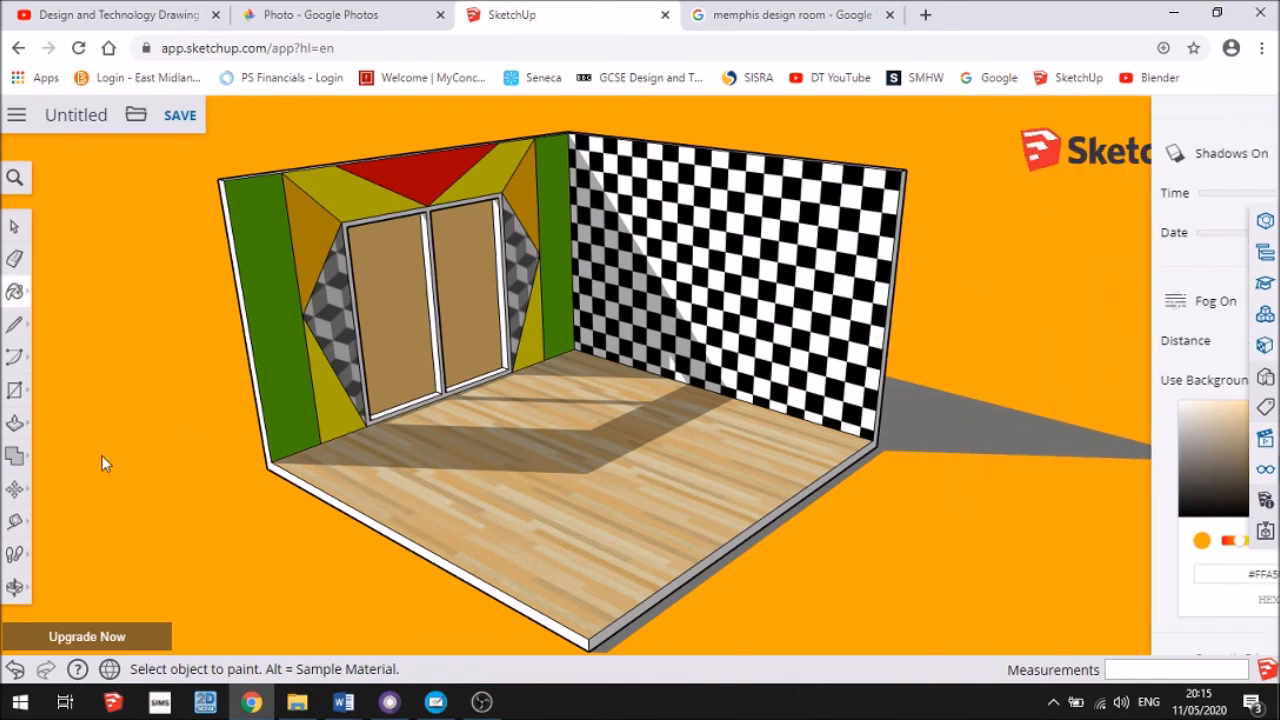
{"action": "left_click", "coordinate": [16, 590]}
{"action": "left_click", "coordinate": [87, 555]}
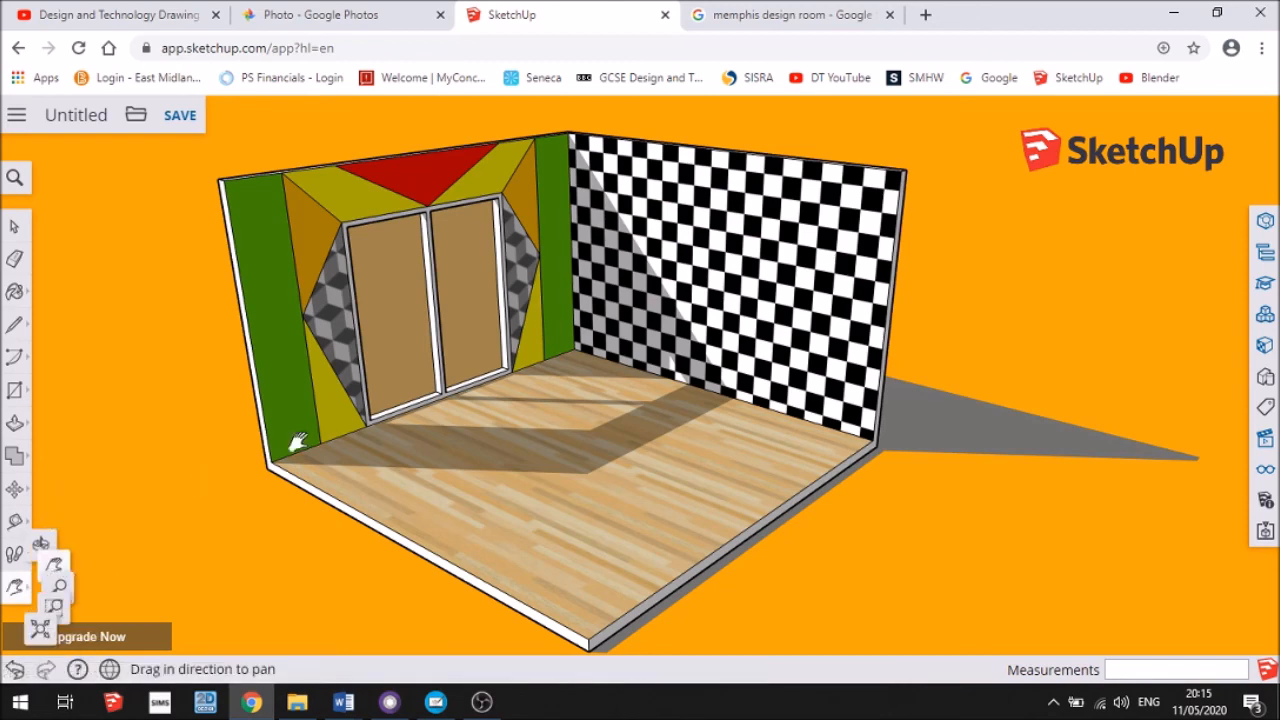
{"action": "left_click_drag", "start_coordinate": [529, 371], "coordinate": [575, 364]}
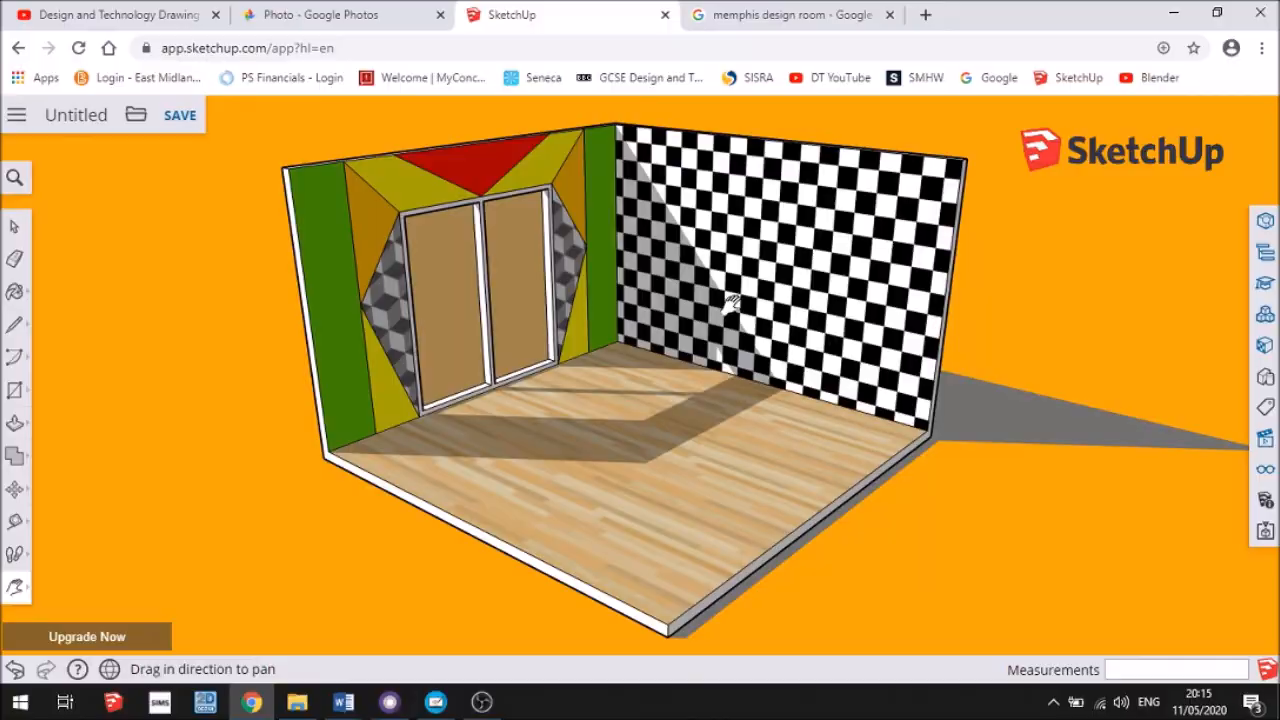